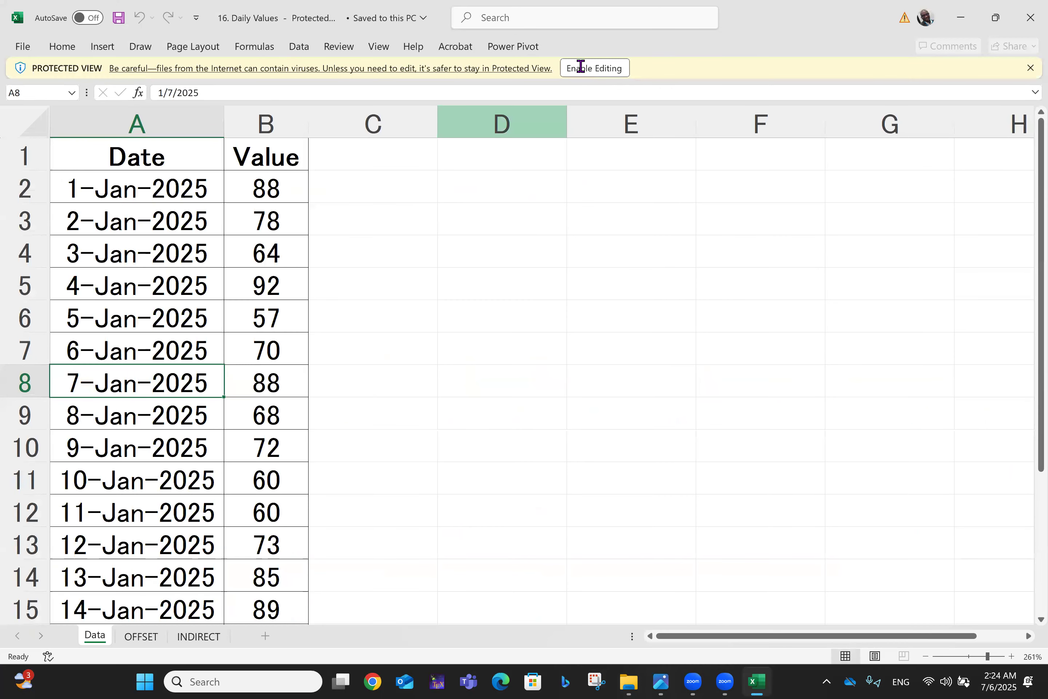
Step: Enable editing of the protected workbook and look through the Date and Value table on the Data sheet
left_click(585, 72)
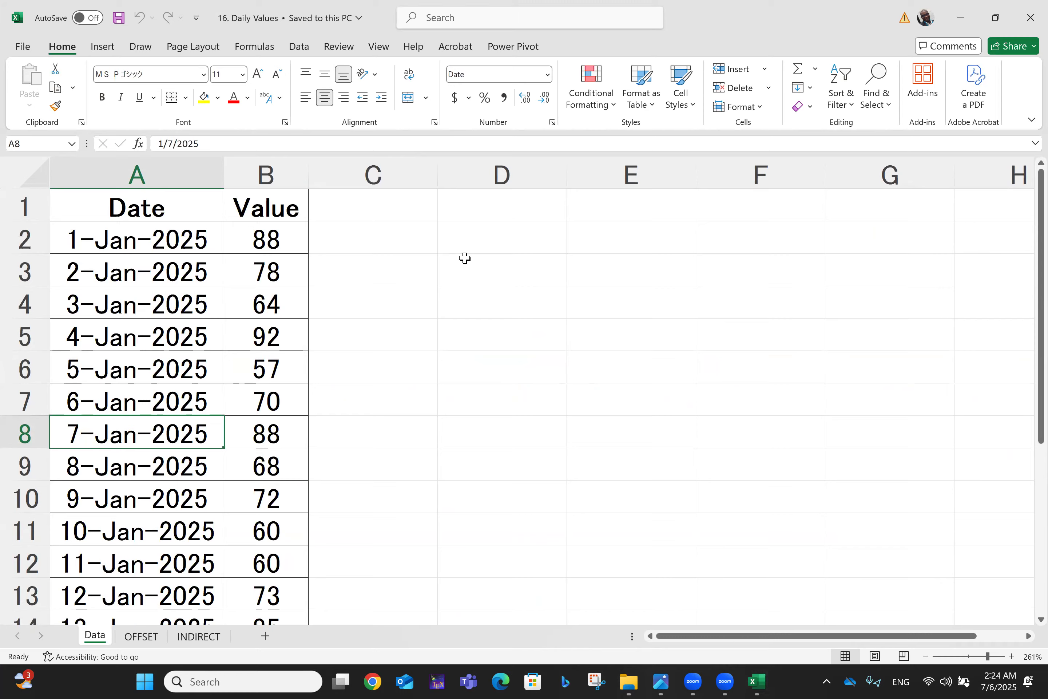
scroll(465, 258, "down", 1)
scroll(465, 258, "down", 4)
scroll(465, 258, "up", 4)
scroll(465, 258, "down", 2)
scroll(466, 258, "down", 3)
scroll(465, 258, "up", 2)
scroll(465, 258, "up", 3)
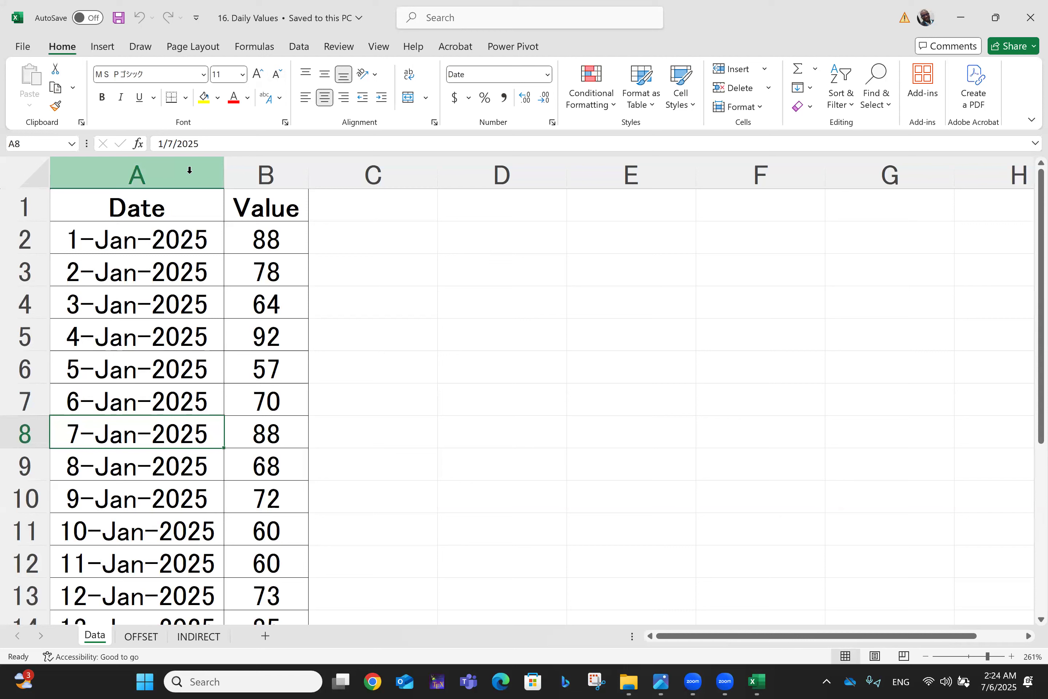
Step: Enlarge the Data sheet and examine the daily dates and values from the first record to the last
left_click(136, 236)
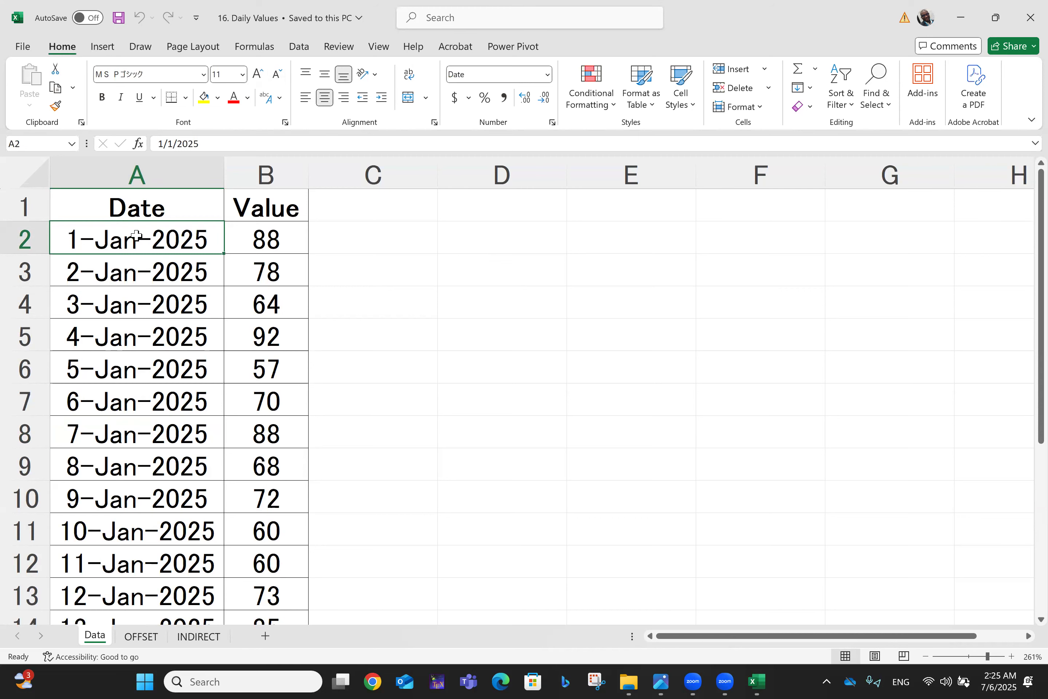
scroll(136, 235, "up", 7)
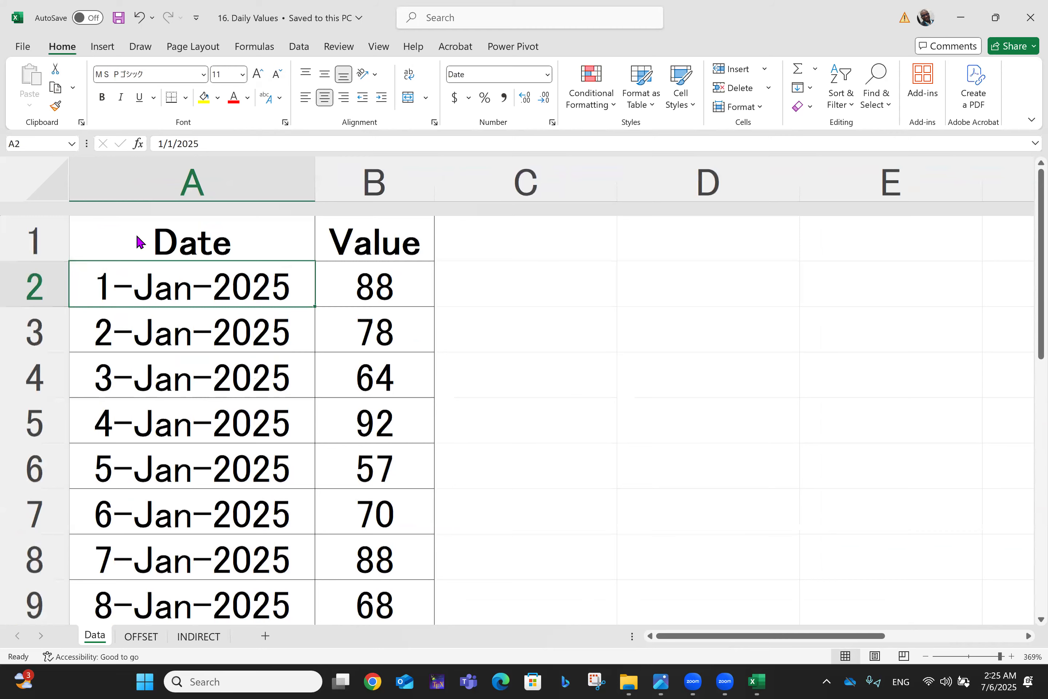
scroll(139, 242, "down", 2)
scroll(139, 242, "up", 1)
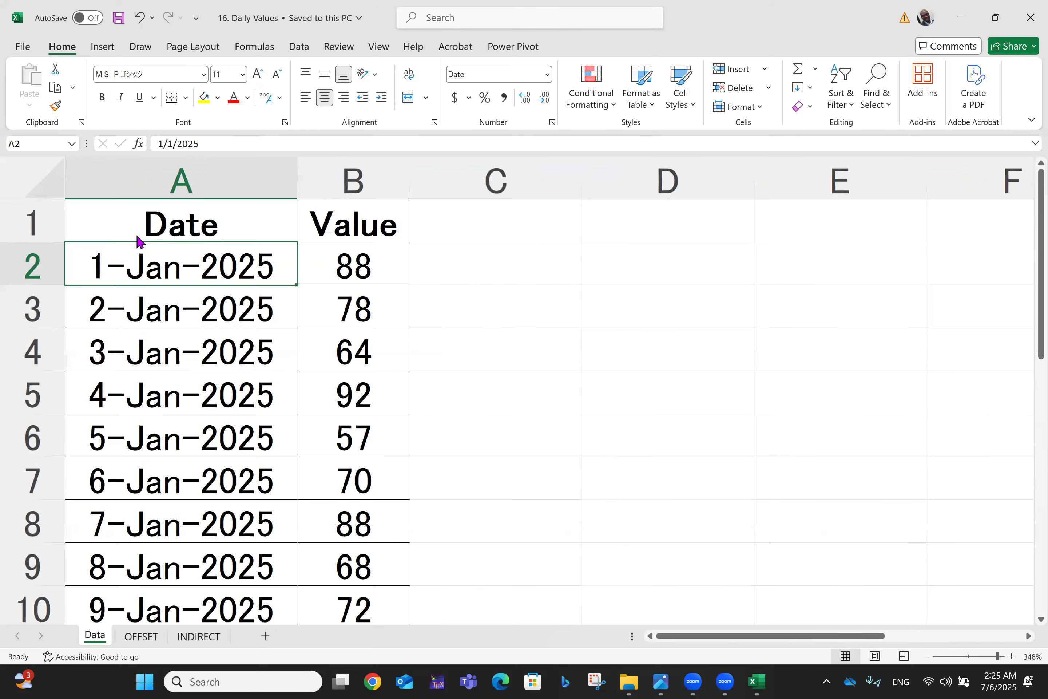
scroll(139, 242, "down", 5)
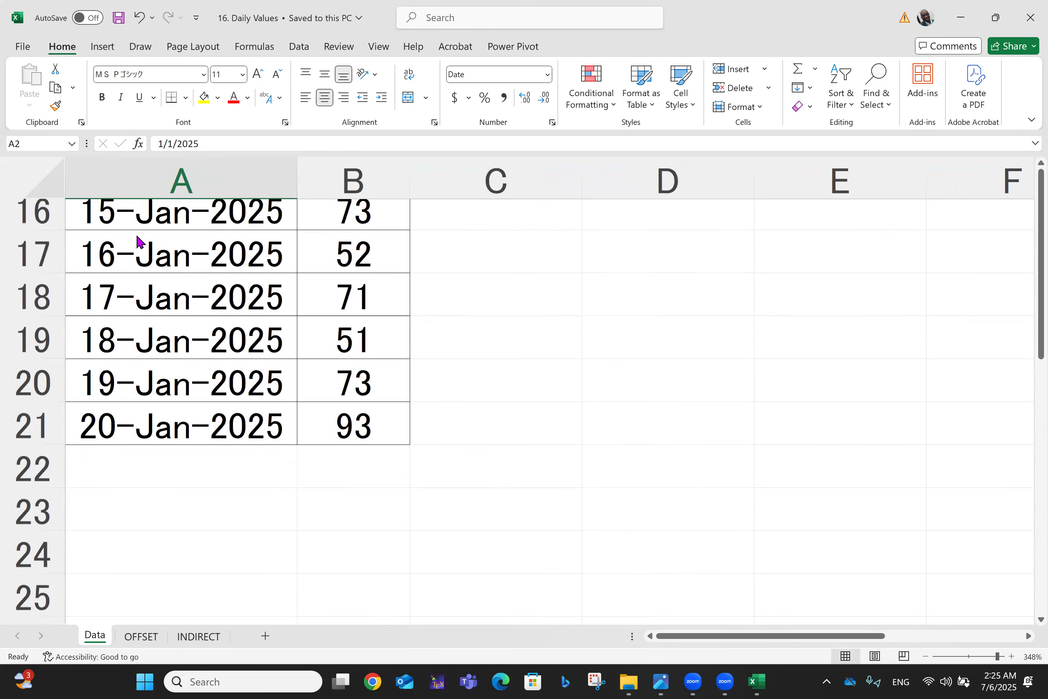
scroll(139, 242, "up", 5)
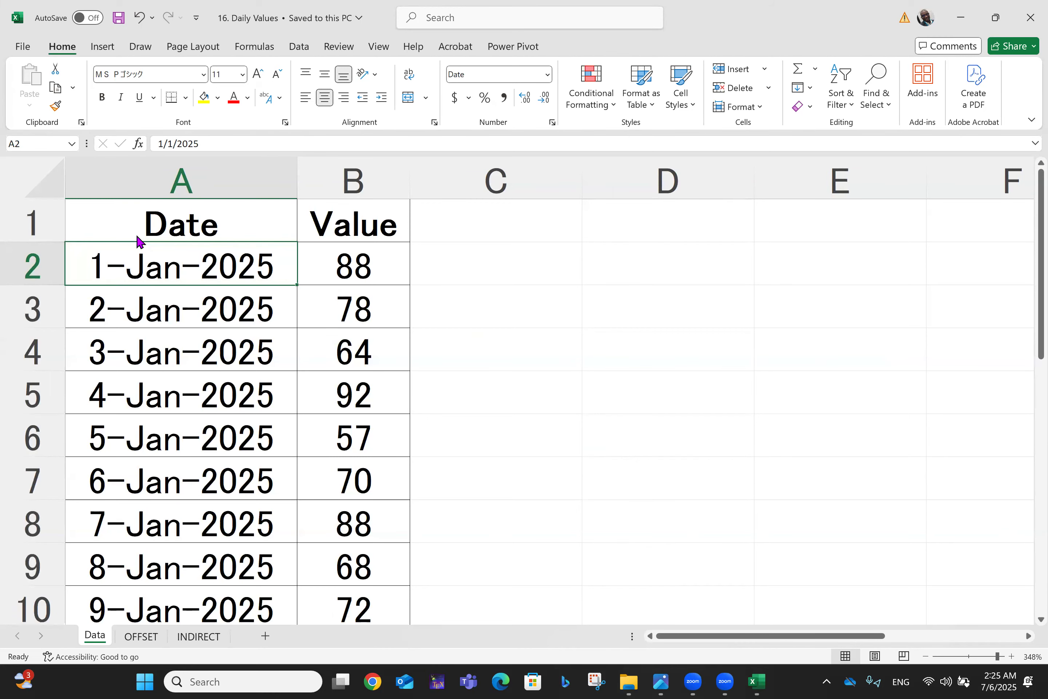
scroll(139, 242, "down", 4)
scroll(139, 242, "up", 5)
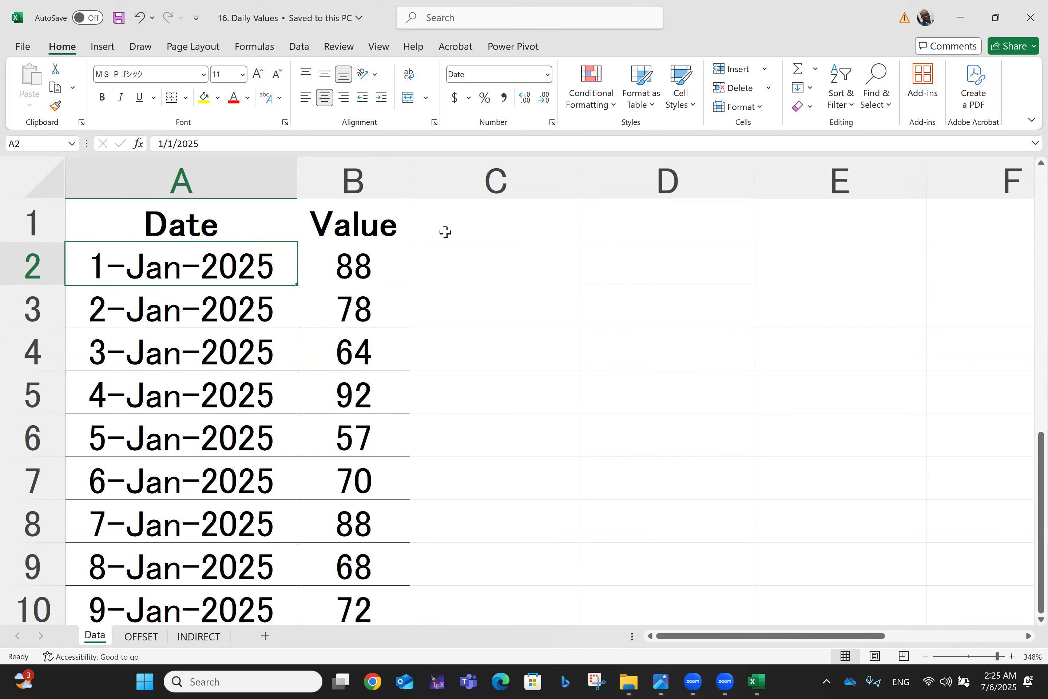
left_click(454, 276)
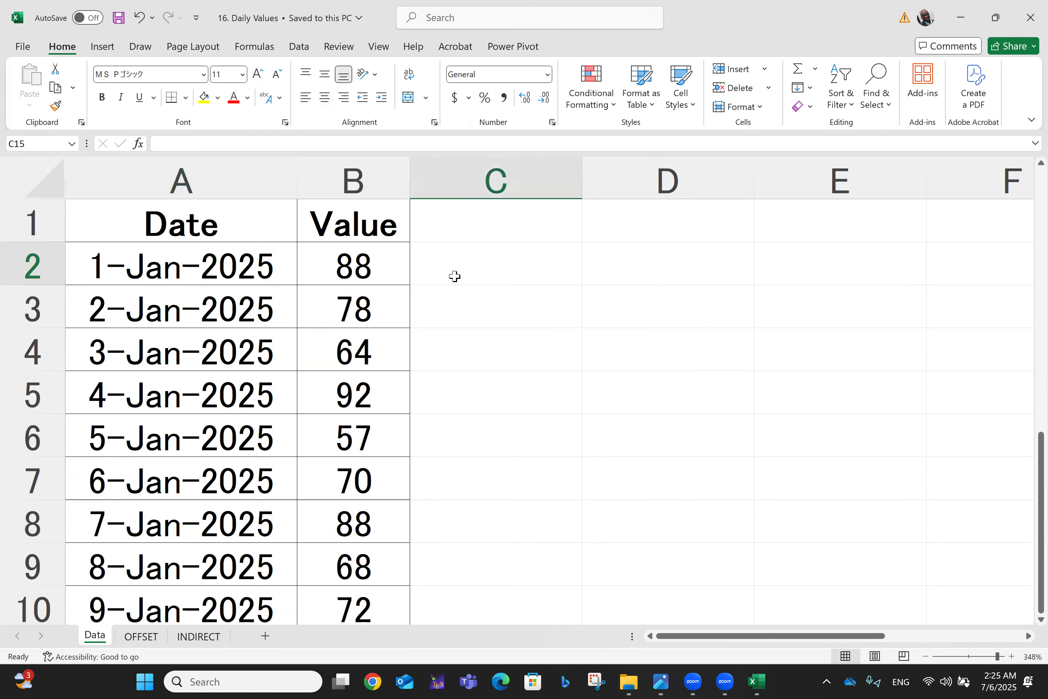
double_click(432, 275)
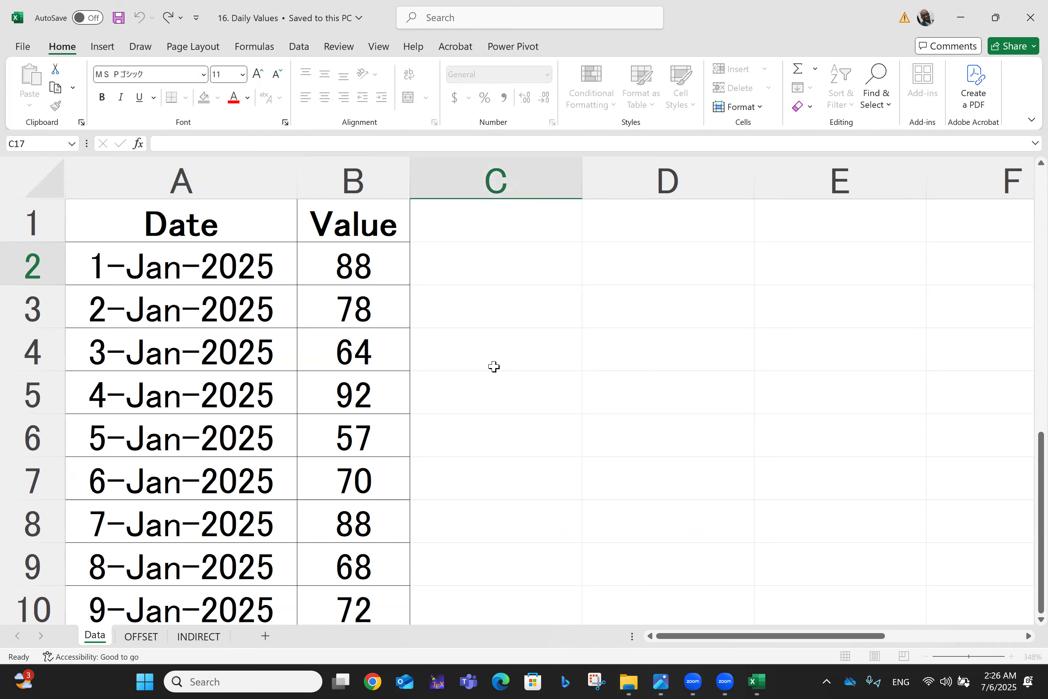
type("=of")
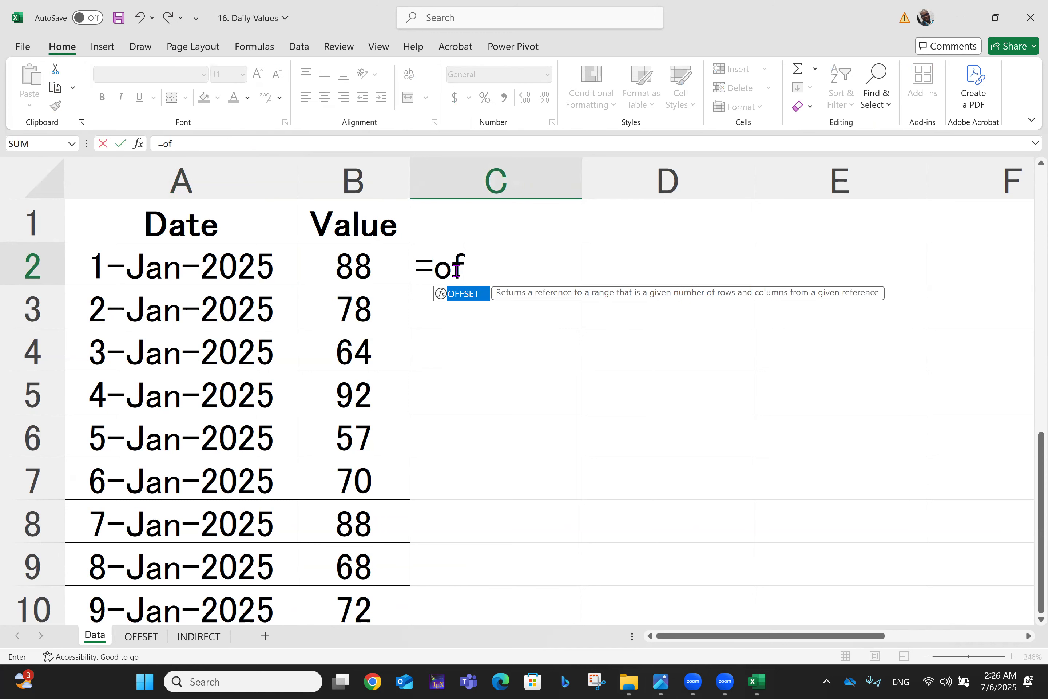
type("fset(")
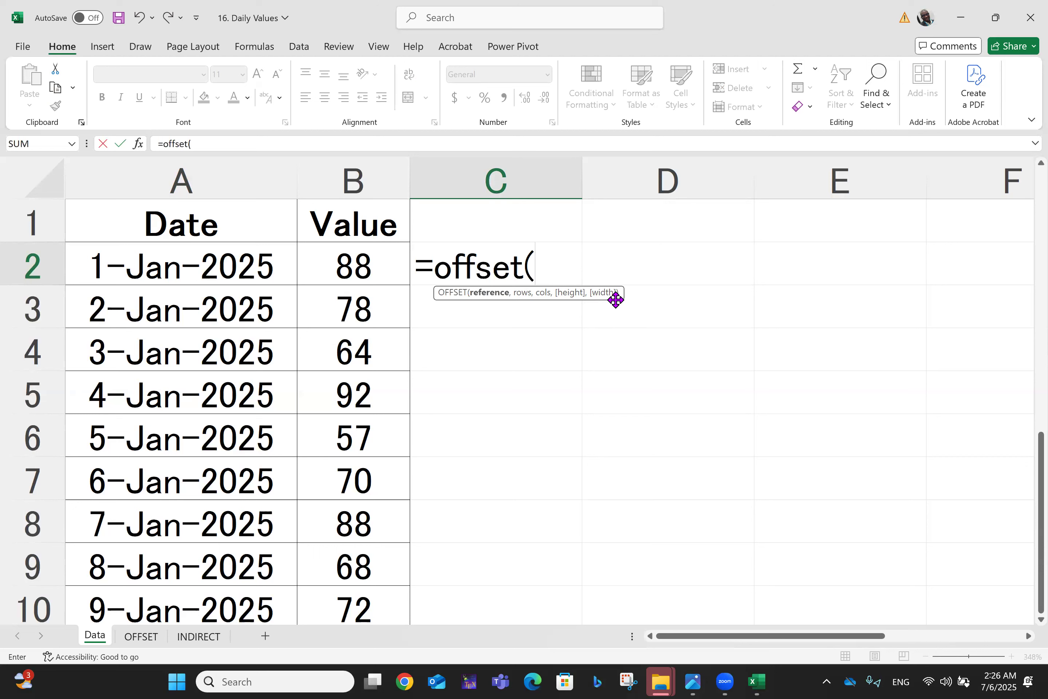
key("BackSpace")
key("BackSpace")
key("BackSpace")
key("BackSpace")
key("BackSpace")
key("BackSpace")
key("BackSpace")
key("BackSpace")
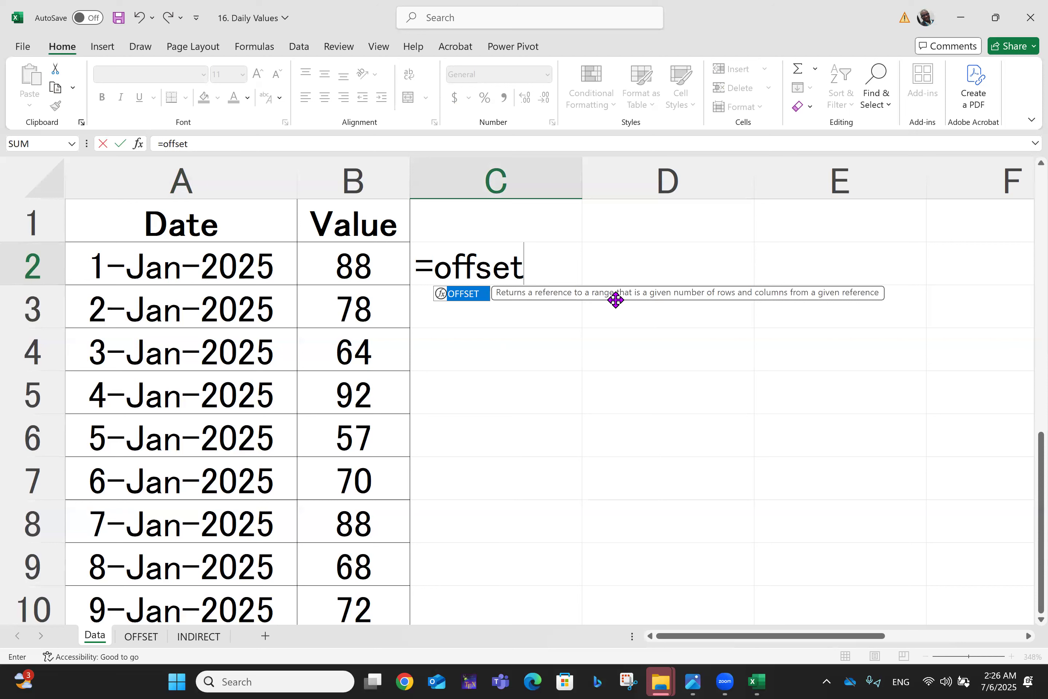
key("Escape")
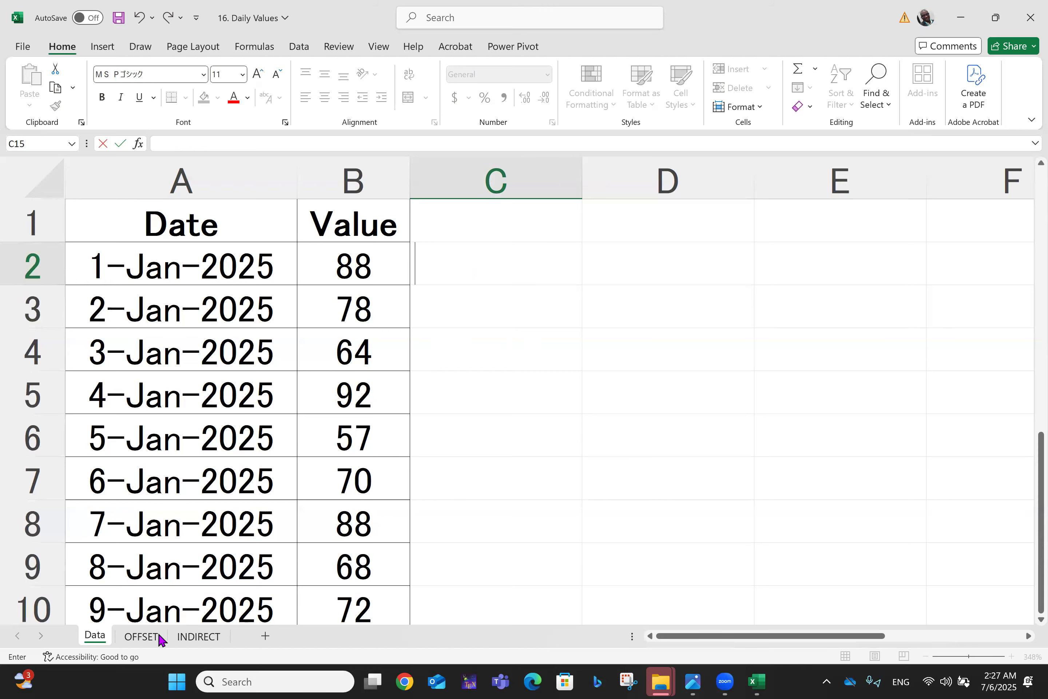
Step: Compare the example tasks on the OFFSET sheet with the Date and Value table on the Data sheet
left_click(143, 637)
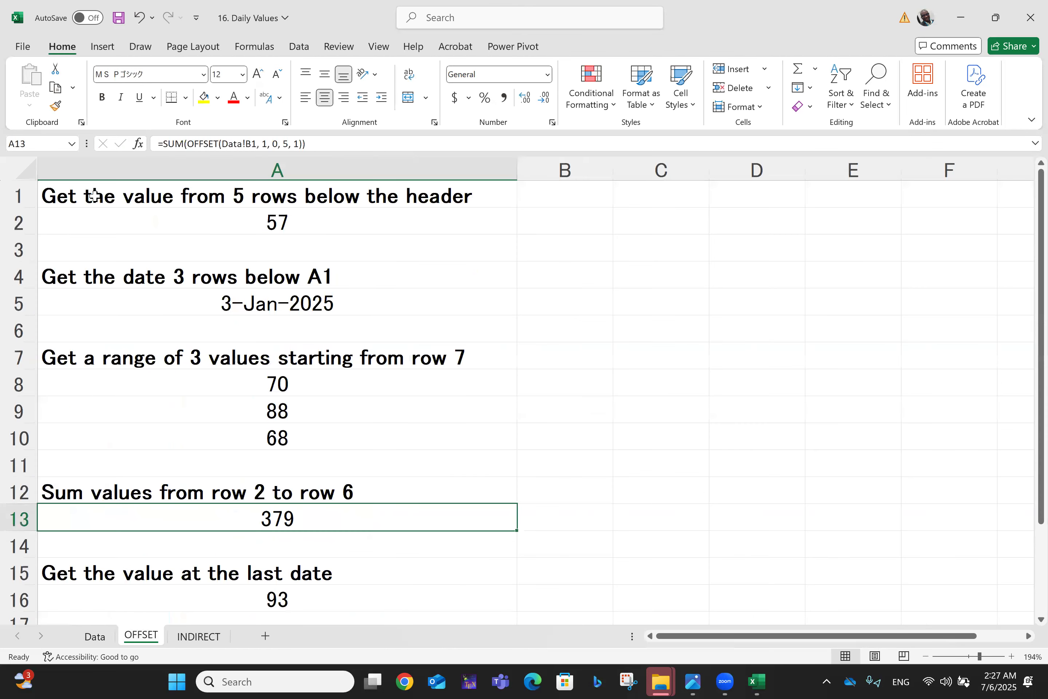
left_click(90, 639)
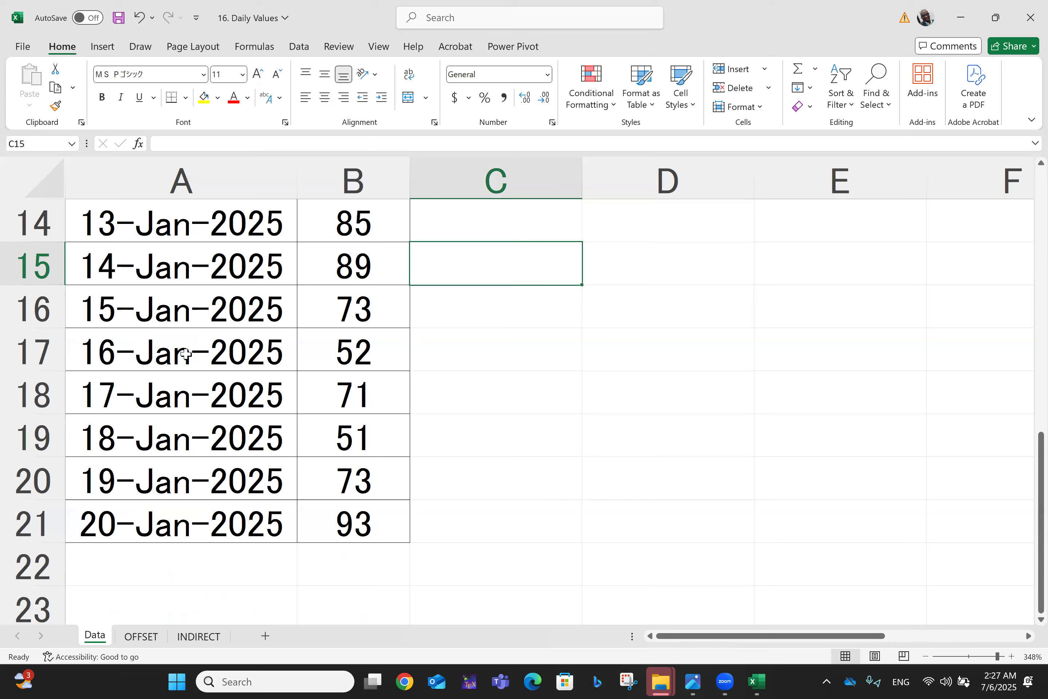
scroll(300, 474, "up", 5)
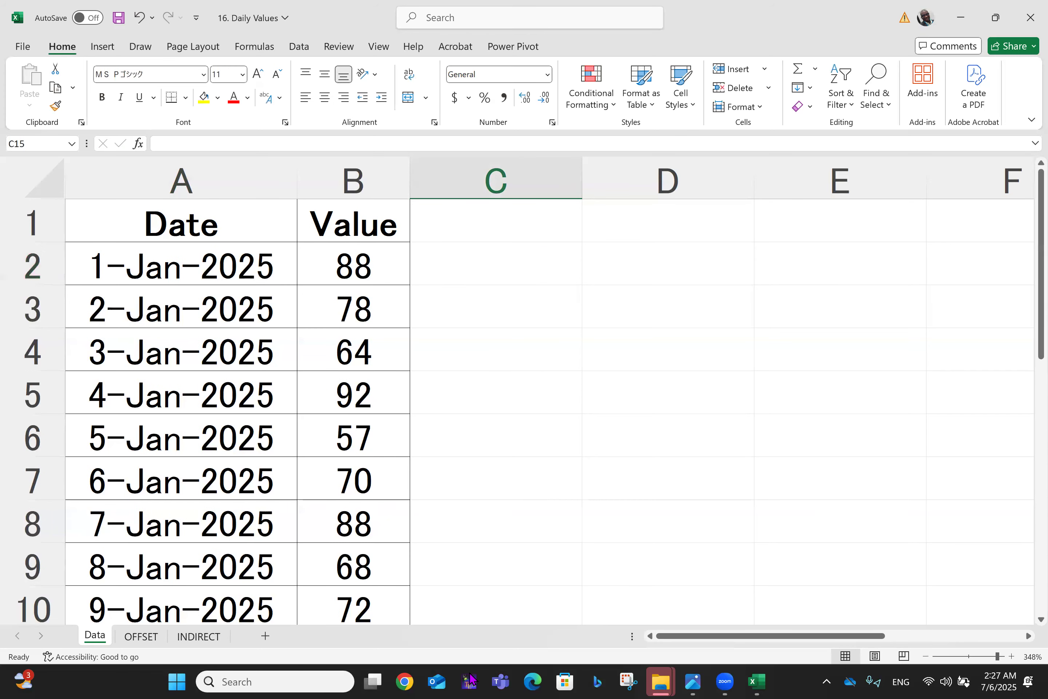
left_click(140, 637)
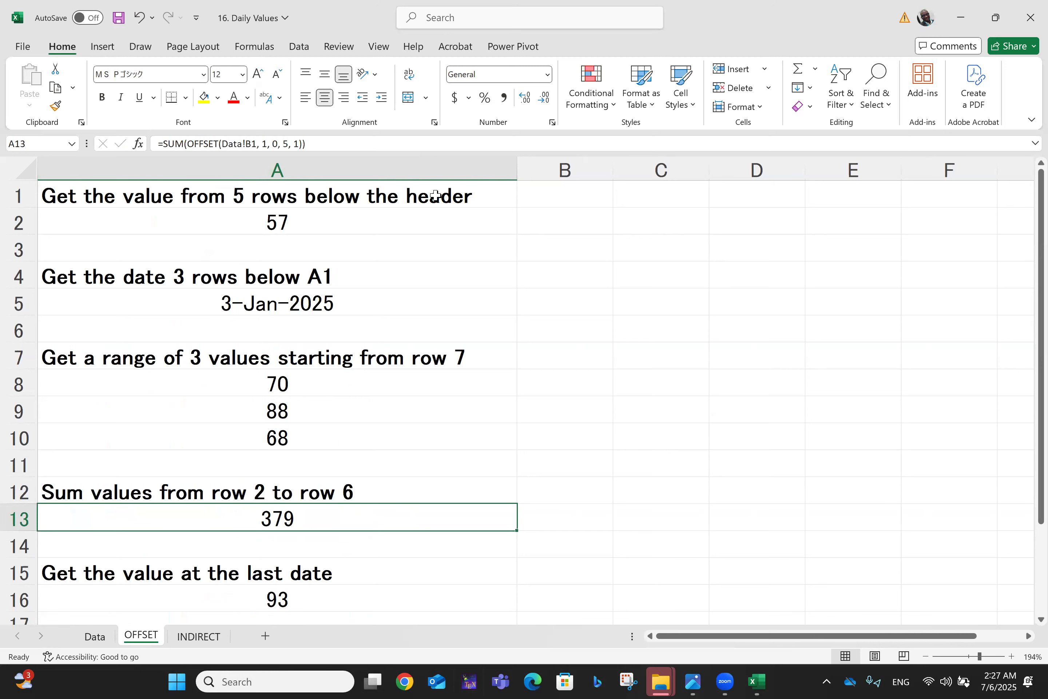
Step: On the Data sheet, start at A1, move to the Value header, and count five rows down to B6
left_click(83, 645)
left_click(144, 230)
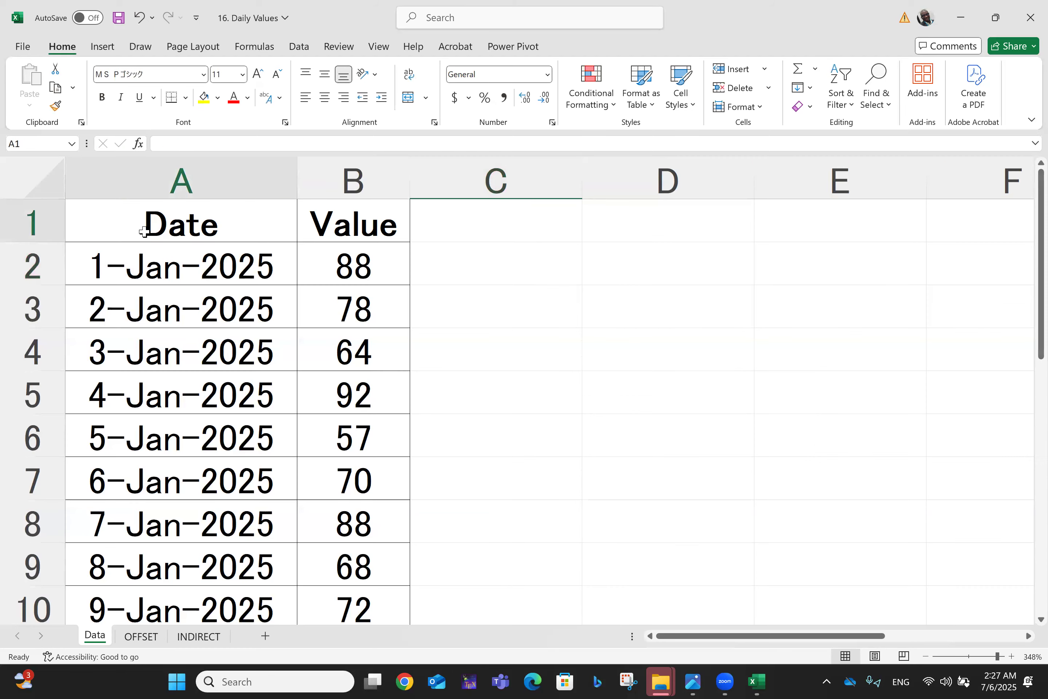
key("Right")
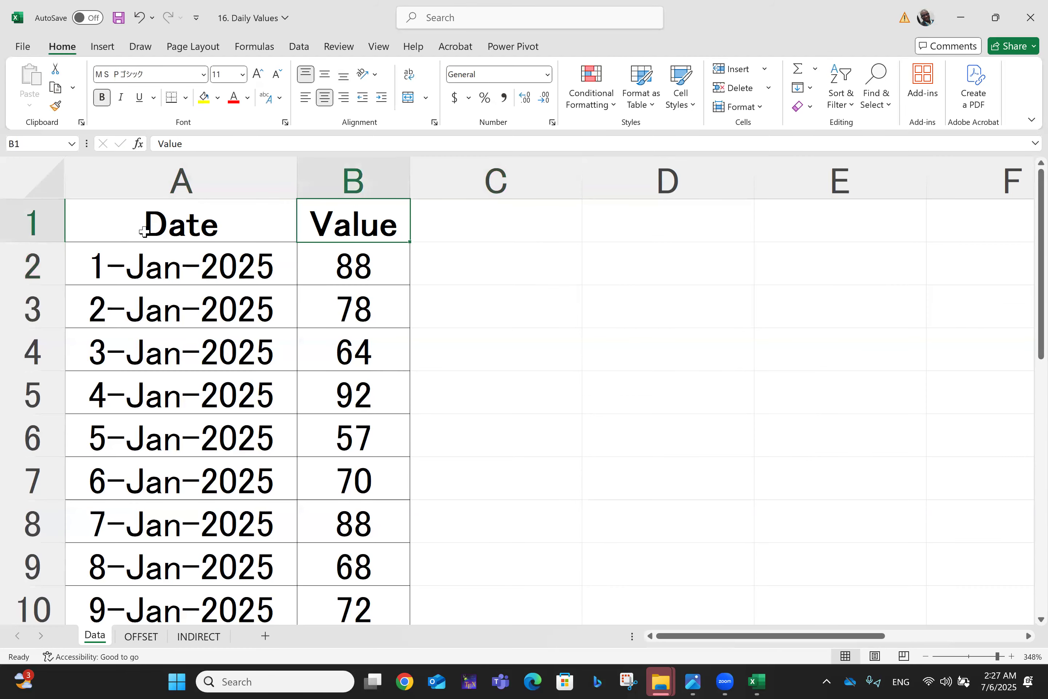
key("Down")
key("Down")
key("Down")
key("Down")
key("Down")
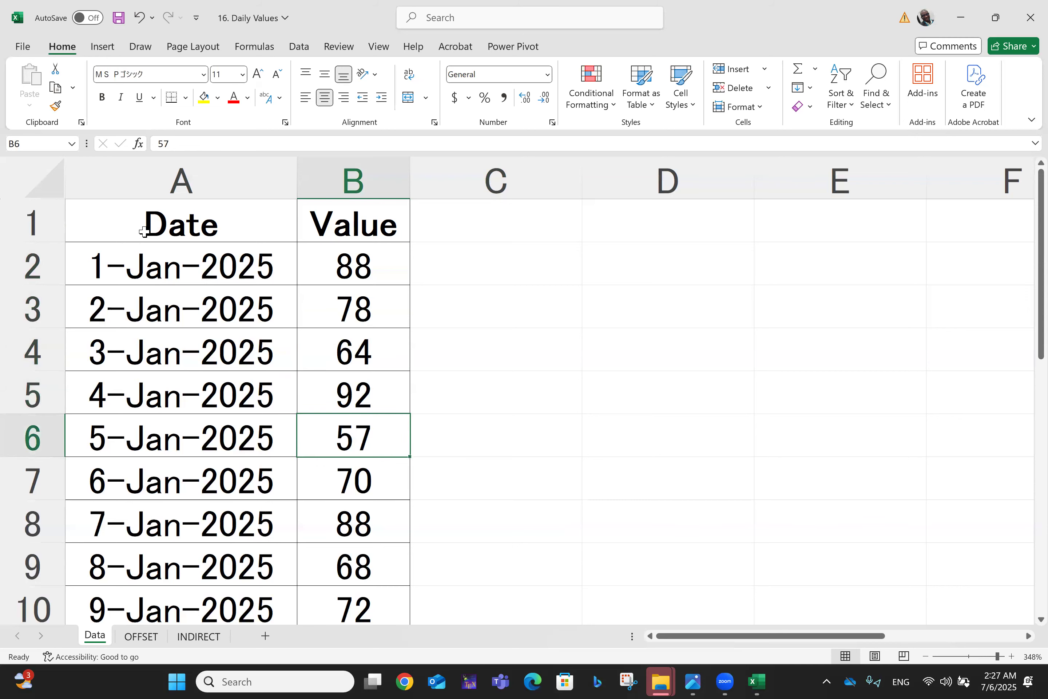
Step: Show the formula in A2 of the OFFSET sheet and locate its reference cell B1 on the Data sheet
left_click(141, 635)
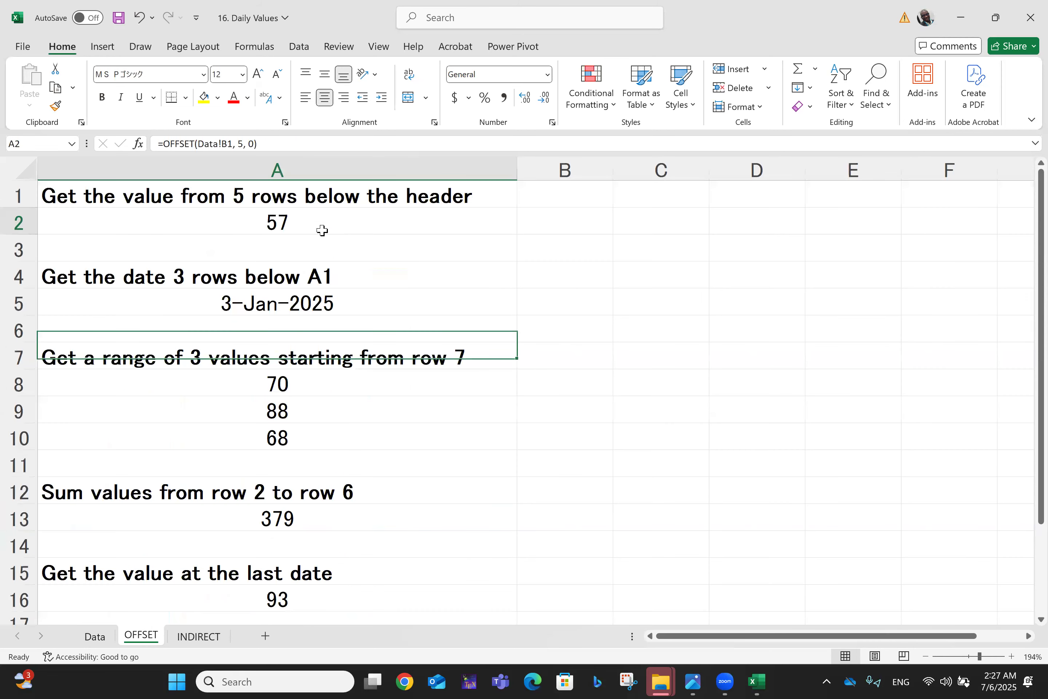
double_click(313, 219)
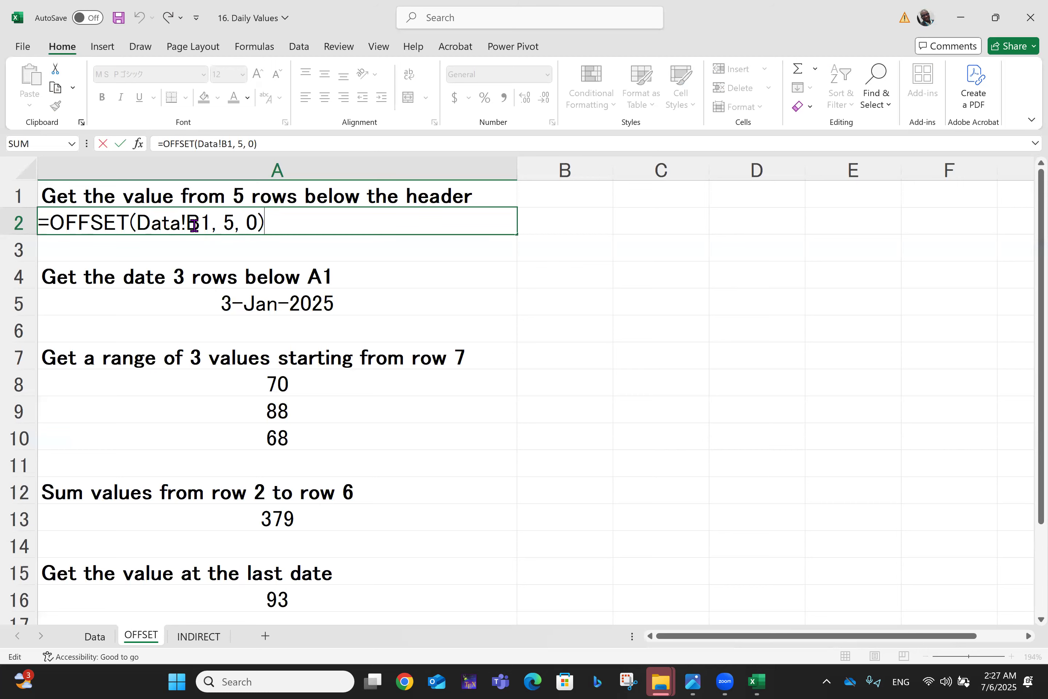
left_click(94, 636)
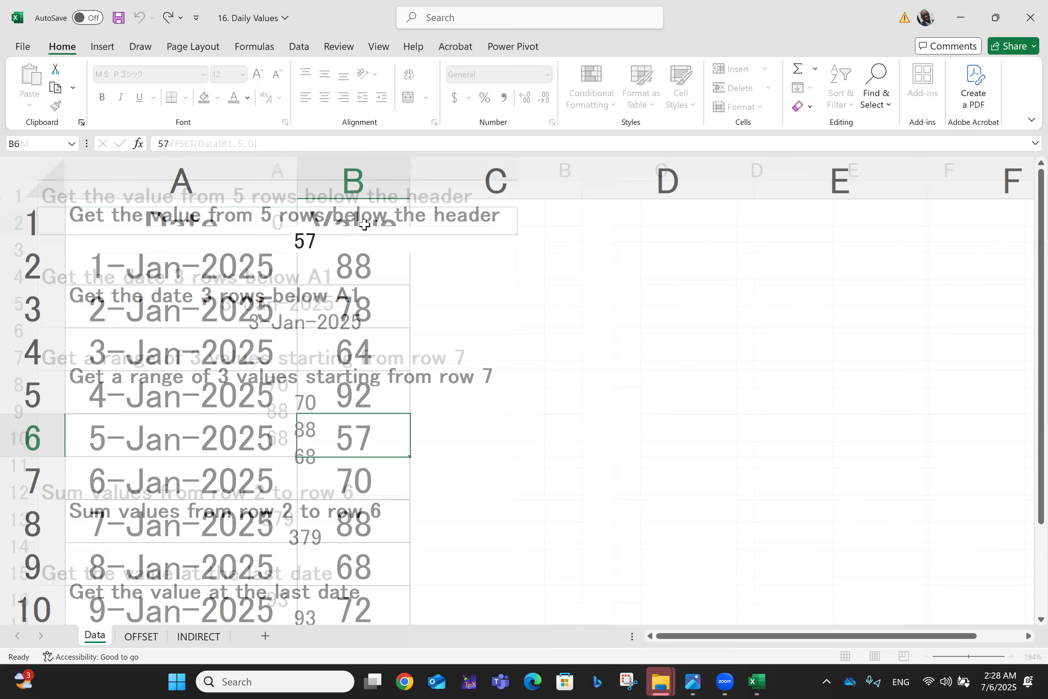
left_click(364, 224)
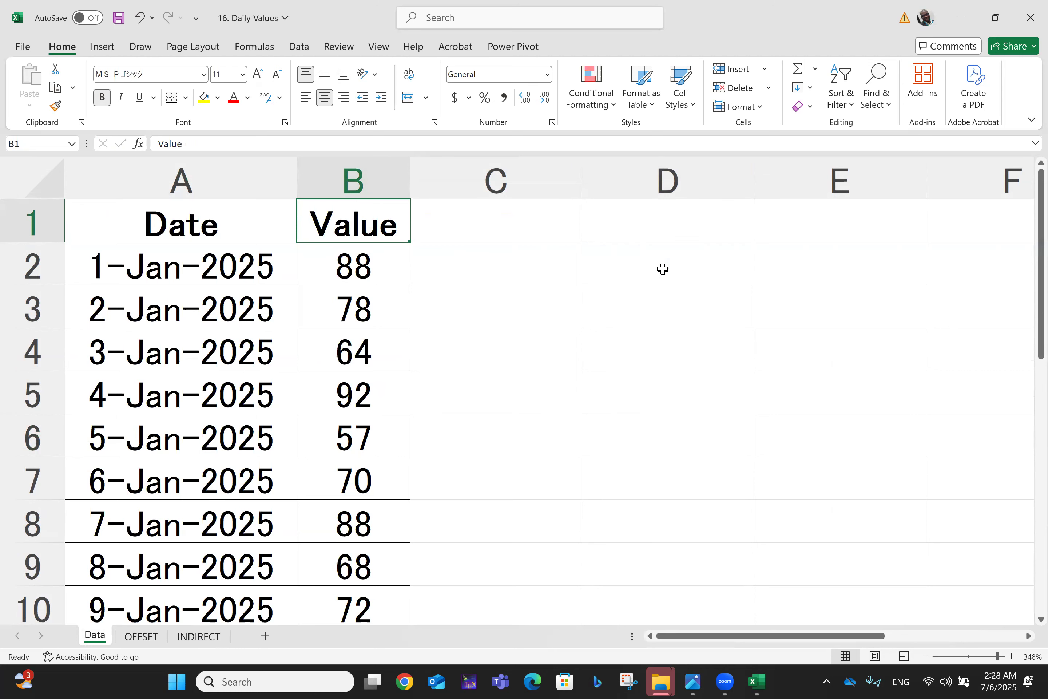
Step: Examine the row and column arguments of the OFFSET formula in A2 of the OFFSET sheet, leaving the formula as is
left_click(147, 640)
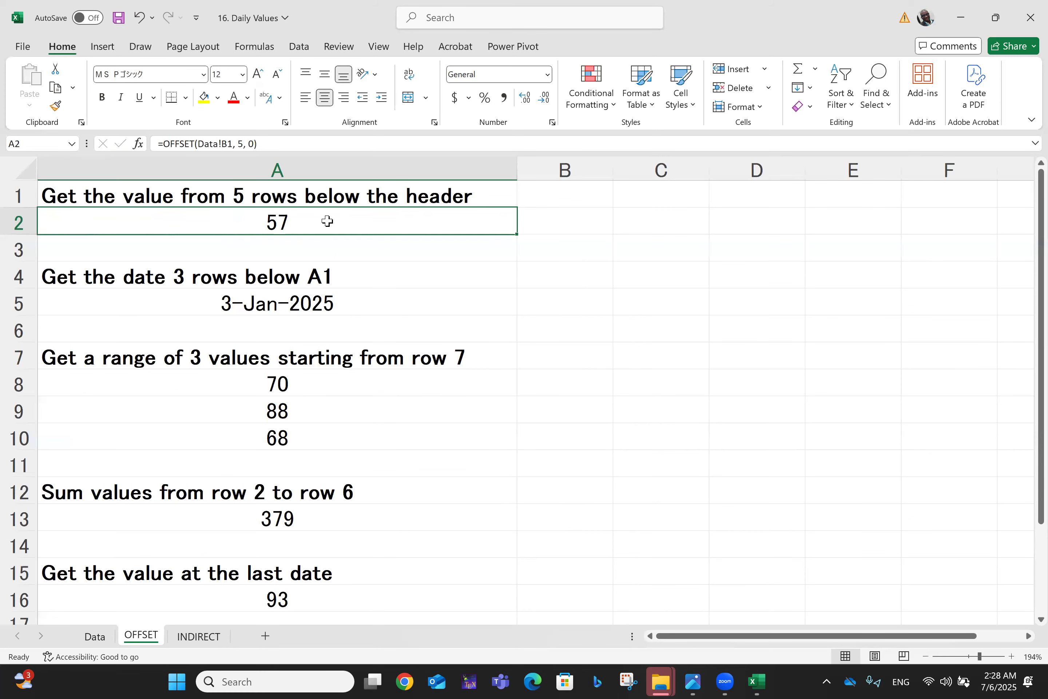
double_click(325, 221)
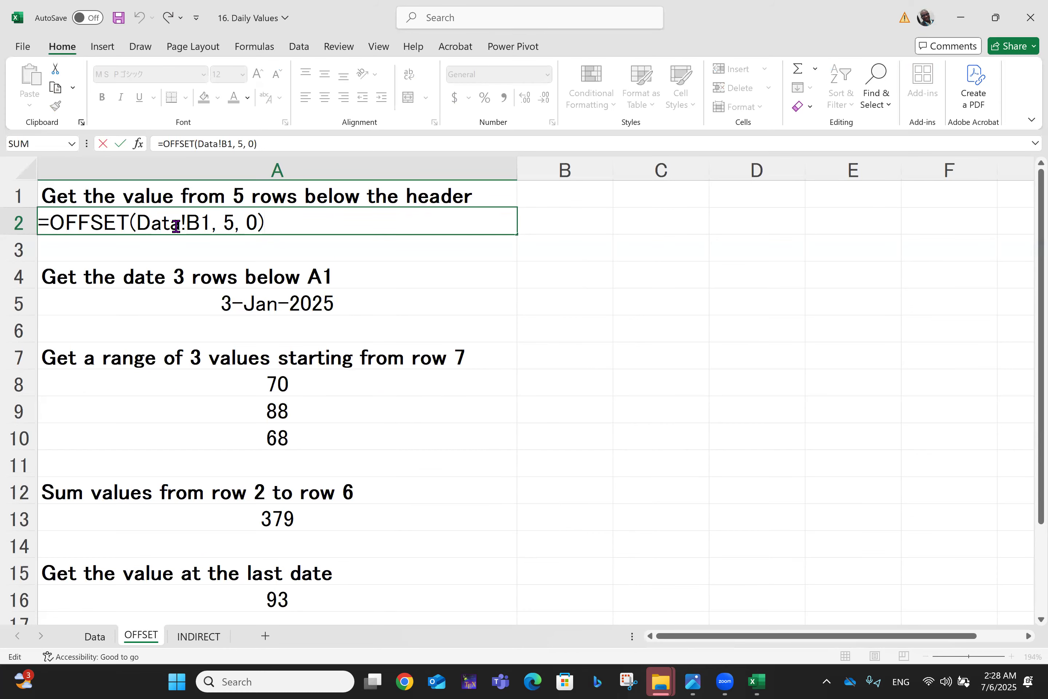
scroll(176, 226, "up", 3)
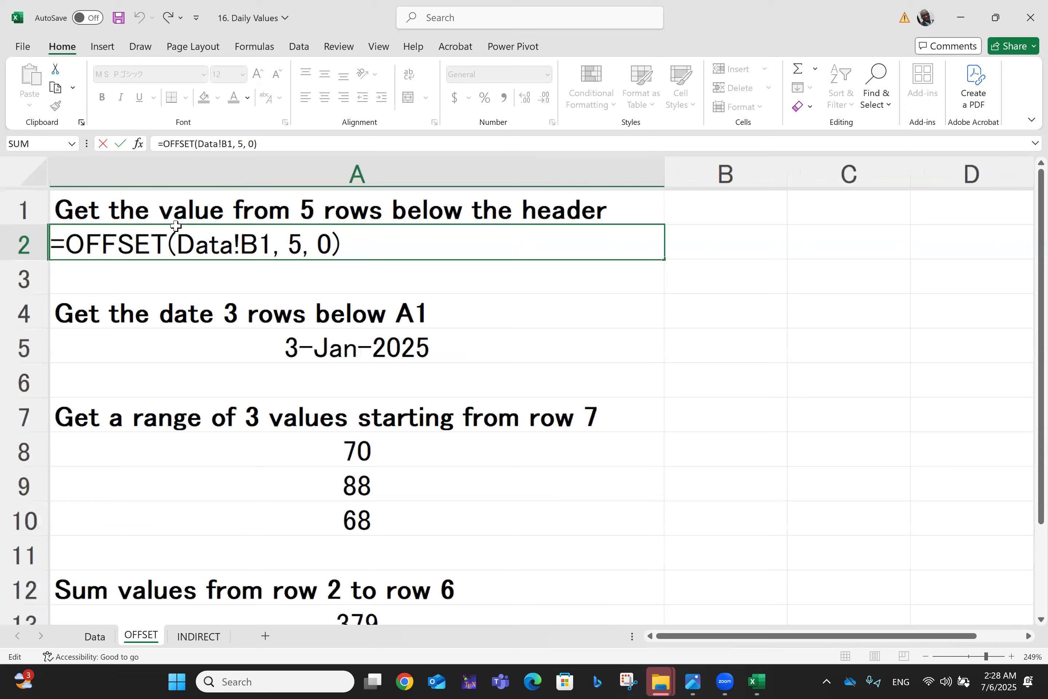
scroll(176, 226, "down", 1)
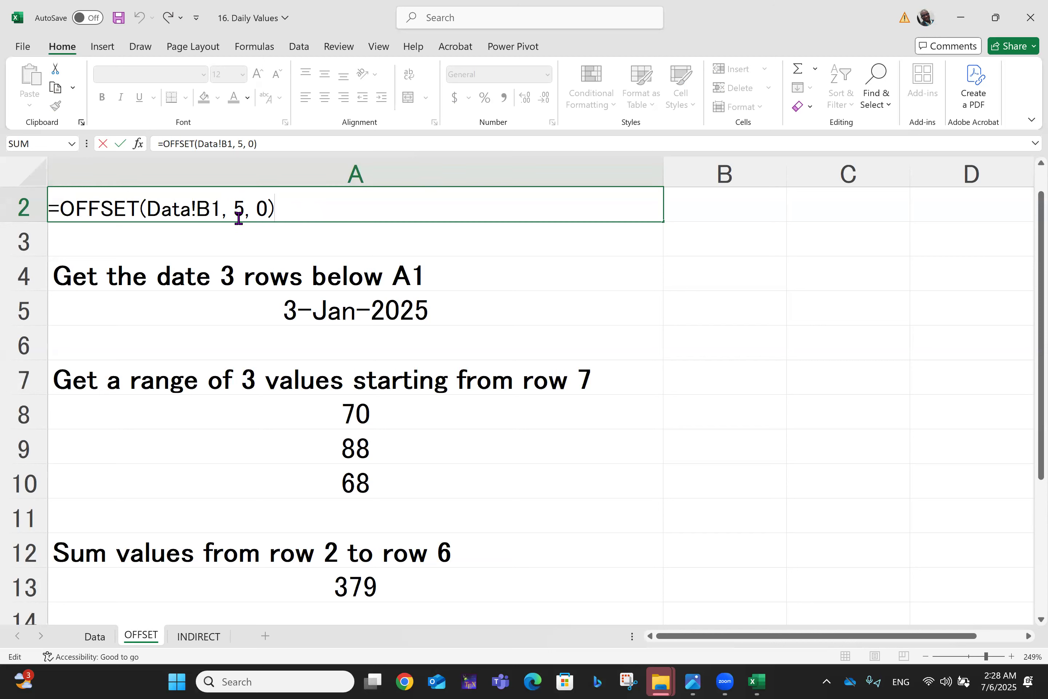
key("Return")
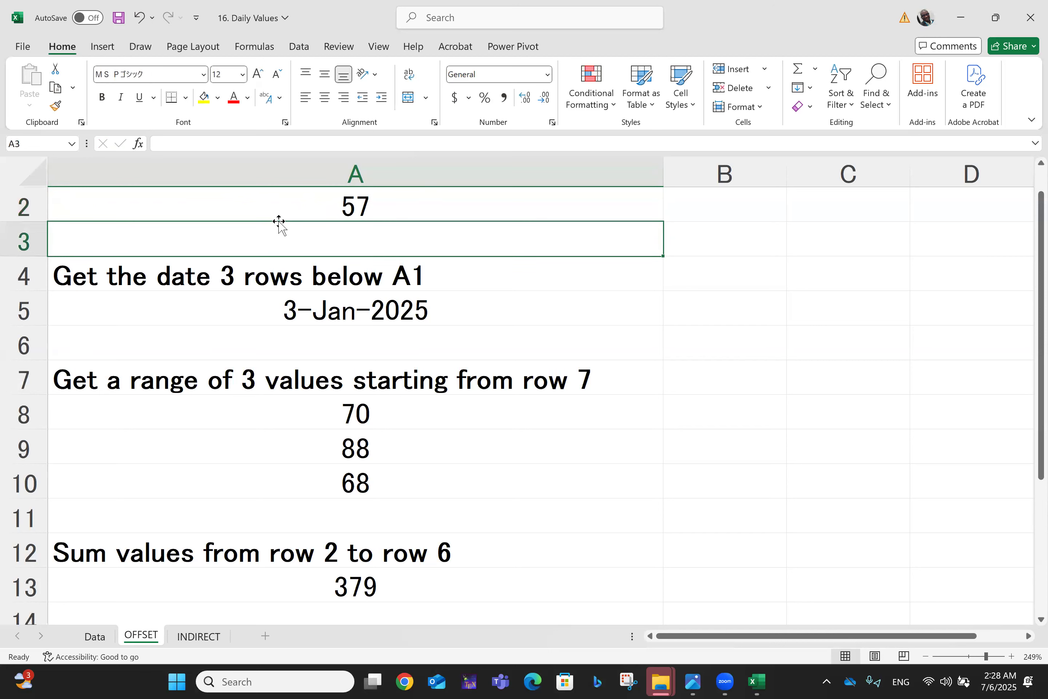
left_click(449, 203)
scroll(450, 203, "up", 1)
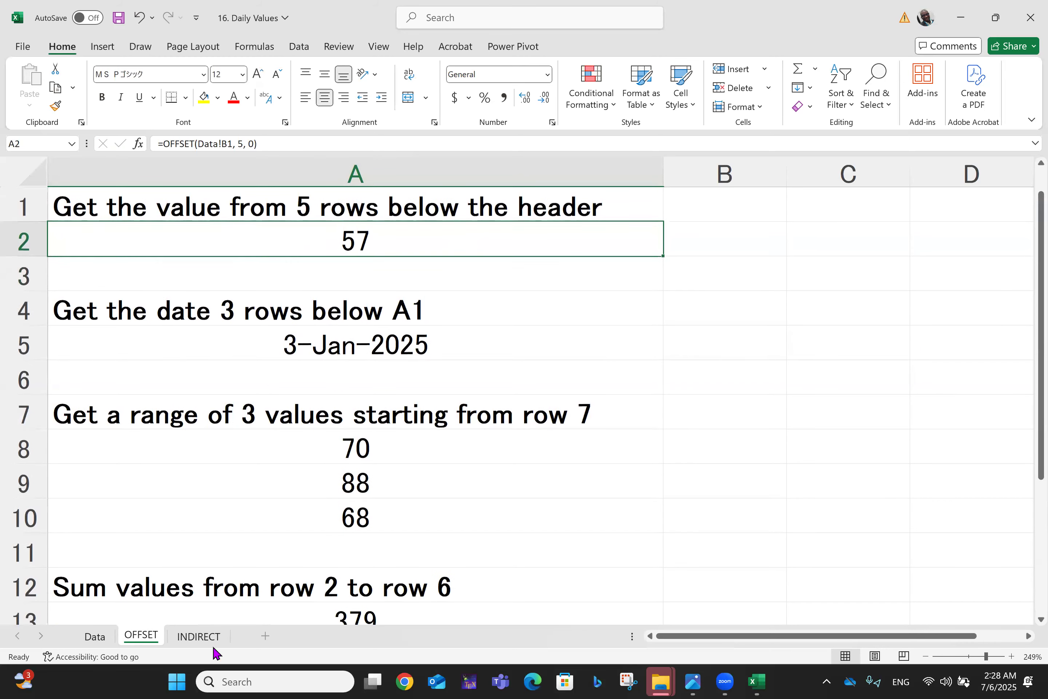
Step: Trace the formula's five-row offset on the Data sheet from header cell B1 down to B6
left_click(88, 635)
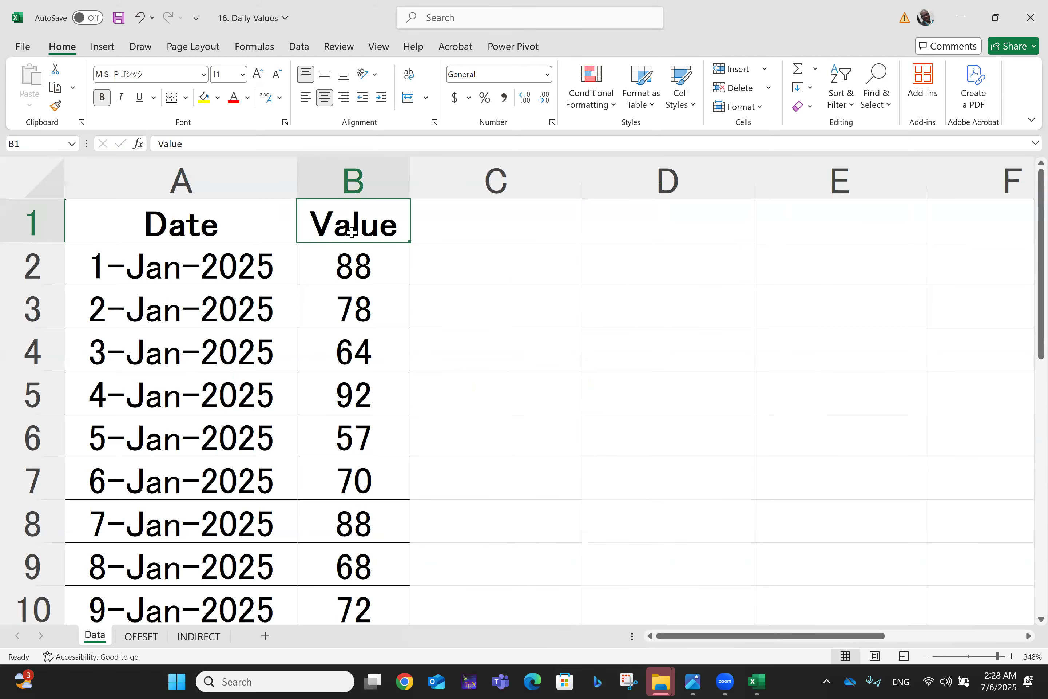
key("Down")
key("Down")
key("Down")
key("Down")
key("Down")
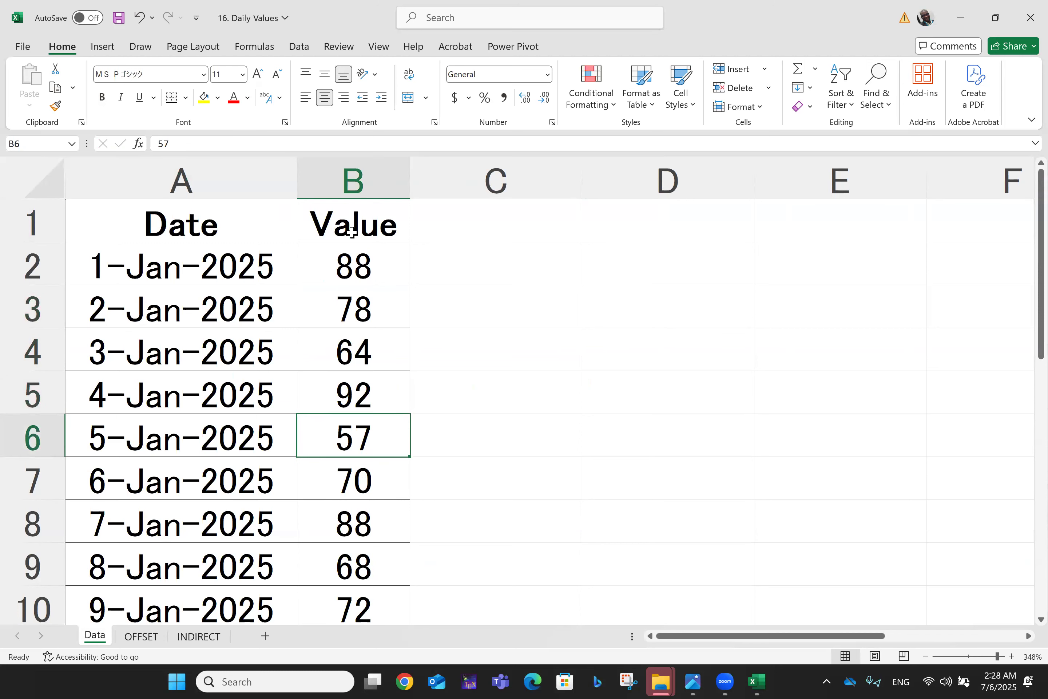
Step: On the OFFSET sheet, read the A4 example description and show the OFFSET formula in A5
left_click(136, 636)
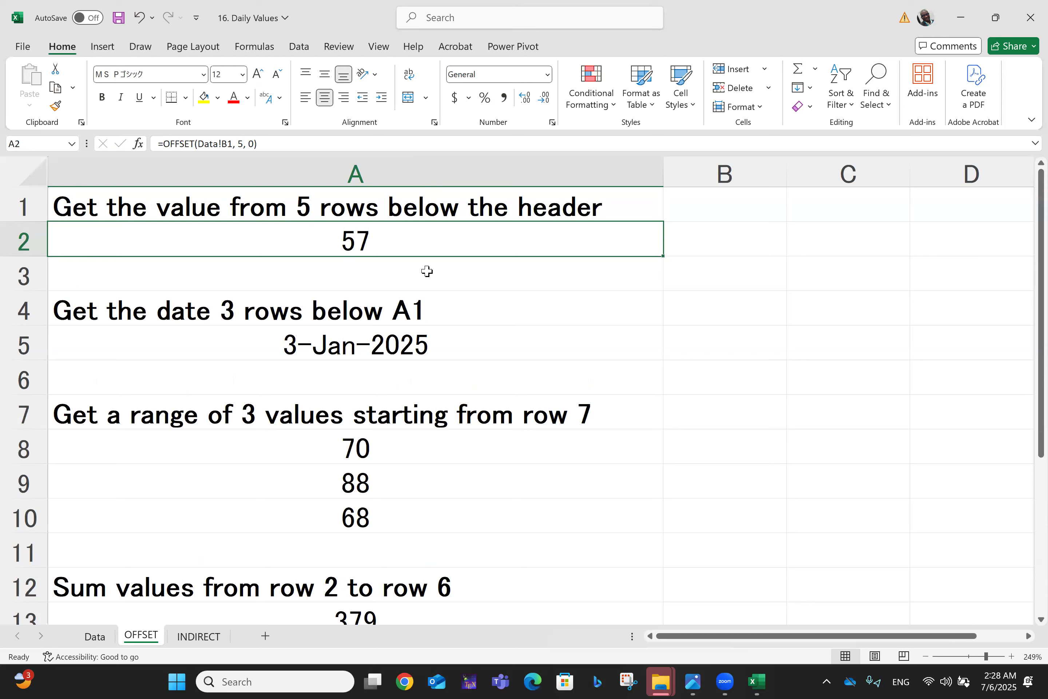
double_click(323, 320)
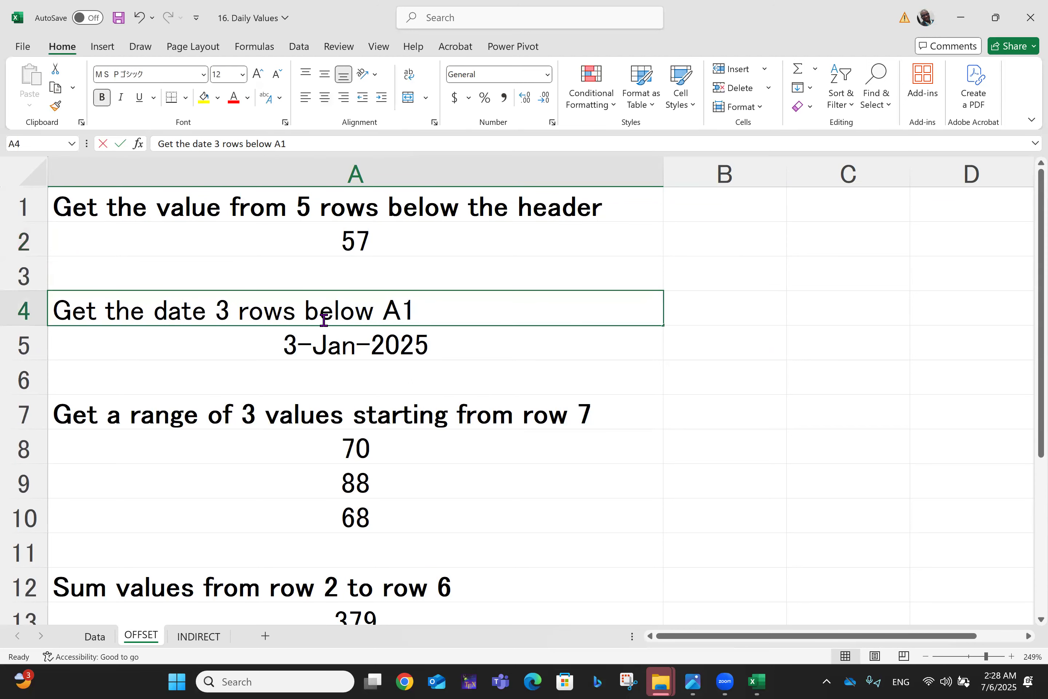
left_click(648, 348)
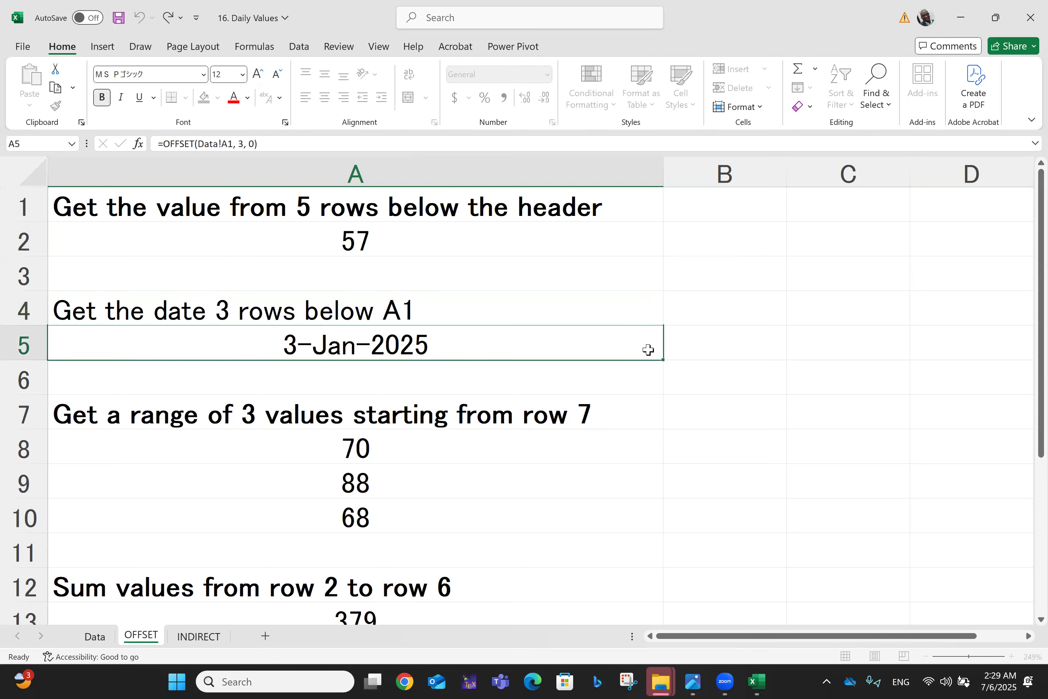
double_click(452, 348)
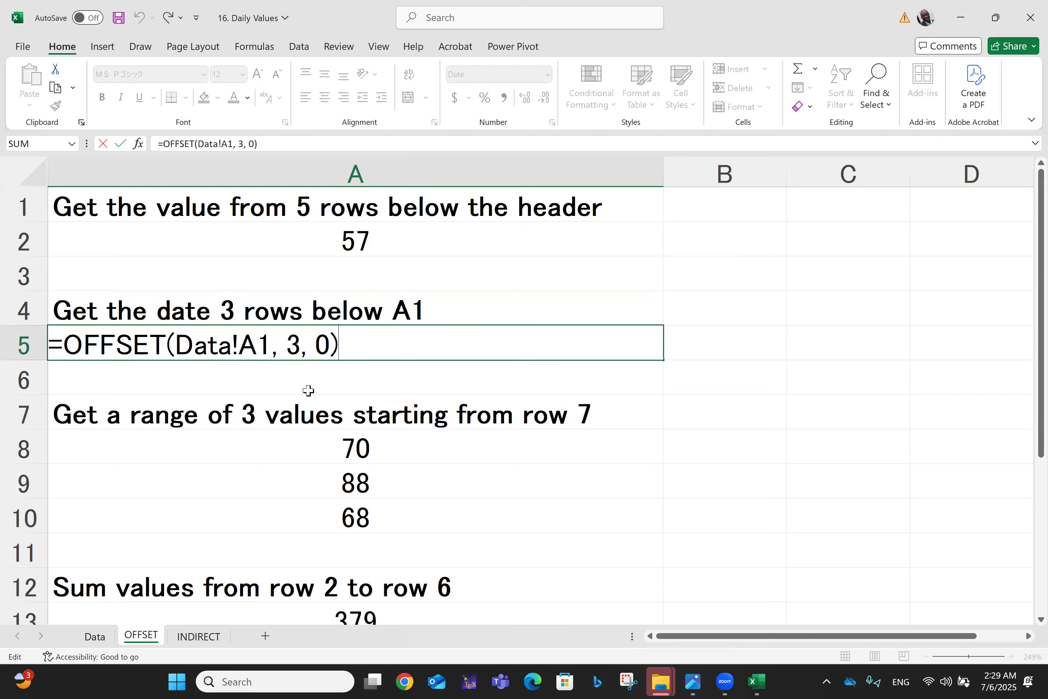
Step: Trace the A5 formula's three-row offset on the Data sheet from A1 down to A4
left_click(104, 635)
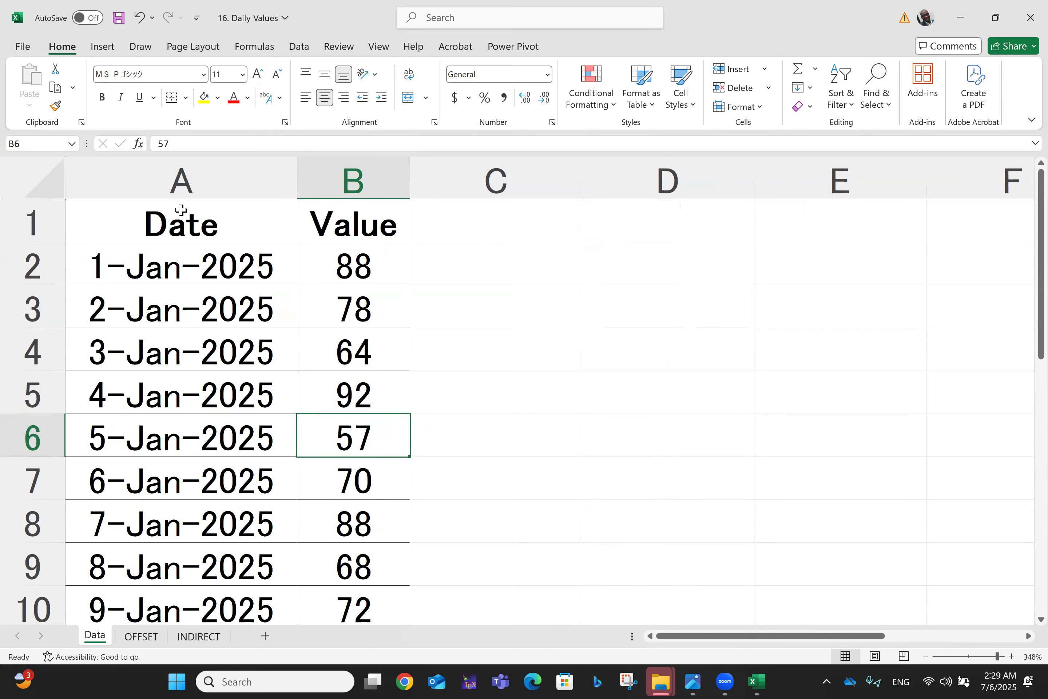
left_click(181, 210)
key("Down")
key("Down")
key("Down")
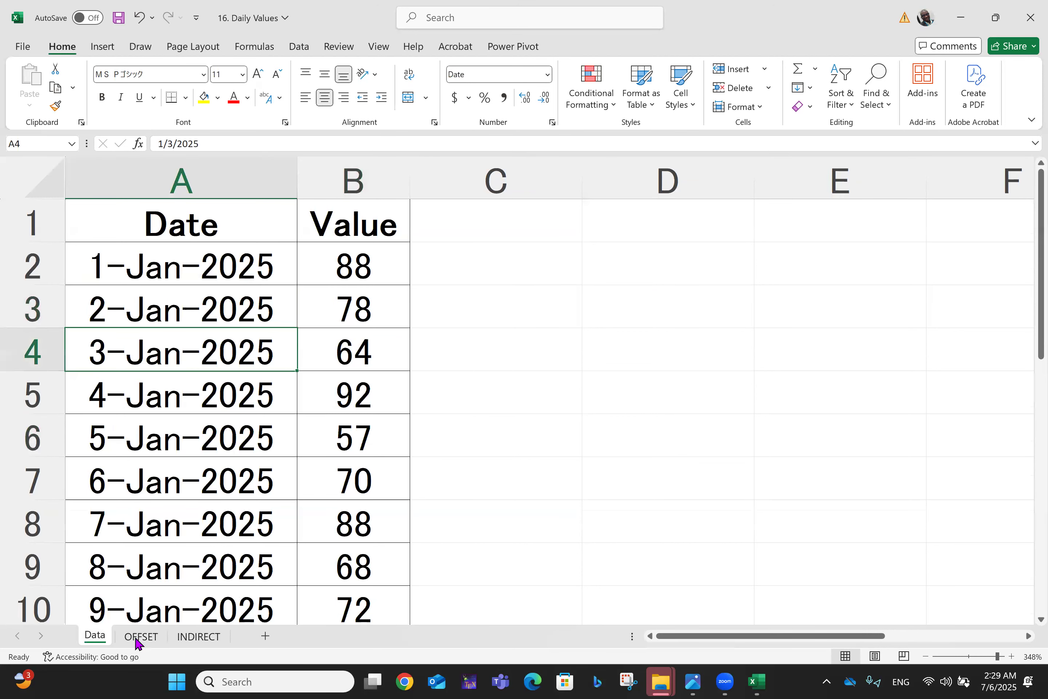
Step: On the OFFSET sheet, copy the A4 heading into B4 and fit column B's width to the text
left_click(141, 636)
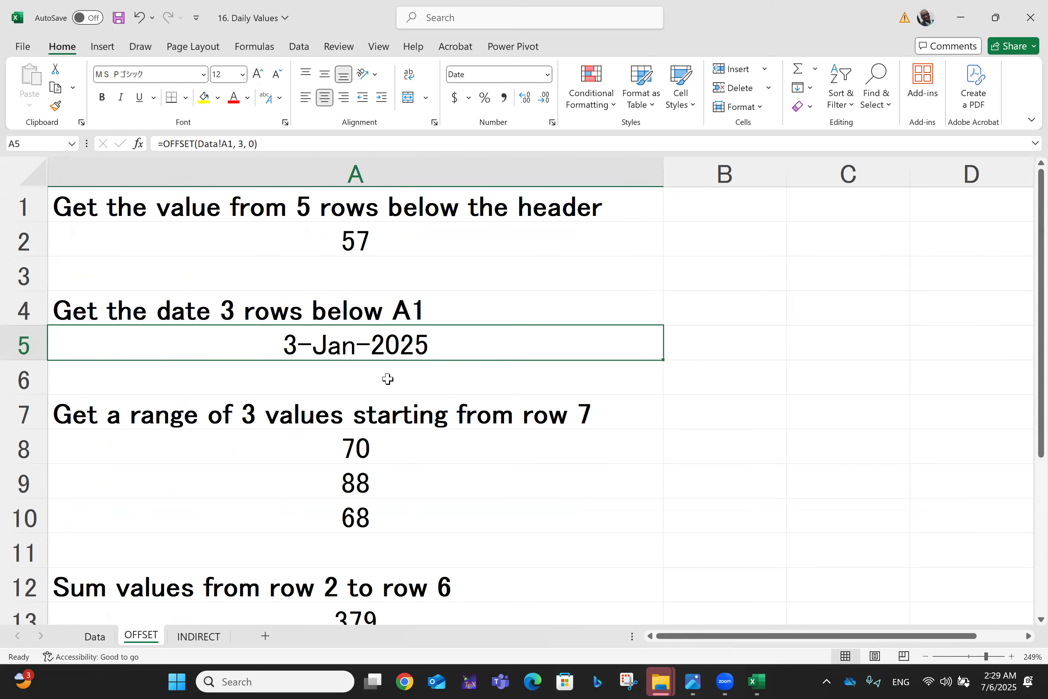
left_click(301, 320)
key("ctrl+c")
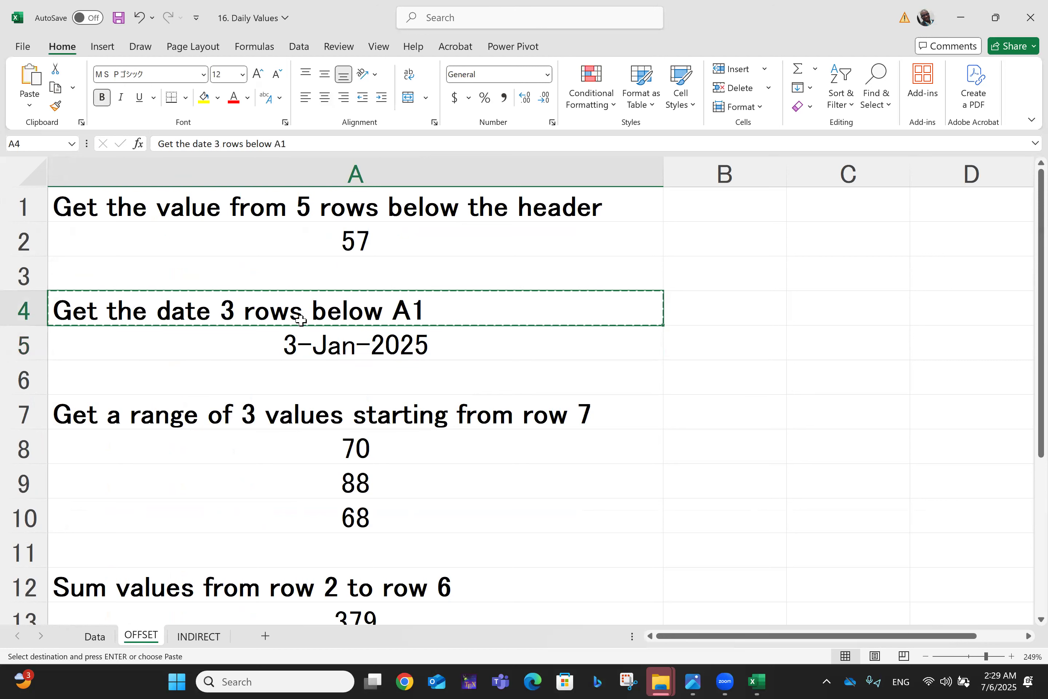
key("Right")
key("ctrl+v")
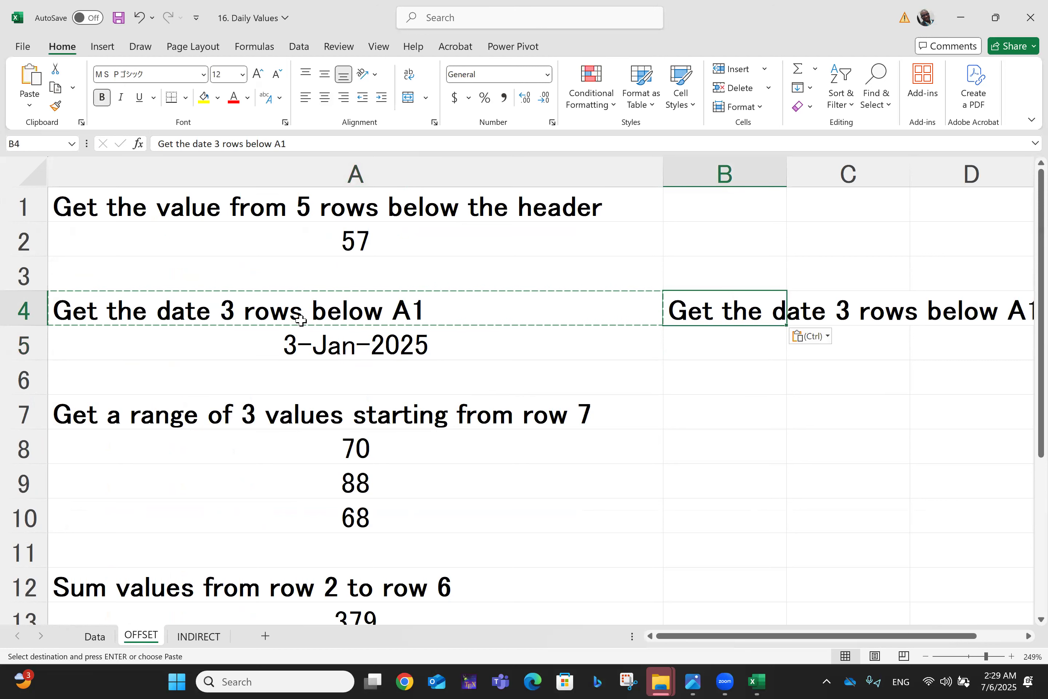
double_click(786, 172)
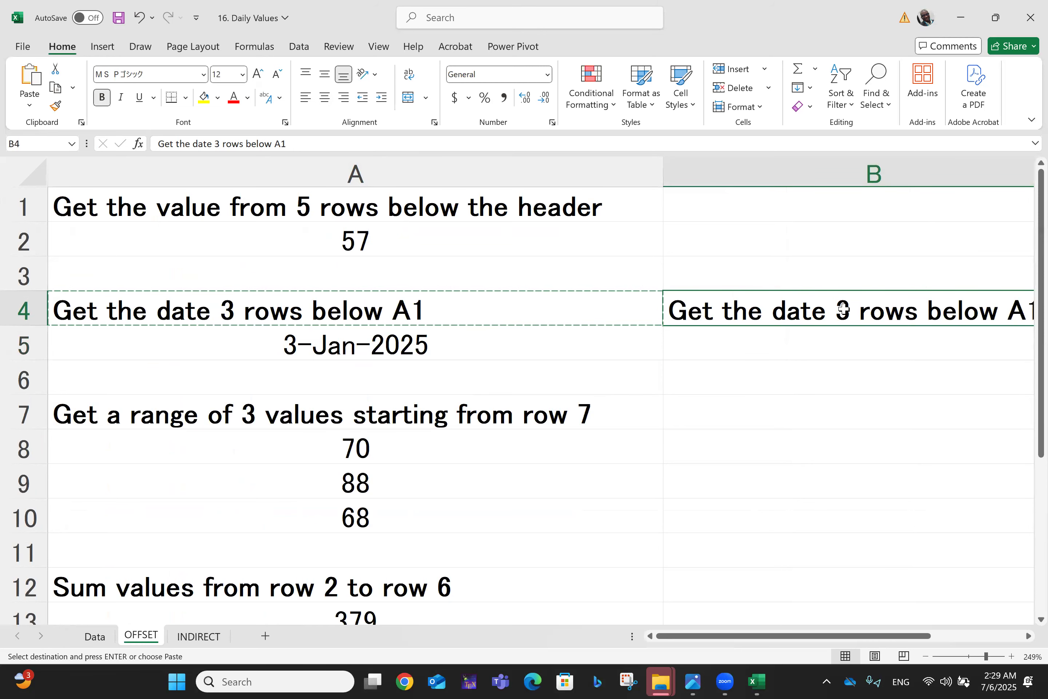
key("Right")
key("Left")
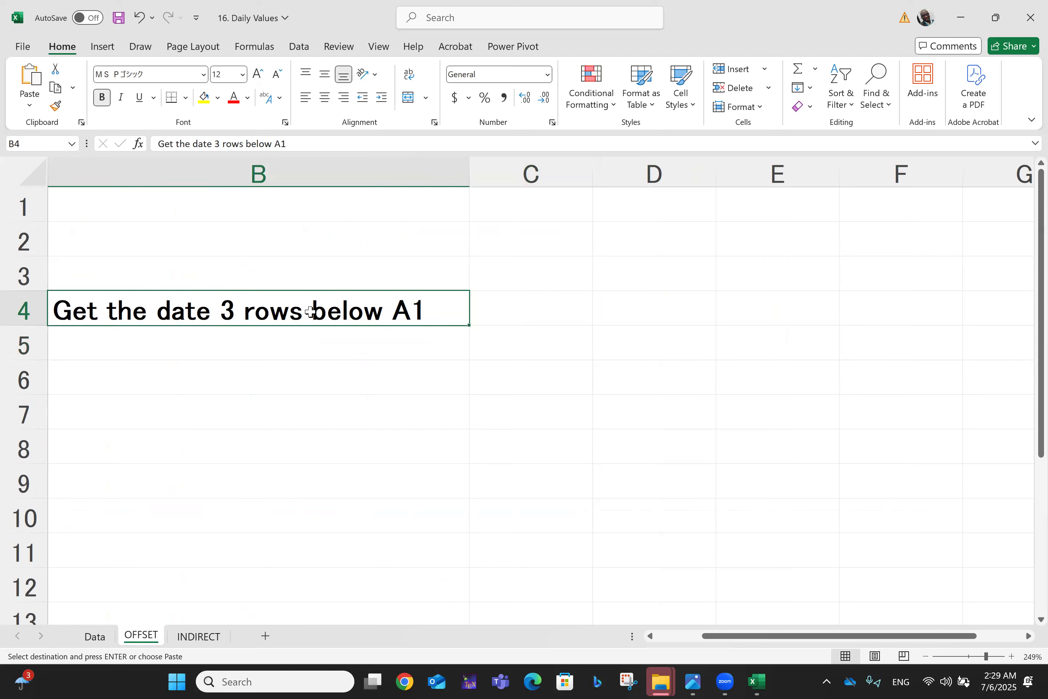
Step: Change the B4 heading to "Get the date 3 rows below & 1 column to the right of A1" and refit column B's width
double_click(431, 307)
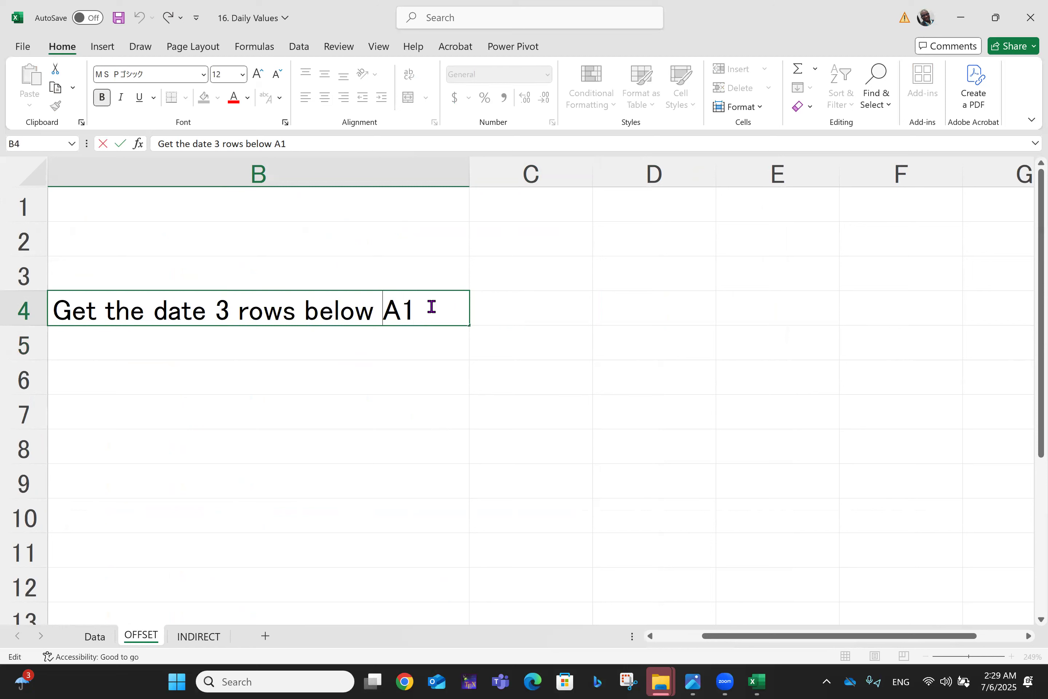
type("& ")
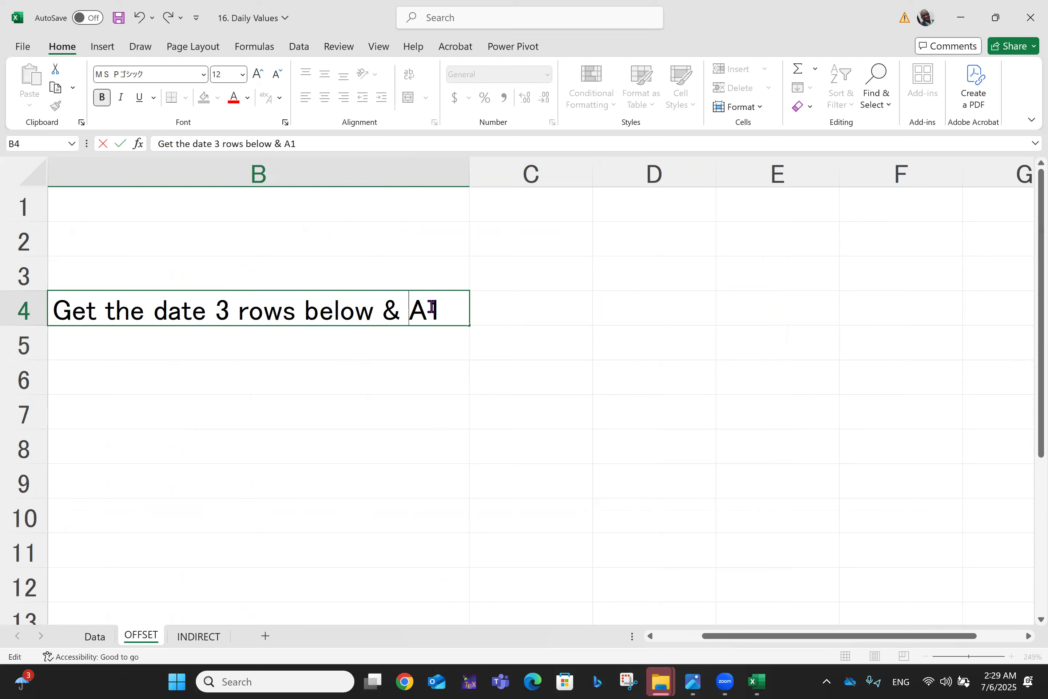
type("1 colum")
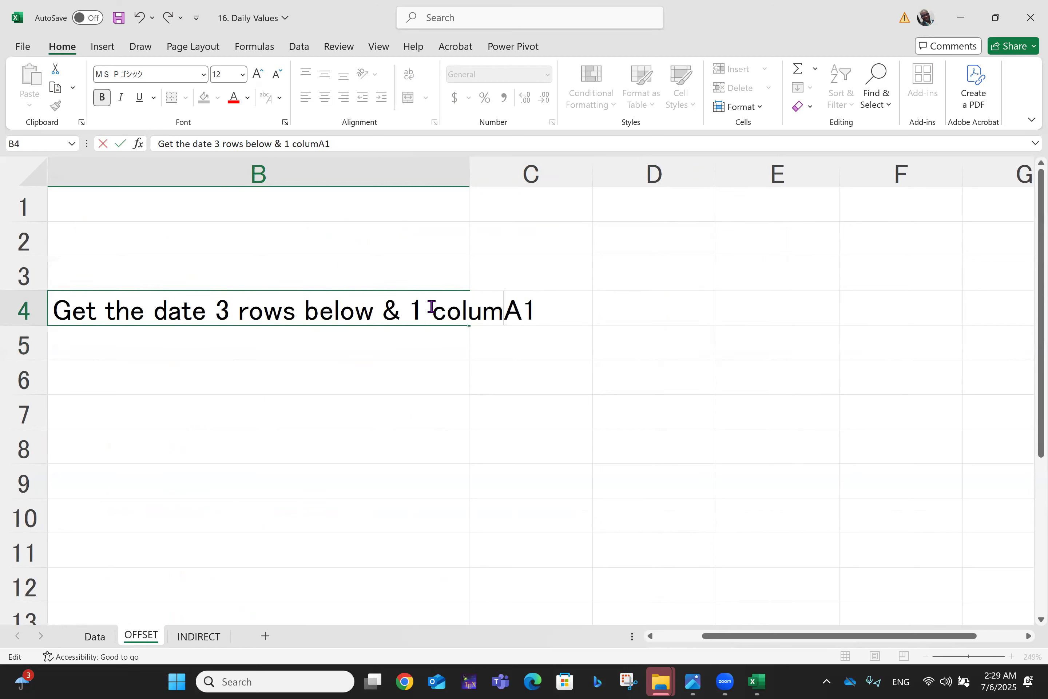
type("n ")
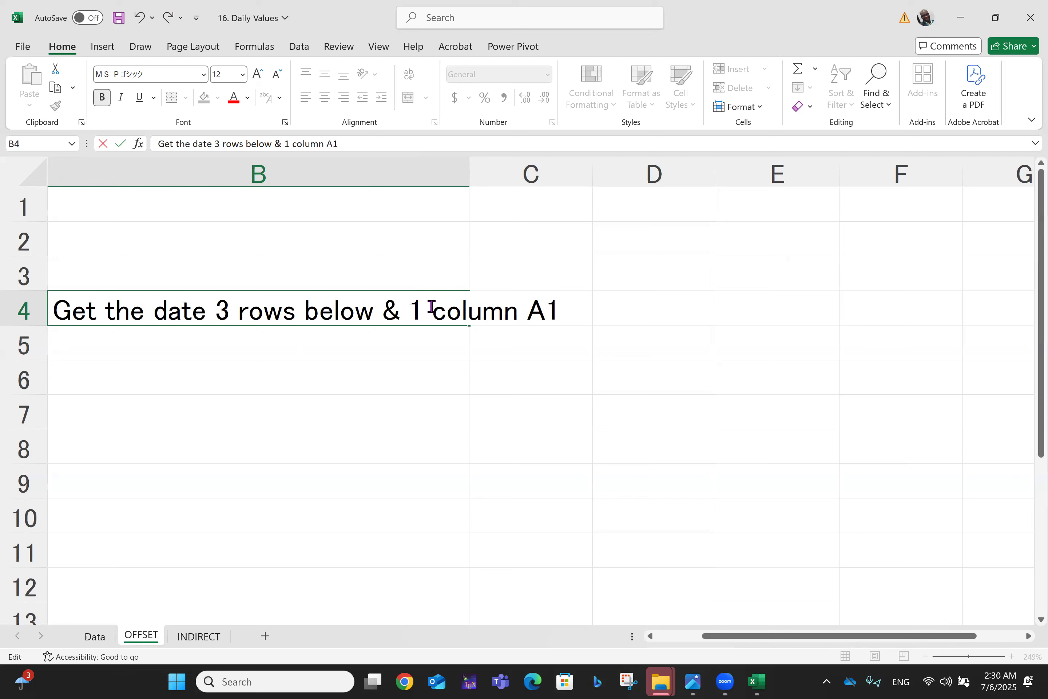
type("to the ")
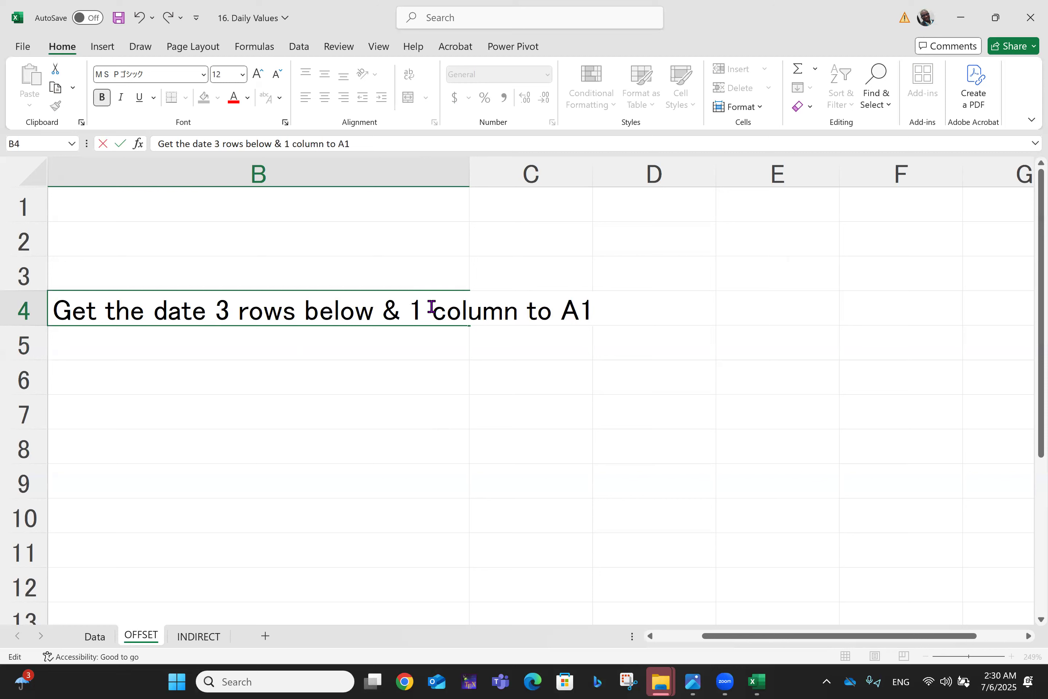
type("right og")
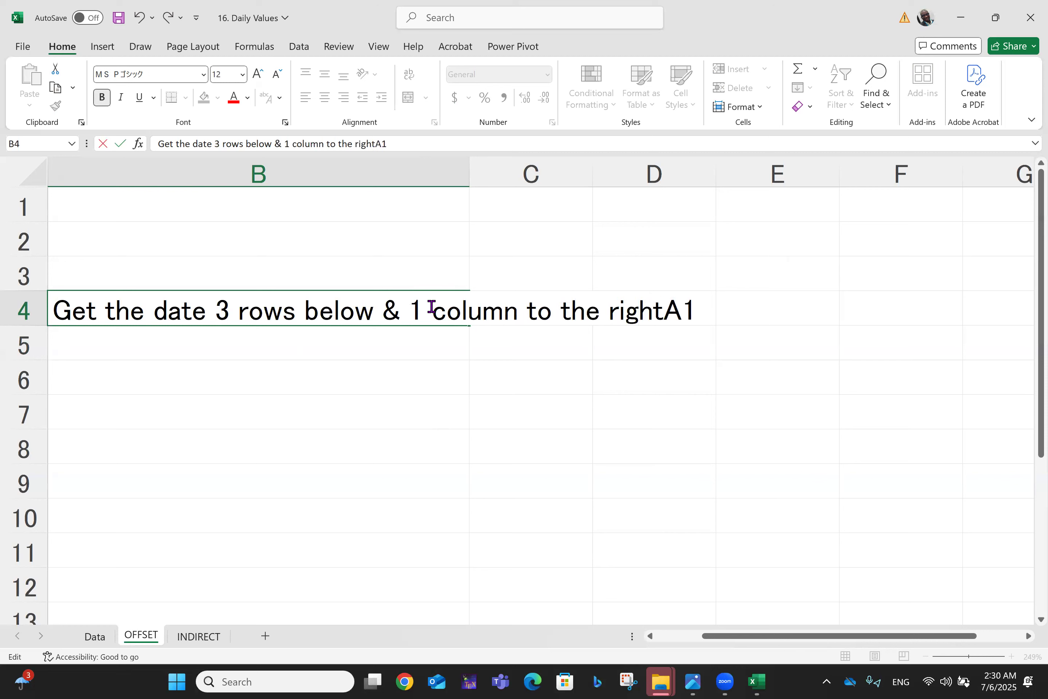
key("BackSpace")
type("f")
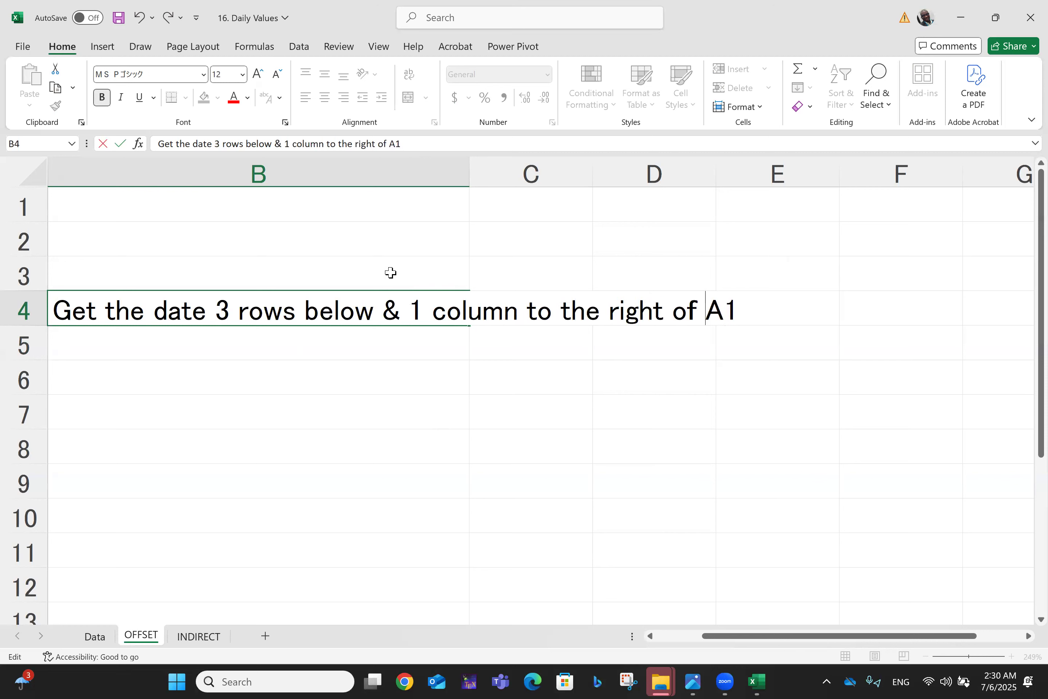
left_click(471, 168)
double_click(470, 168)
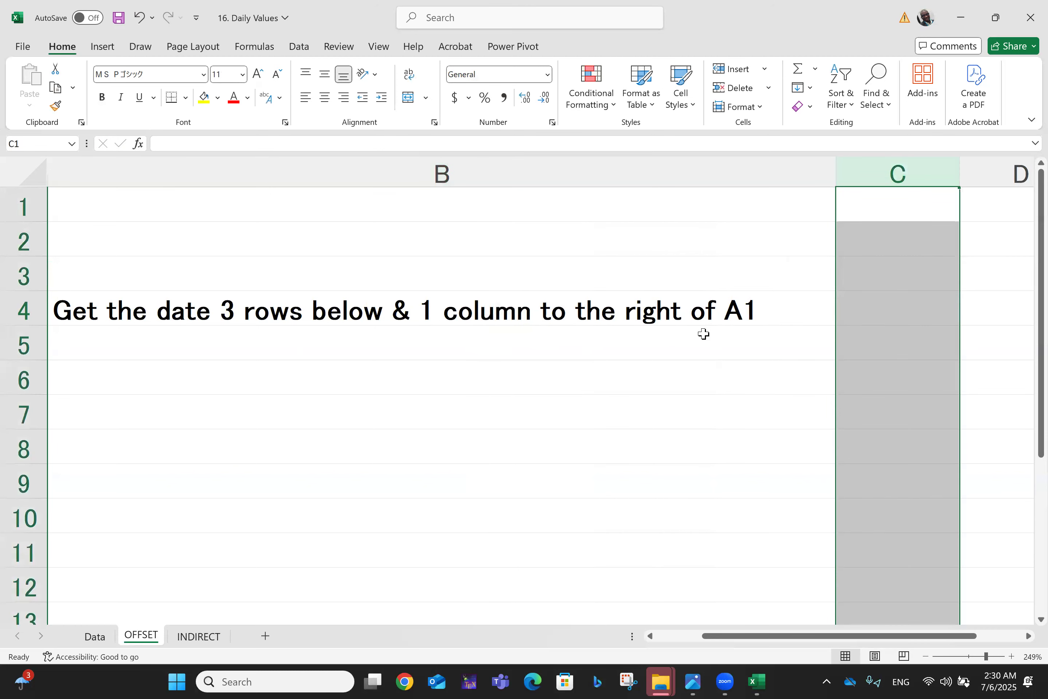
Step: Copy the OFFSET formula from A5 into B5 under the new heading
scroll(702, 334, "left", 3)
scroll(703, 335, "left", 2)
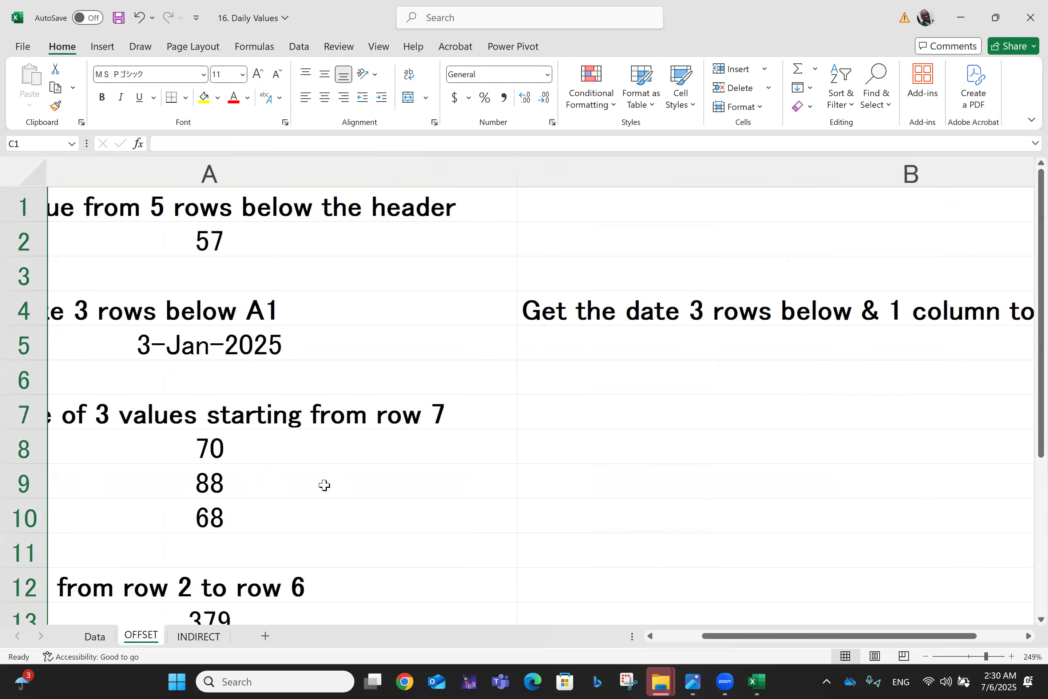
left_click(351, 345)
key("ctrl+c")
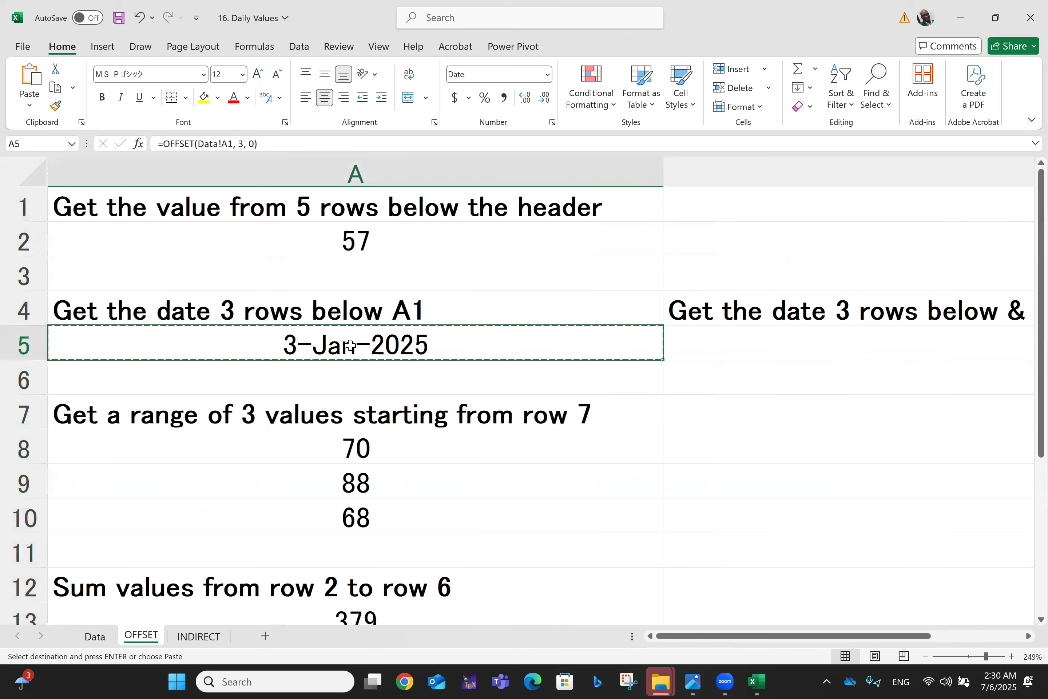
key("Right")
key("ctrl+v")
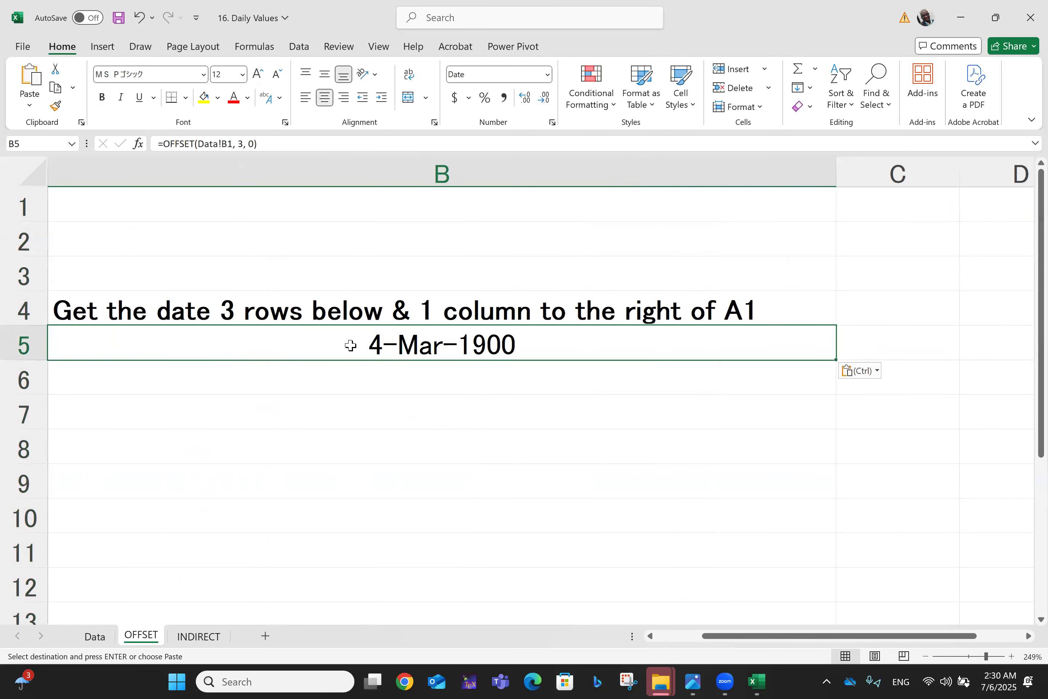
Step: Edit the formula in B5 to =OFFSET(Data!A1, 3, 1), using A1 as reference and a one-column offset
double_click(435, 345)
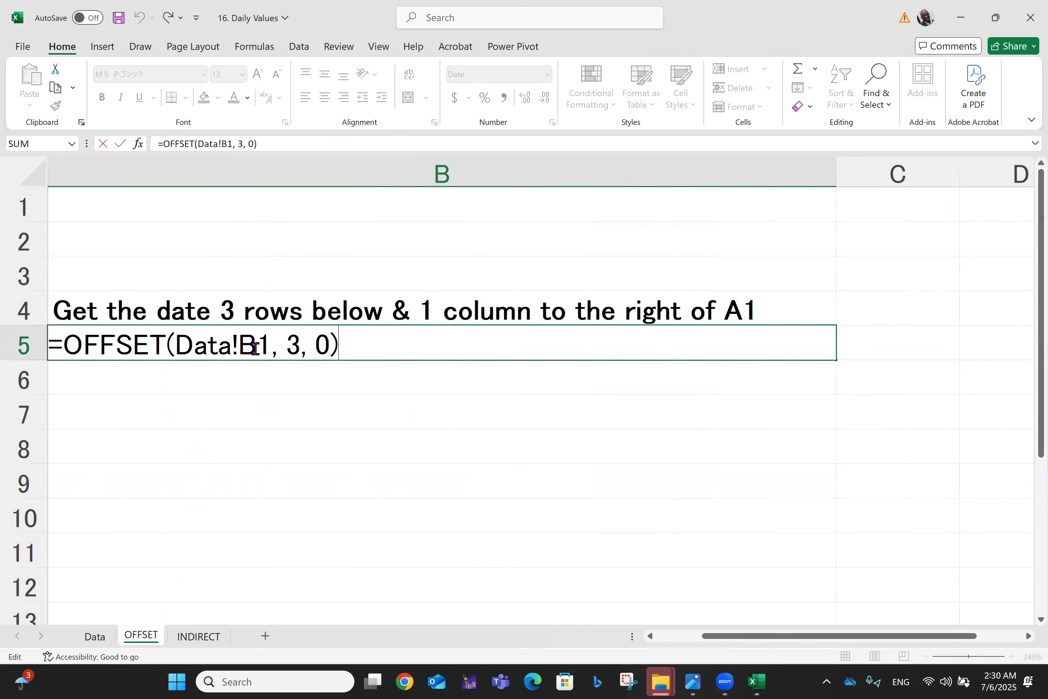
left_click(237, 345)
key("shift+Right")
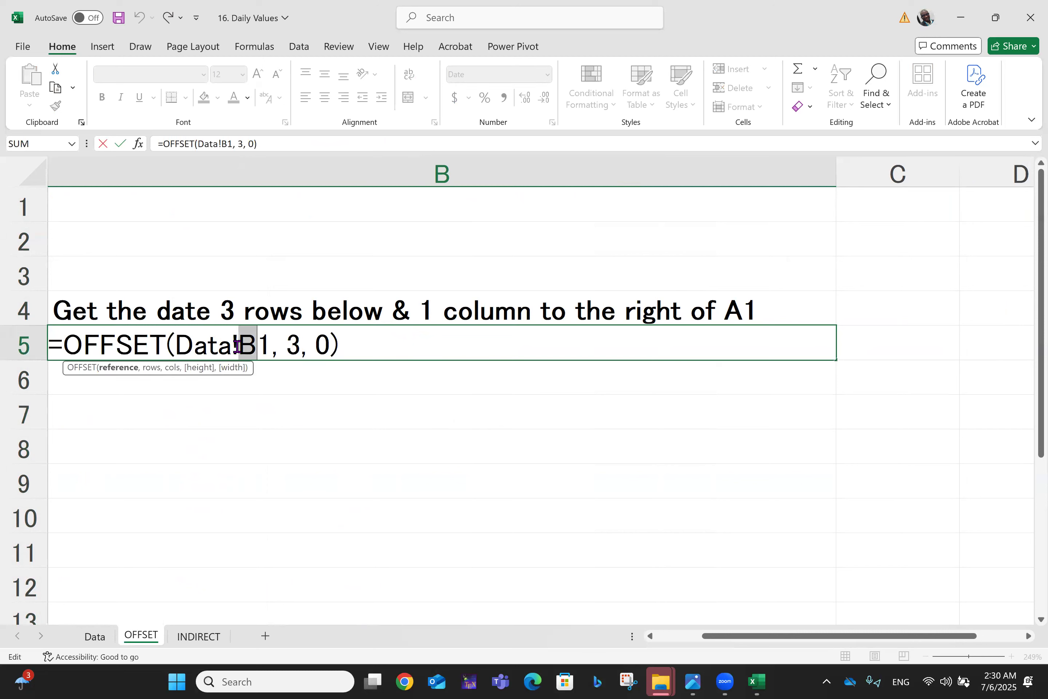
type("A")
key("Right")
key("Right")
key("Right")
key("Right")
key("Right")
key("Right")
key("shift+Right")
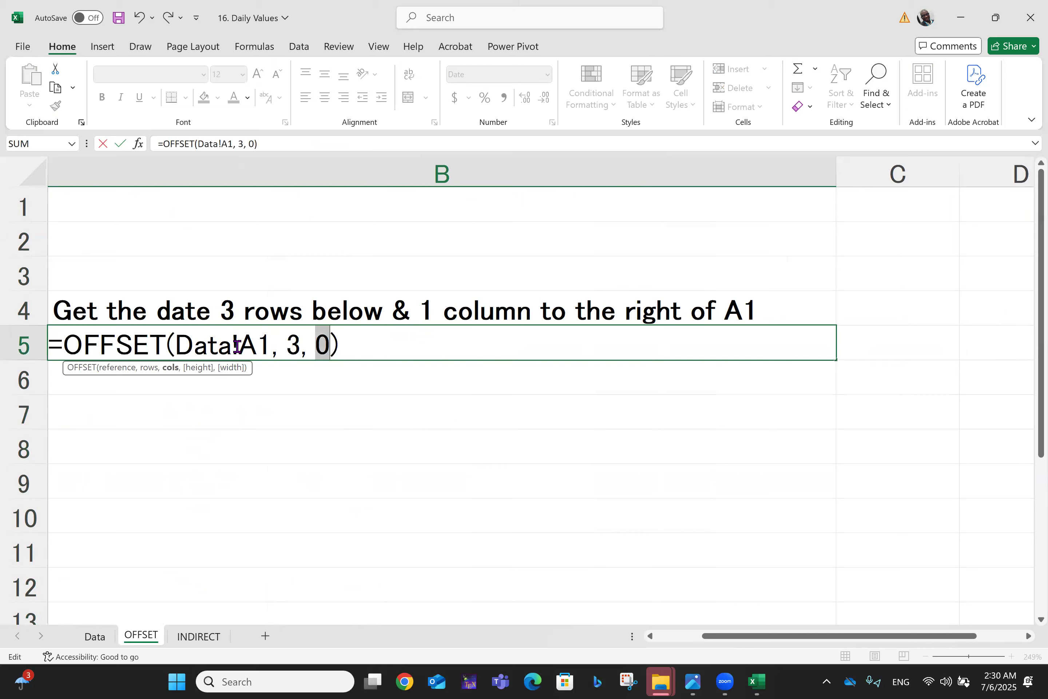
type("1")
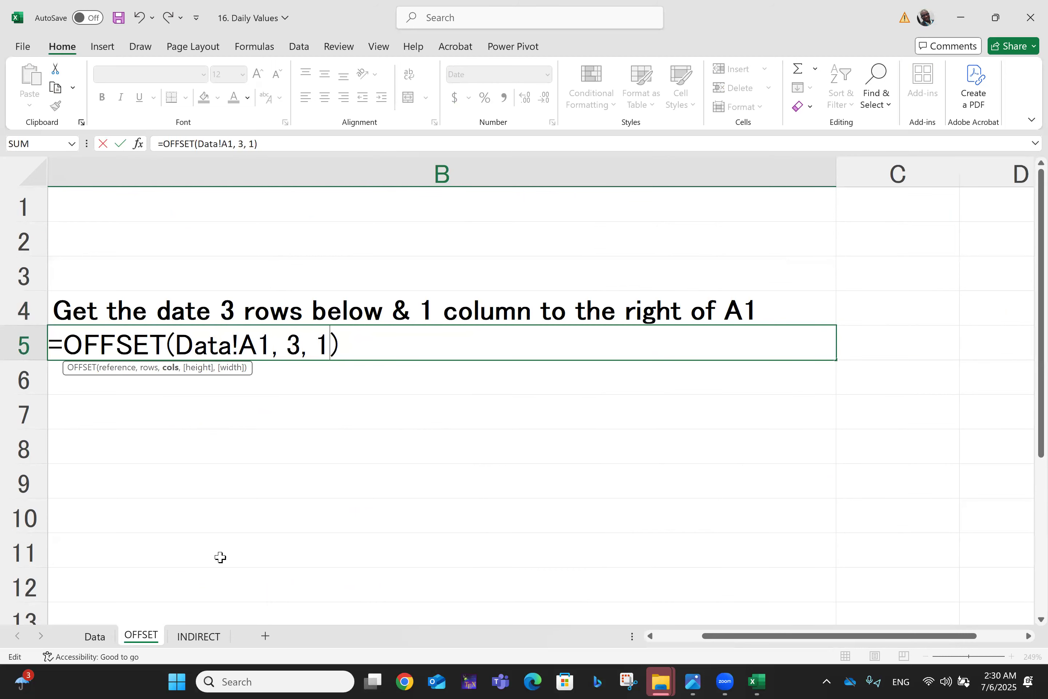
Step: Trace the B5 formula's offset on the Data sheet from A1 three rows down and one column right to B4
left_click(93, 638)
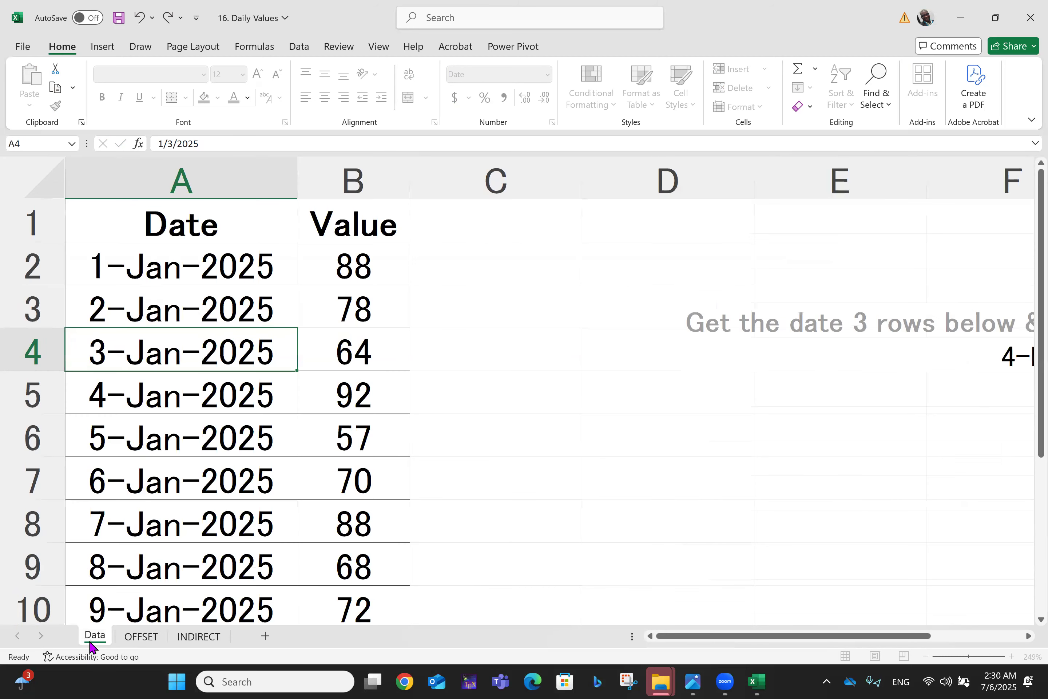
left_click(173, 214)
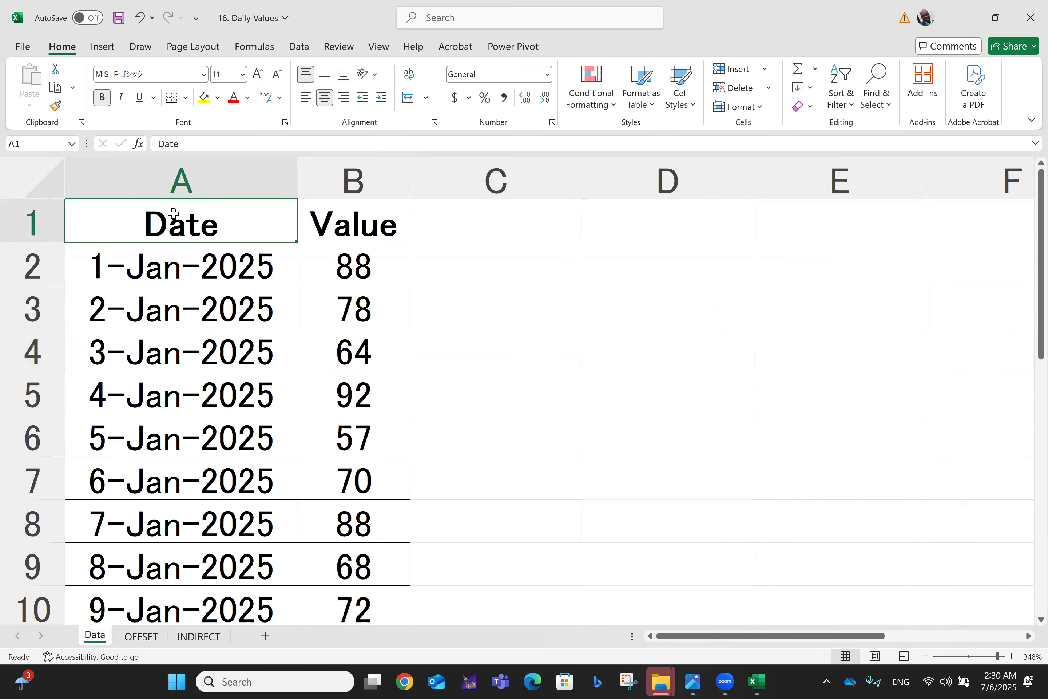
key("Down")
key("Down")
key("Down")
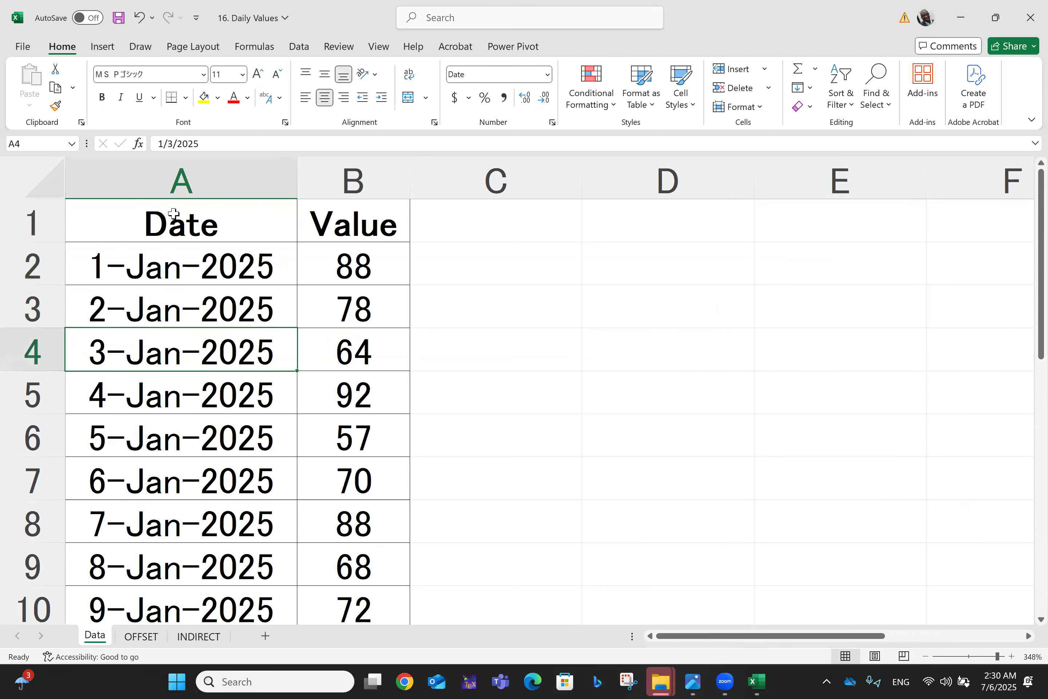
key("Right")
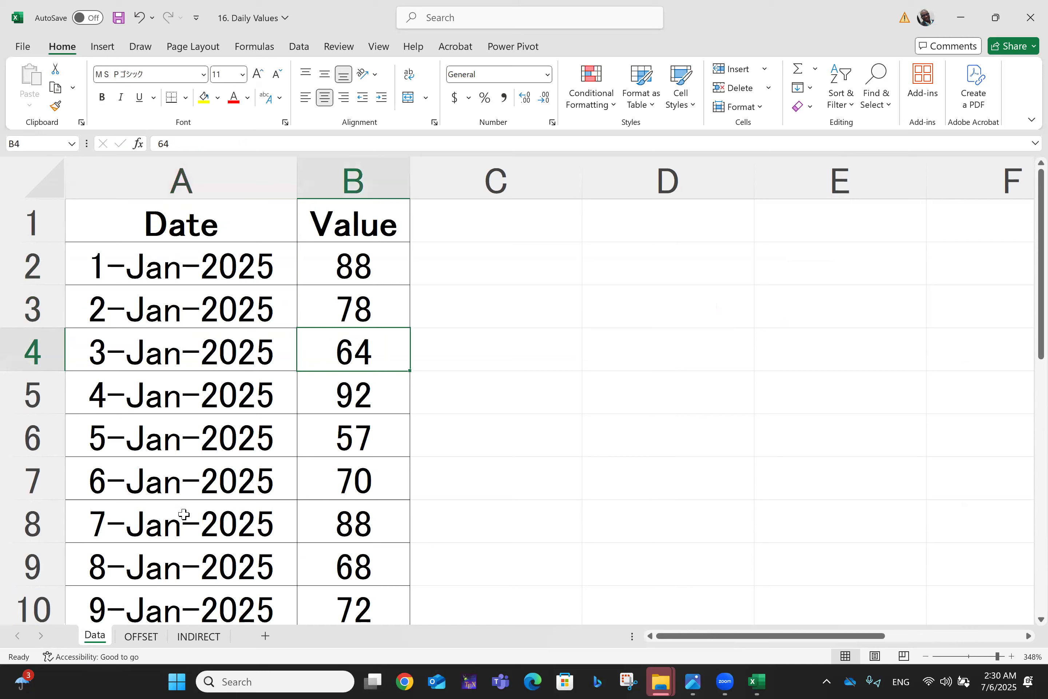
Step: Replace the word "date" with "value" in the B4 heading on the OFFSET sheet
left_click(151, 642)
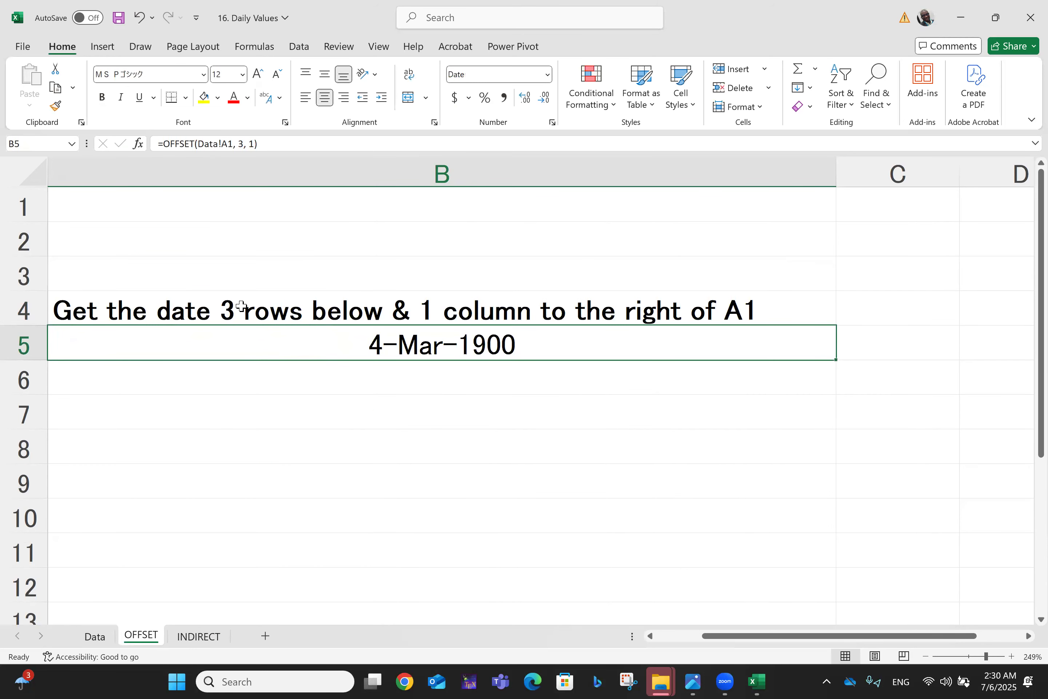
double_click(212, 314)
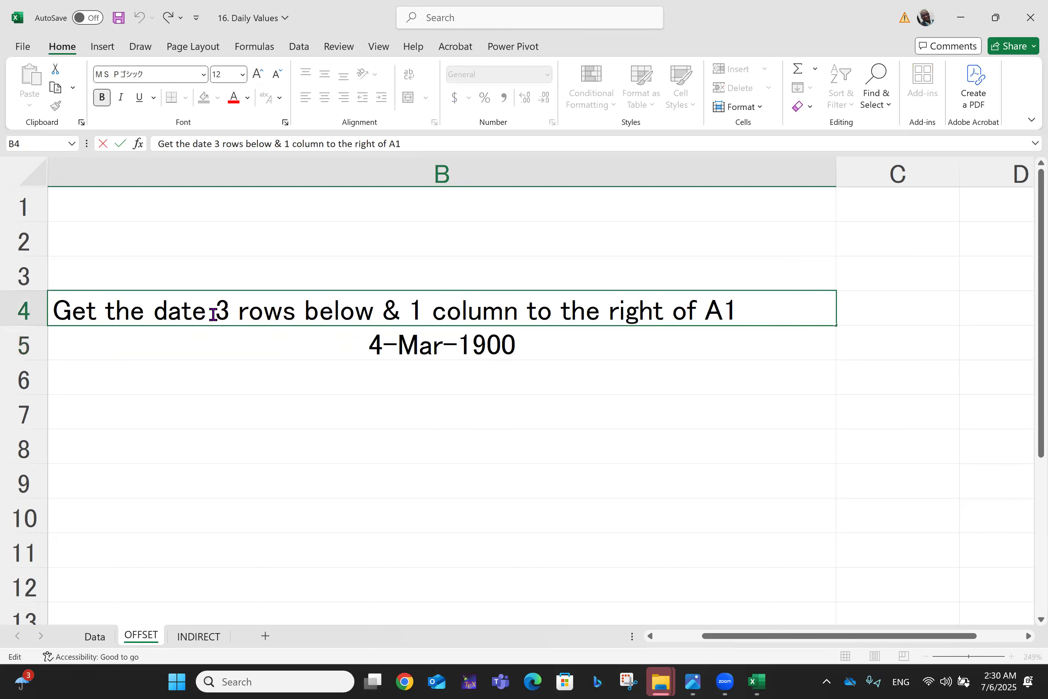
key("BackSpace")
key("BackSpace")
key("BackSpace")
key("BackSpace")
type("value")
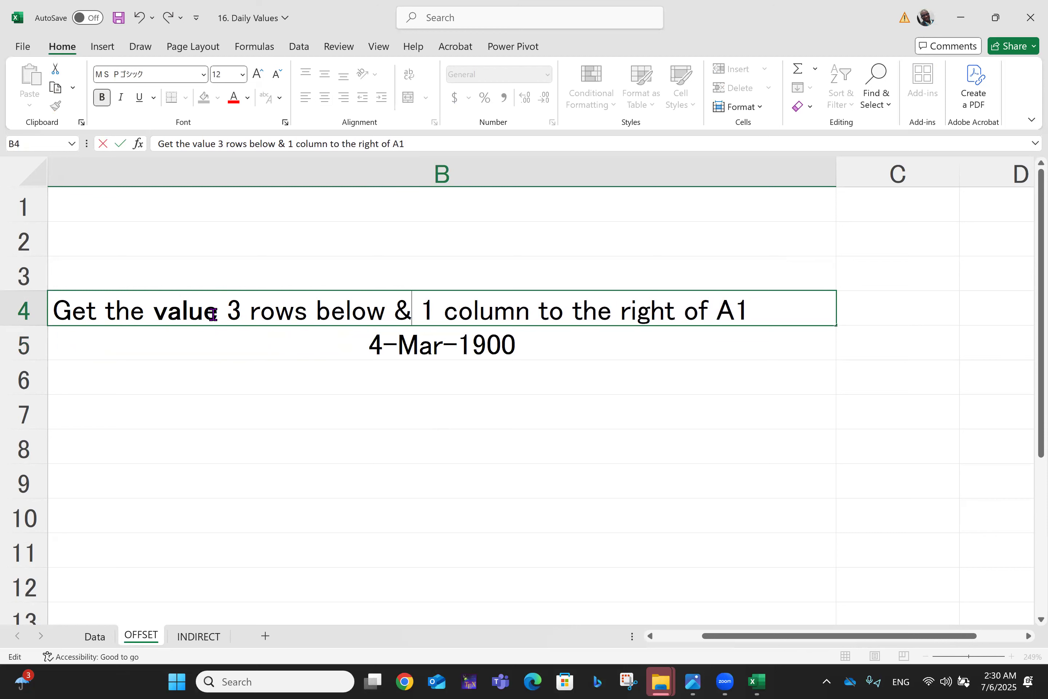
Step: Rewrite the "& 1" in the B4 heading in bold, keeping the text "Get the value 3 rows below & 1 column to the right of A1"
key("BackSpace")
key("Delete")
key("Delete")
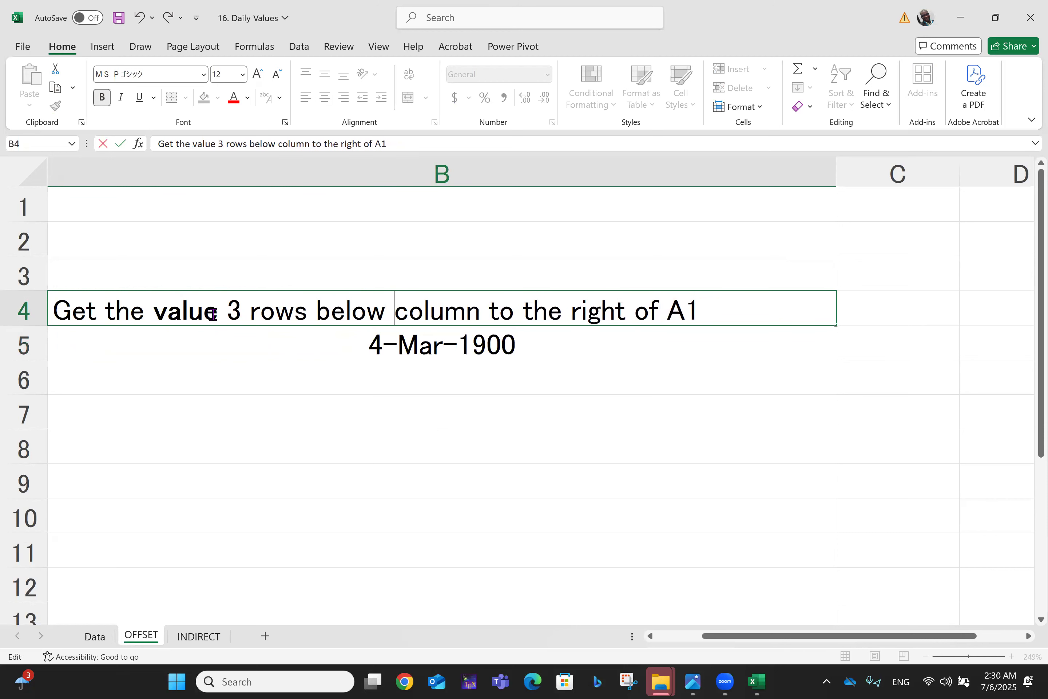
type("a")
type("nd")
key("BackSpace")
key("BackSpace")
key("BackSpace")
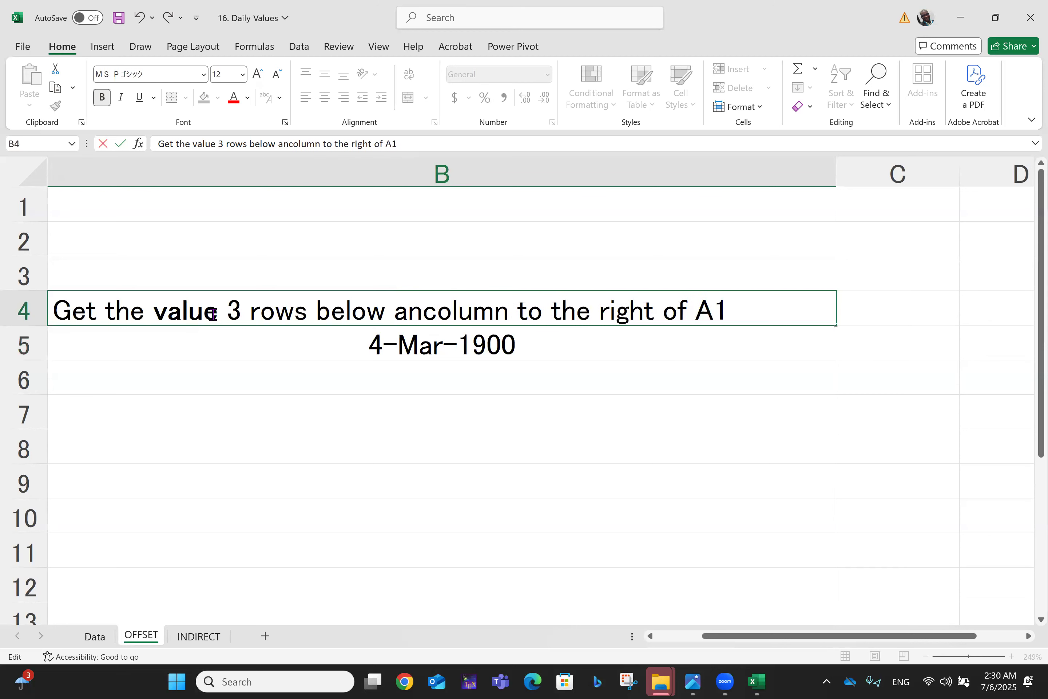
type("& 1")
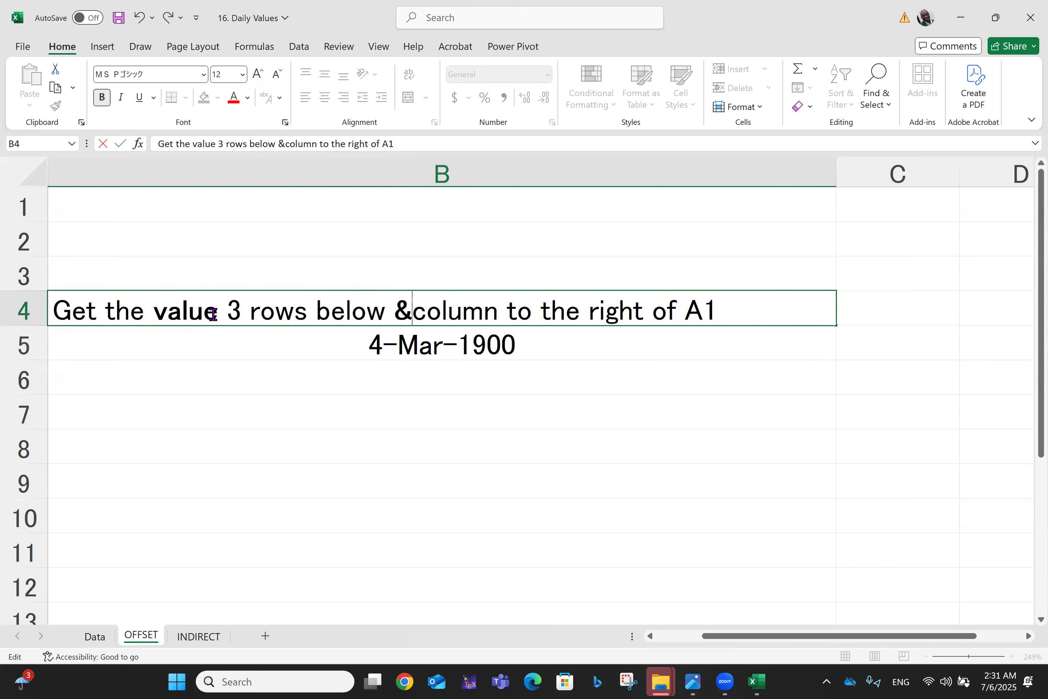
key("BackSpace")
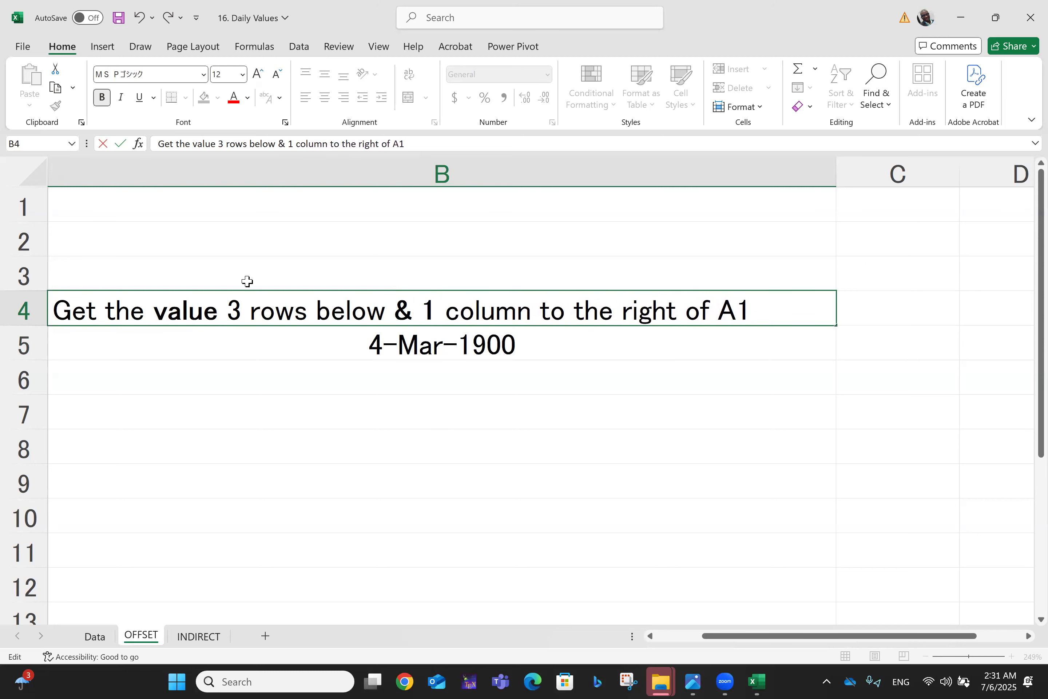
Step: Check the B4 heading against the Data sheet by moving from A1 three rows down and one column right
left_click(93, 640)
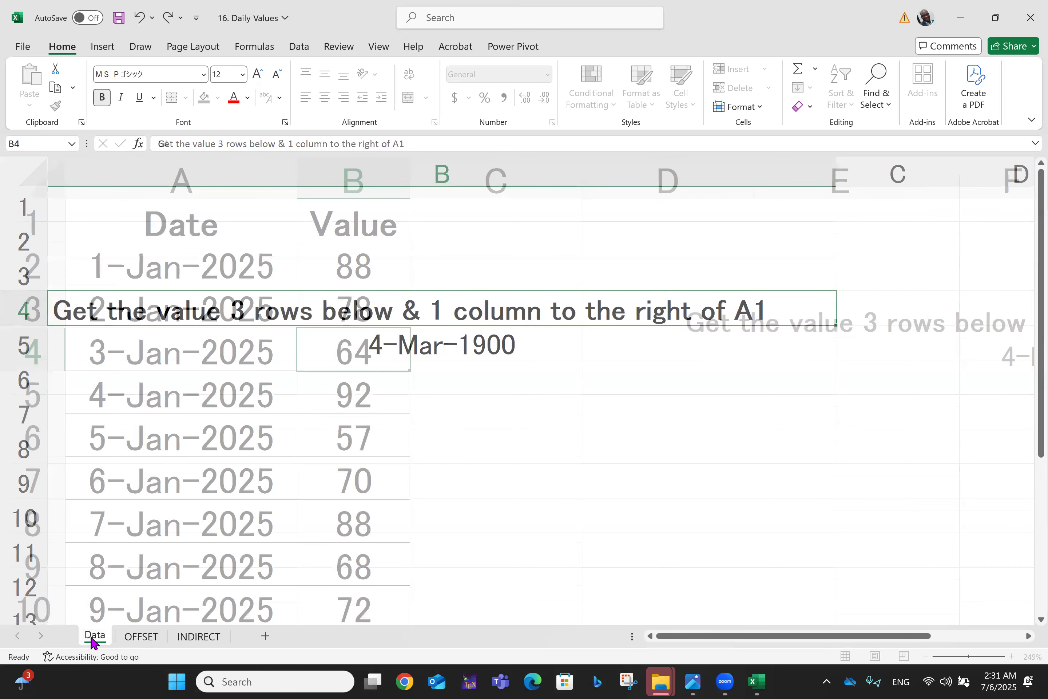
left_click(186, 230)
key("Down")
key("Down")
key("Down")
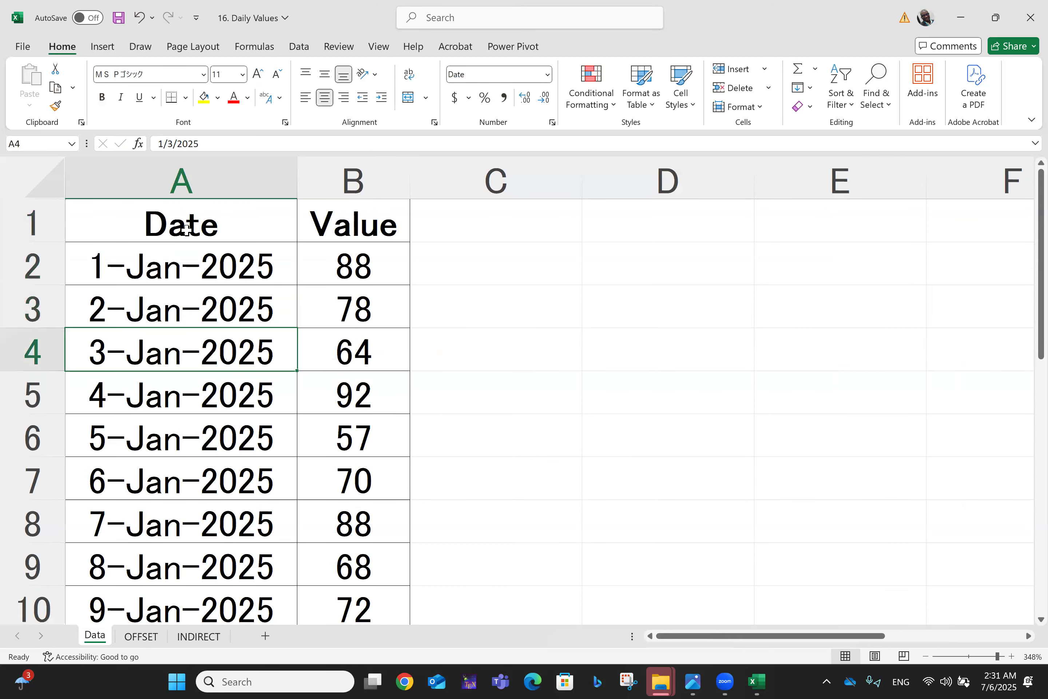
key("Right")
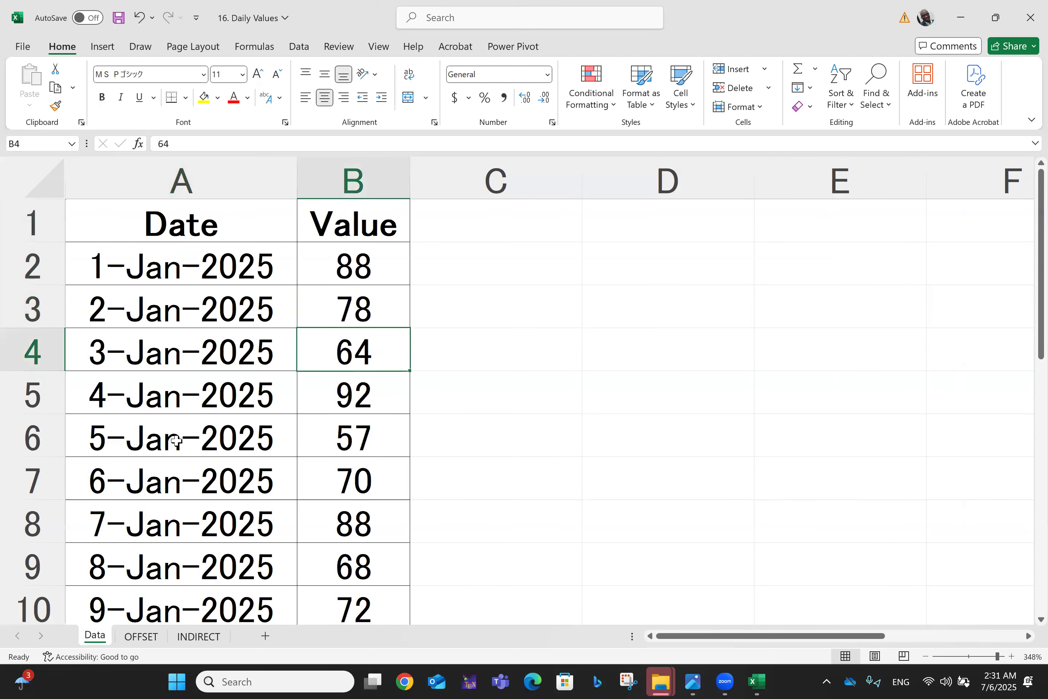
Step: On the OFFSET sheet, change the formula in B5 to =OFFSET(Data!B1, 3, 1) so that it starts from B1
left_click(140, 636)
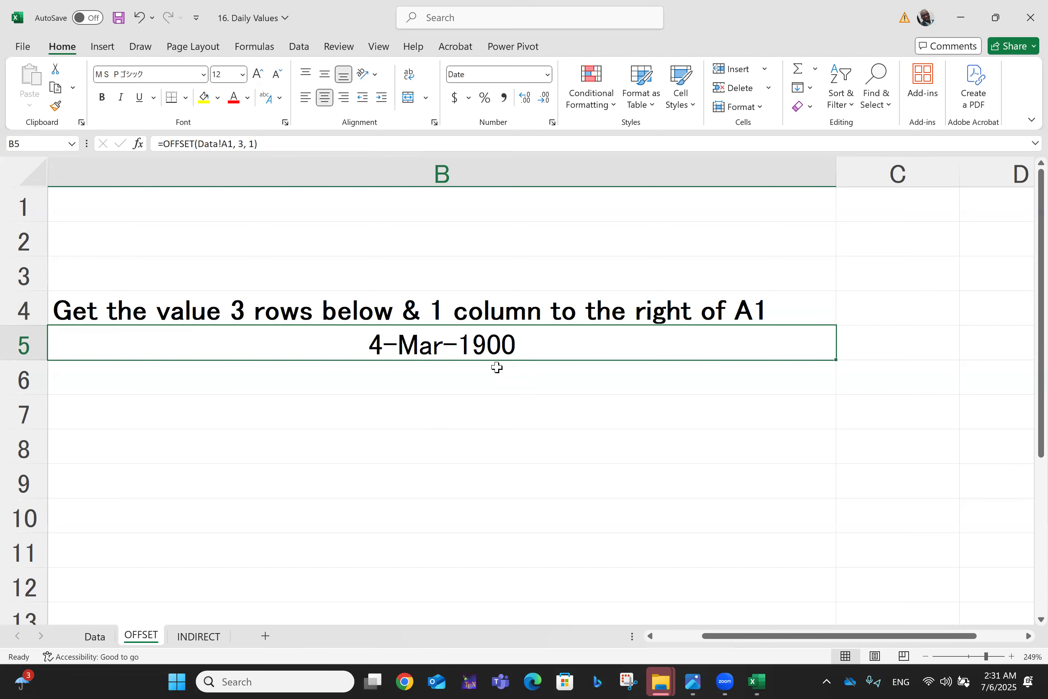
scroll(496, 368, "left", 3)
scroll(497, 367, "left", 5)
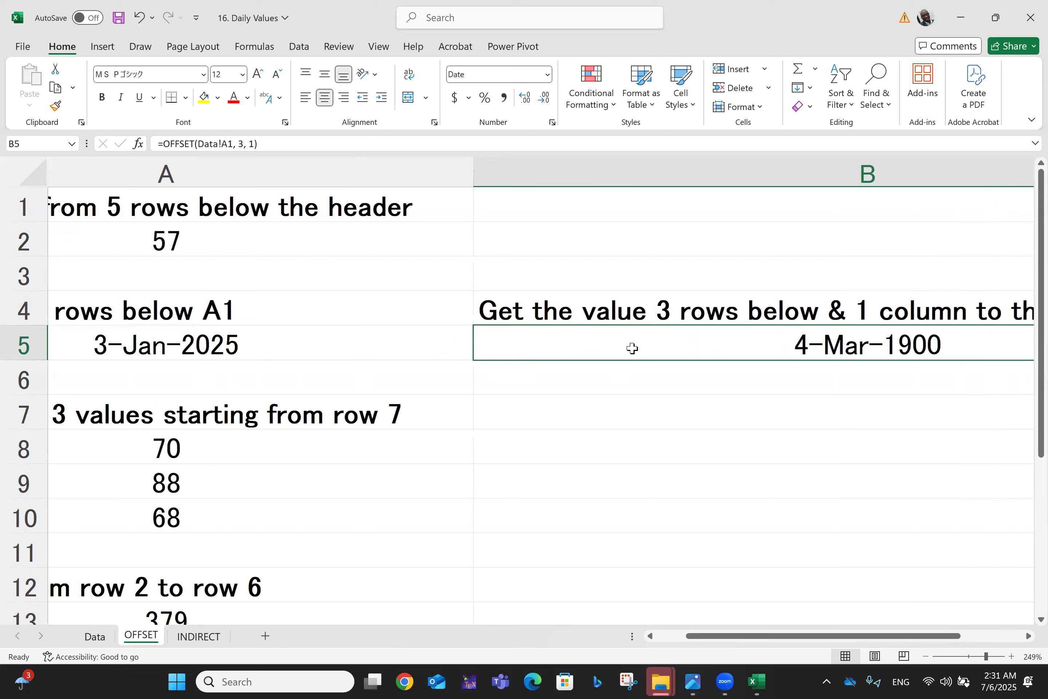
double_click(721, 338)
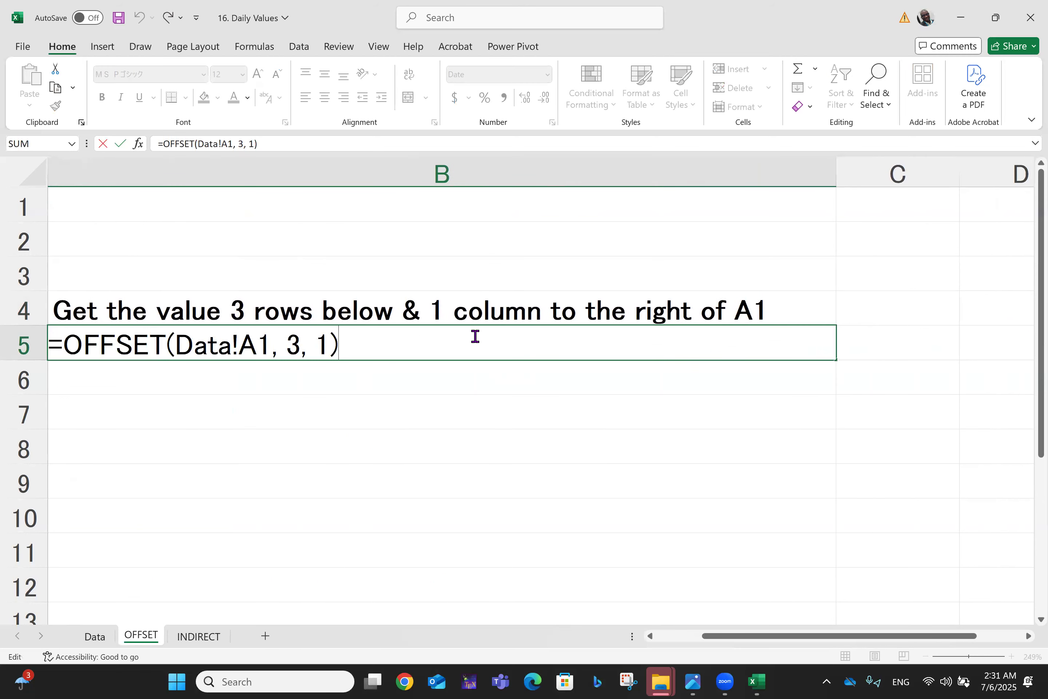
left_click(244, 349)
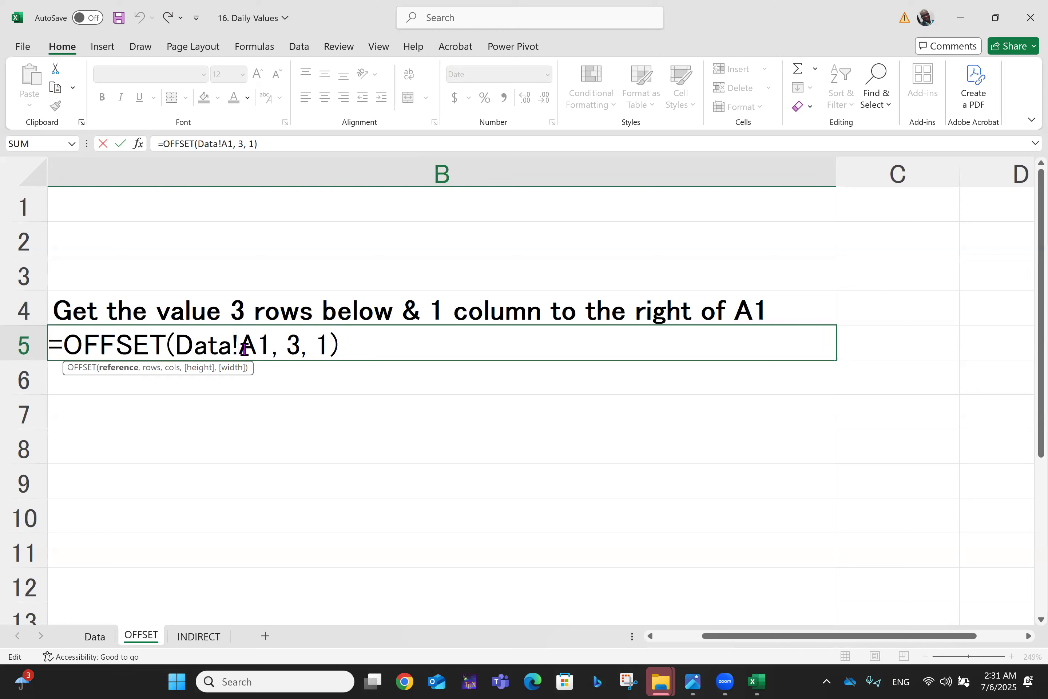
key("shift+Right")
type("B")
key("Return")
left_click(244, 349)
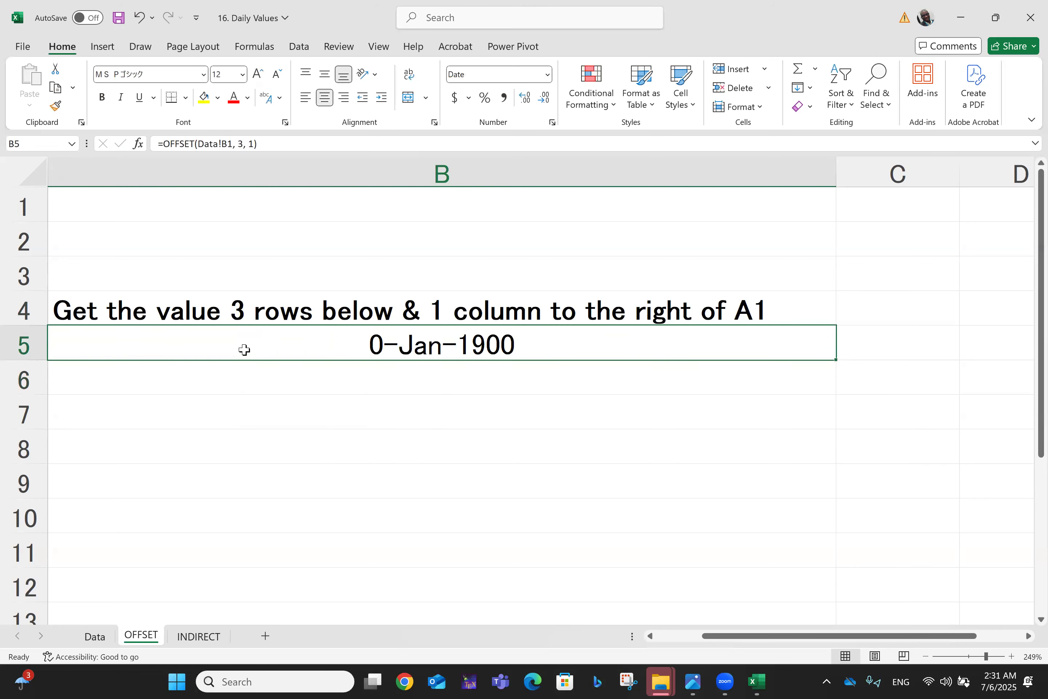
Step: Clear the extra example's heading and formula from B4:B5 on the OFFSET sheet
key("Left")
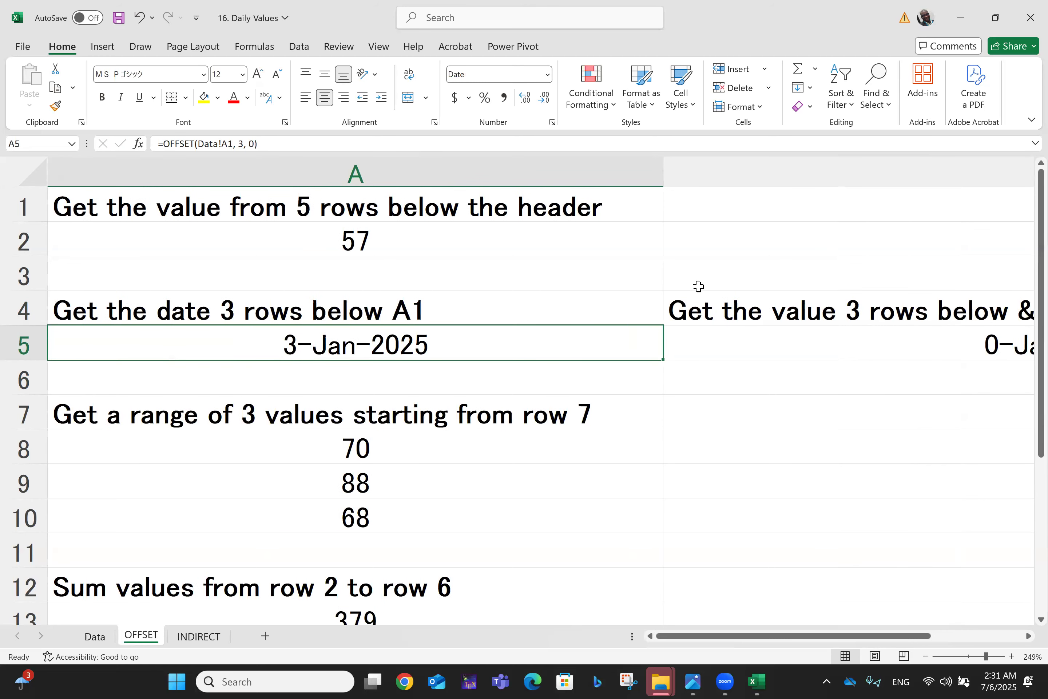
left_click(739, 311)
key("shift+Down")
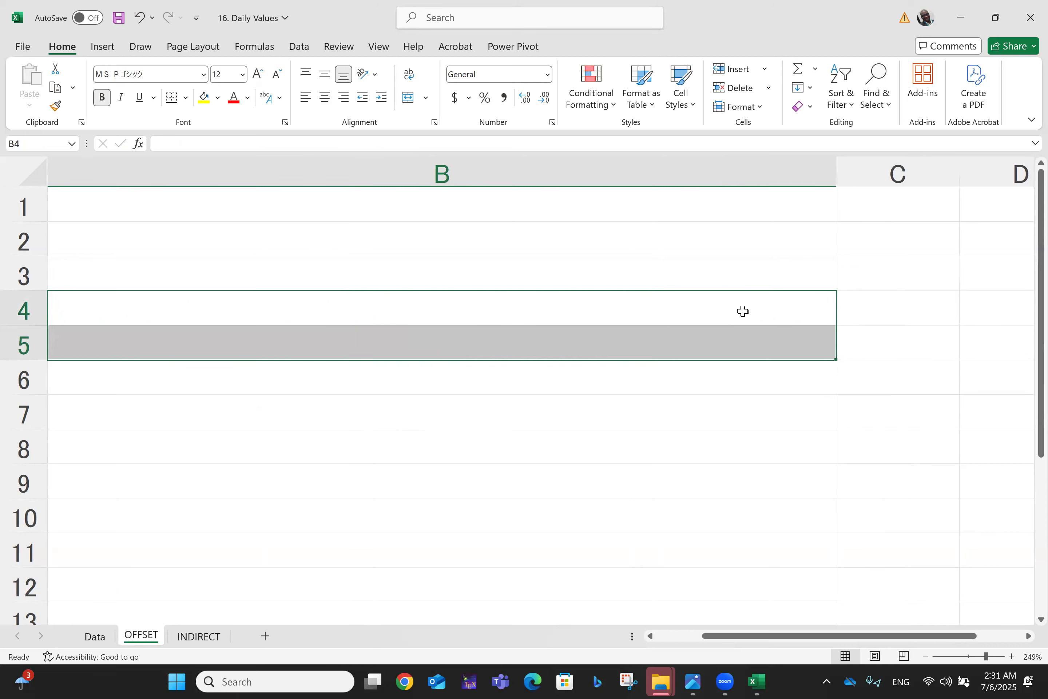
key("Left")
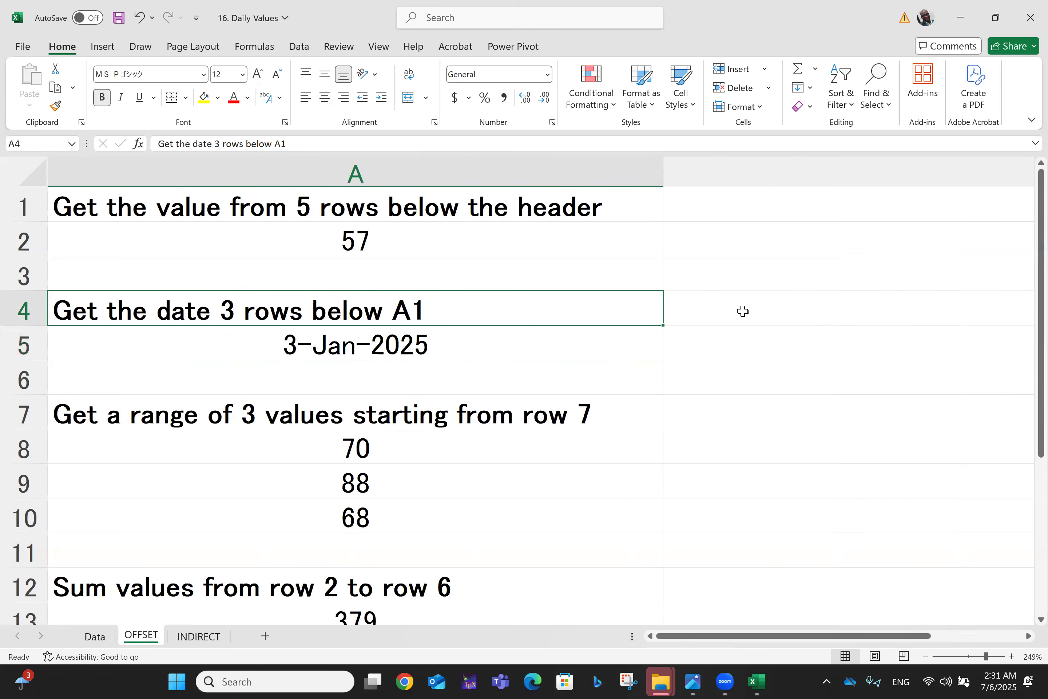
Step: Open the OFFSET formula in A8, below the heading about a range of 3 values, to examine its height and width arguments
key("Down")
key("Down")
key("Down")
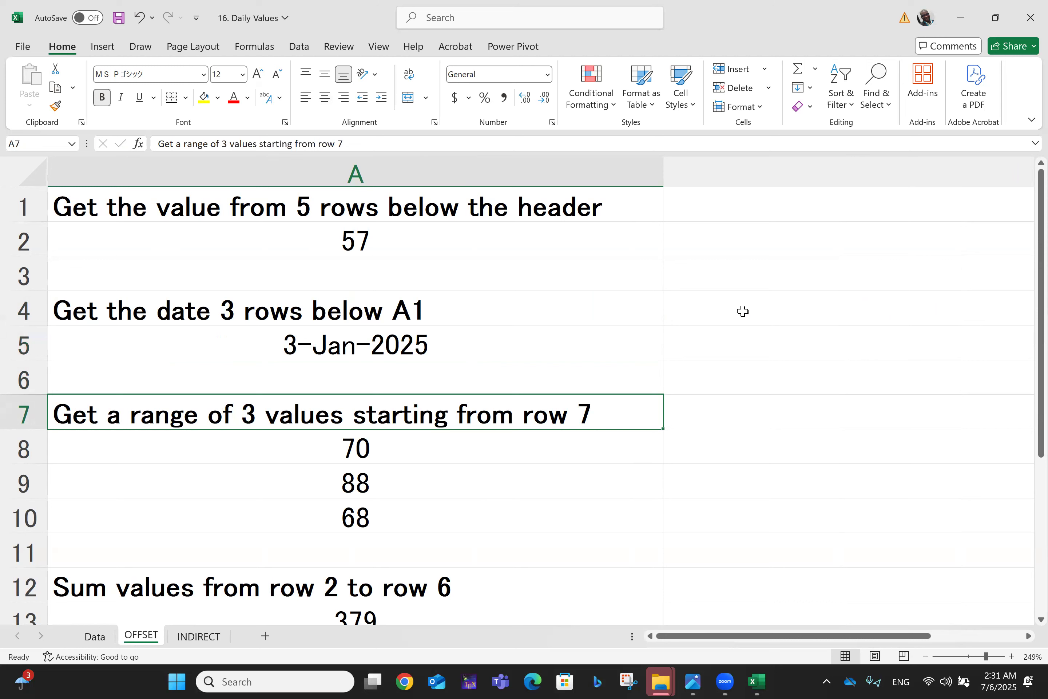
double_click(373, 446)
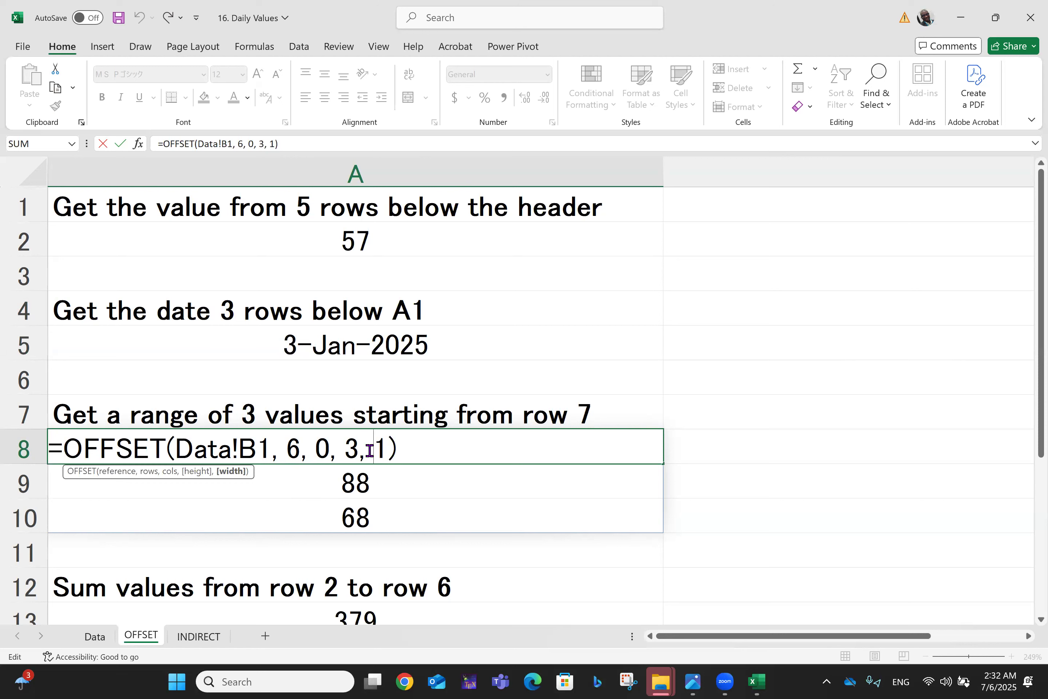
Step: Try to trace the A8 formula's starting cell on the Data sheet while its formula is still being edited
left_click(96, 637)
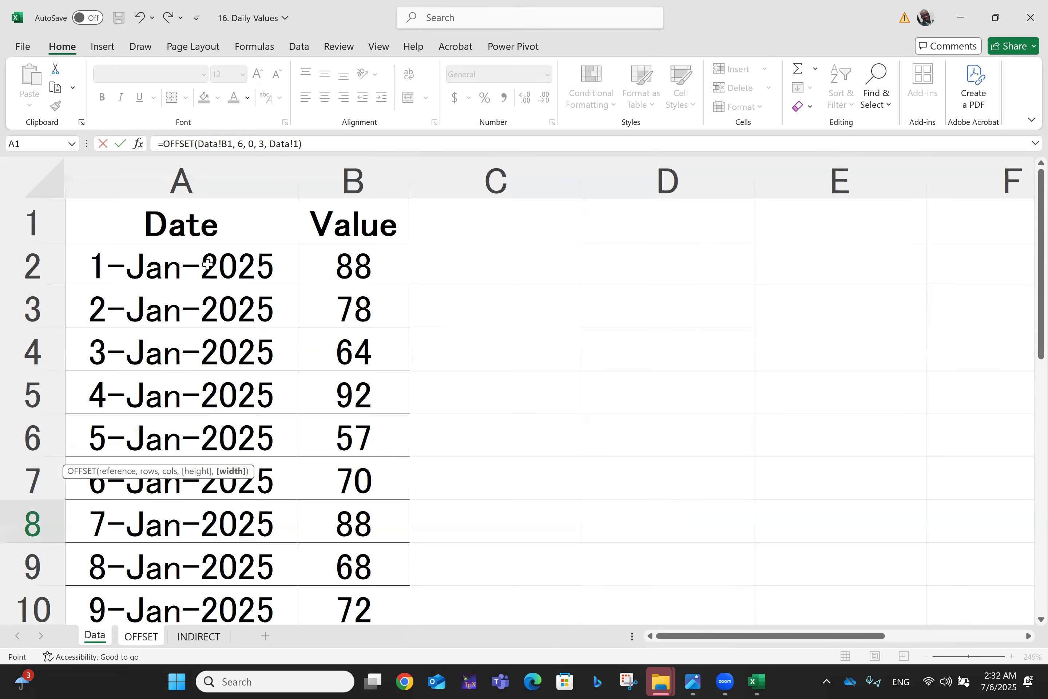
left_click(152, 636)
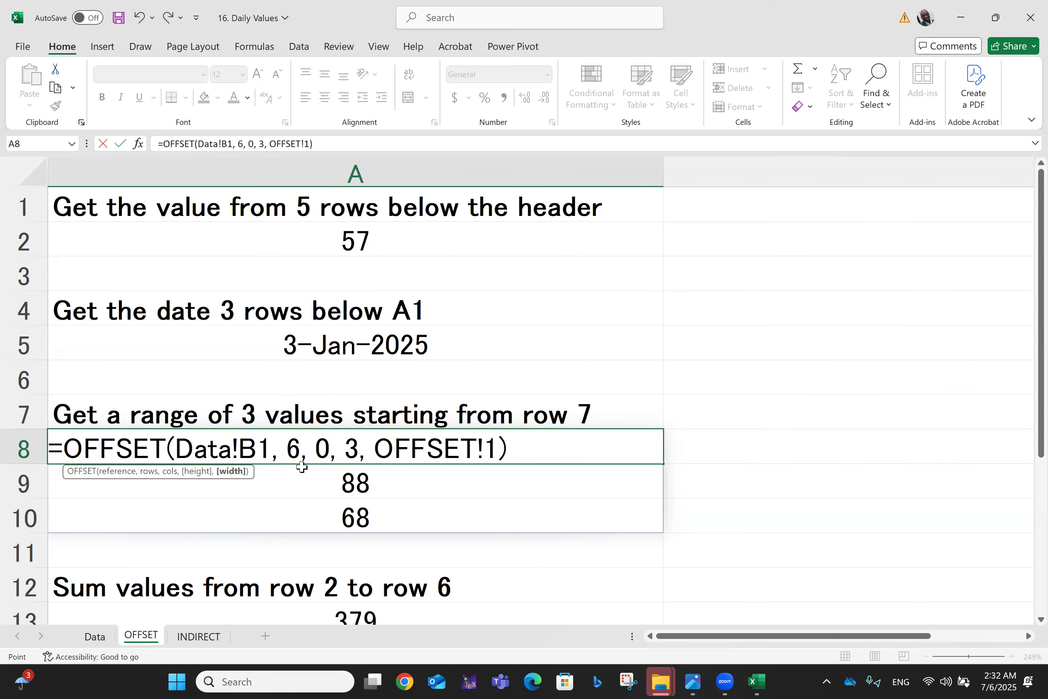
left_click(96, 636)
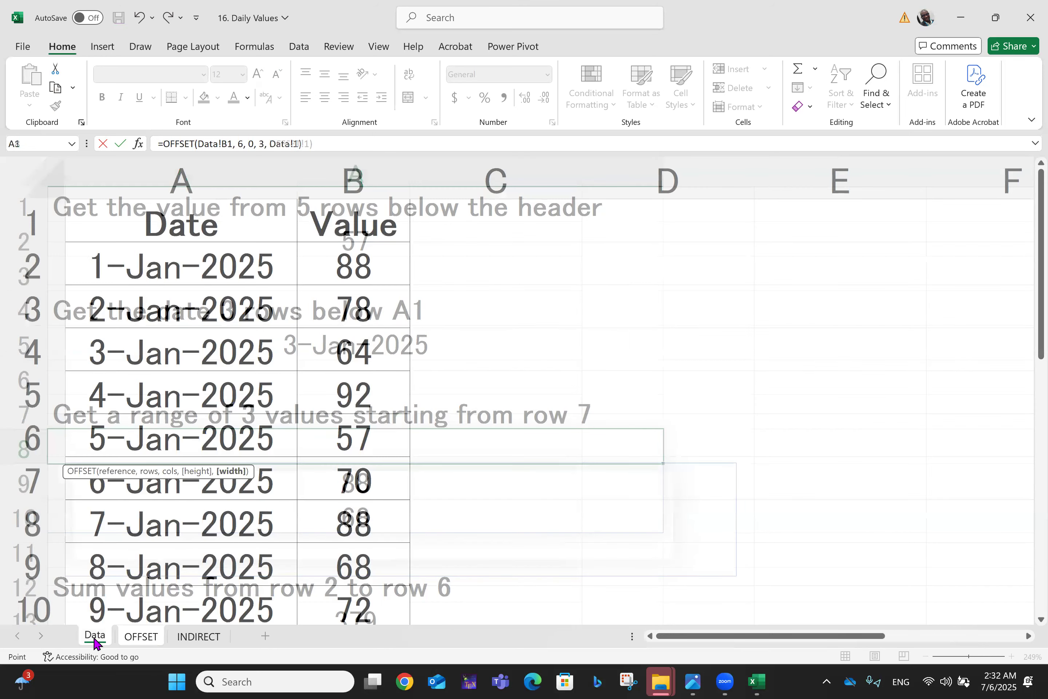
left_click(341, 265)
key("Down")
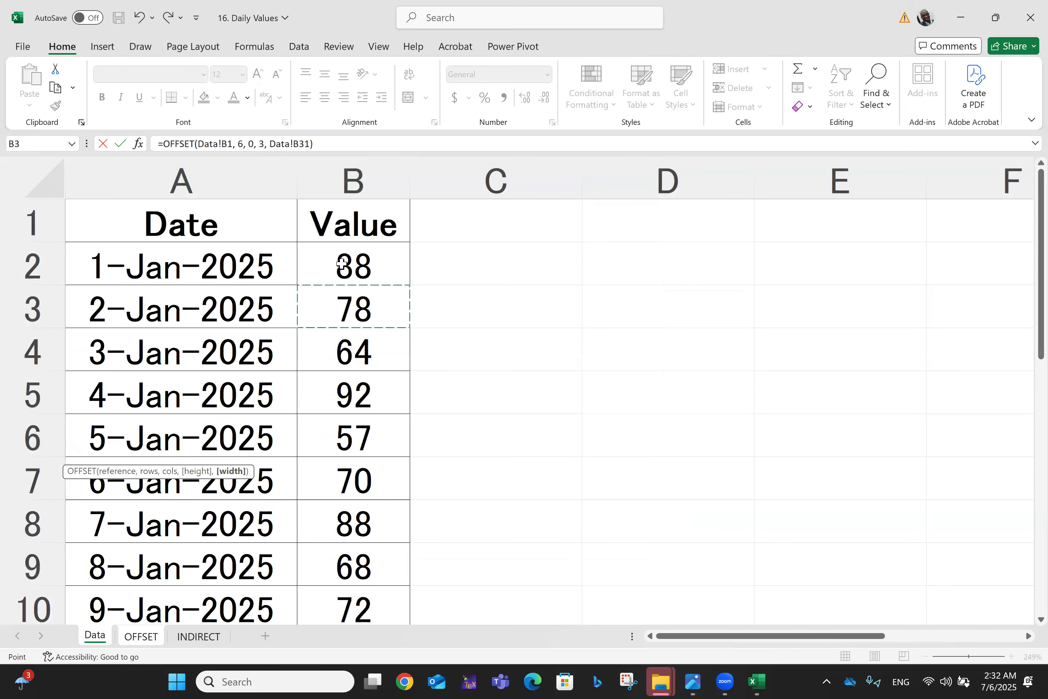
left_click(627, 326)
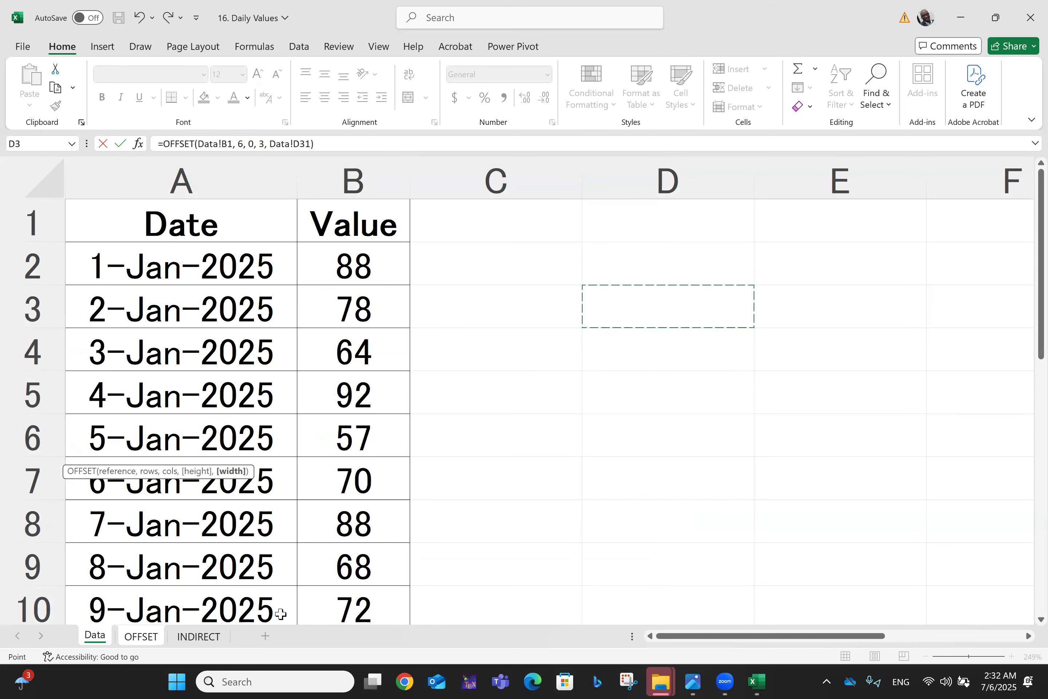
left_click(140, 636)
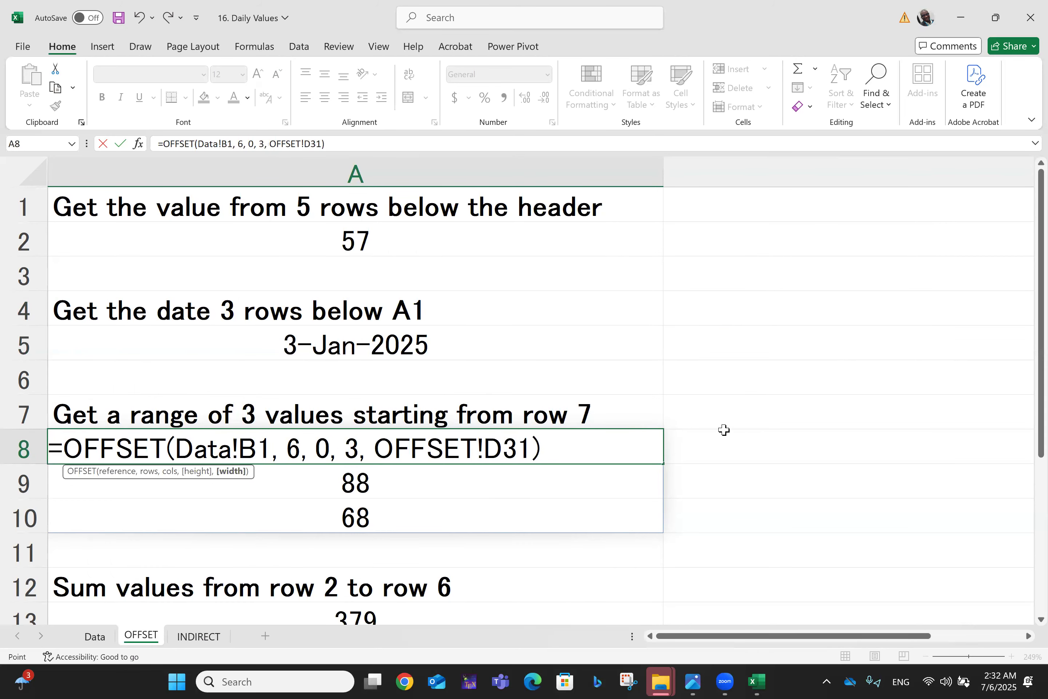
Step: Delete the stray OFFSET sheet reference from the width argument of the A8 formula
left_click(803, 372)
left_click(798, 291)
key("ctrl+z")
left_click(686, 279)
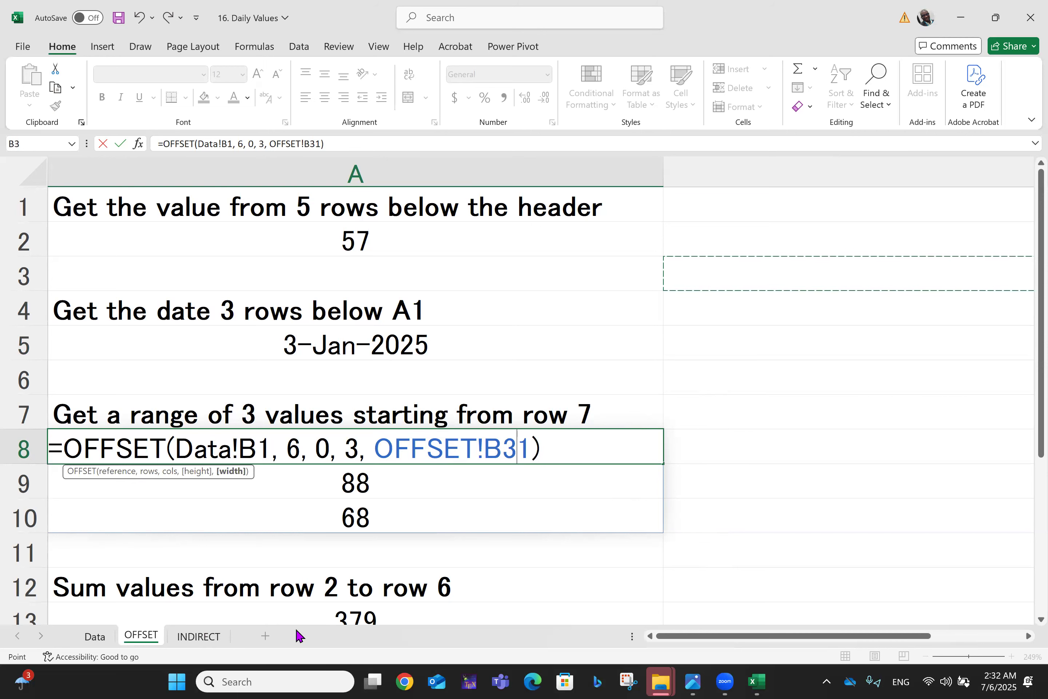
key("BackSpace")
key("BackSpace")
key("BackSpace")
key("BackSpace")
key("BackSpace")
key("BackSpace")
key("BackSpace")
key("BackSpace")
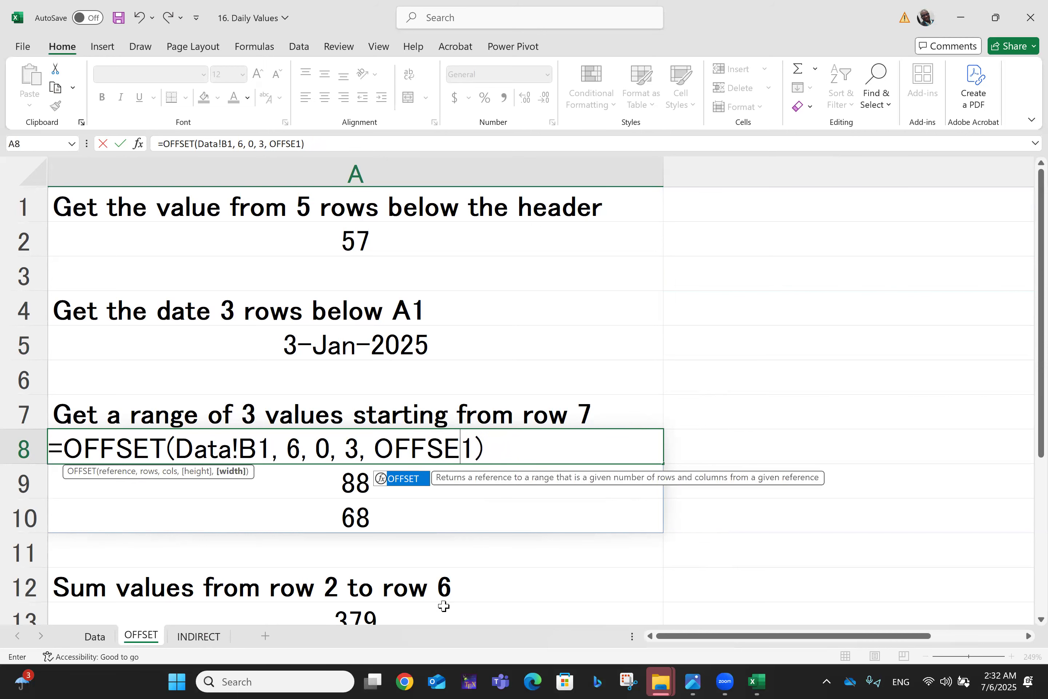
key("BackSpace")
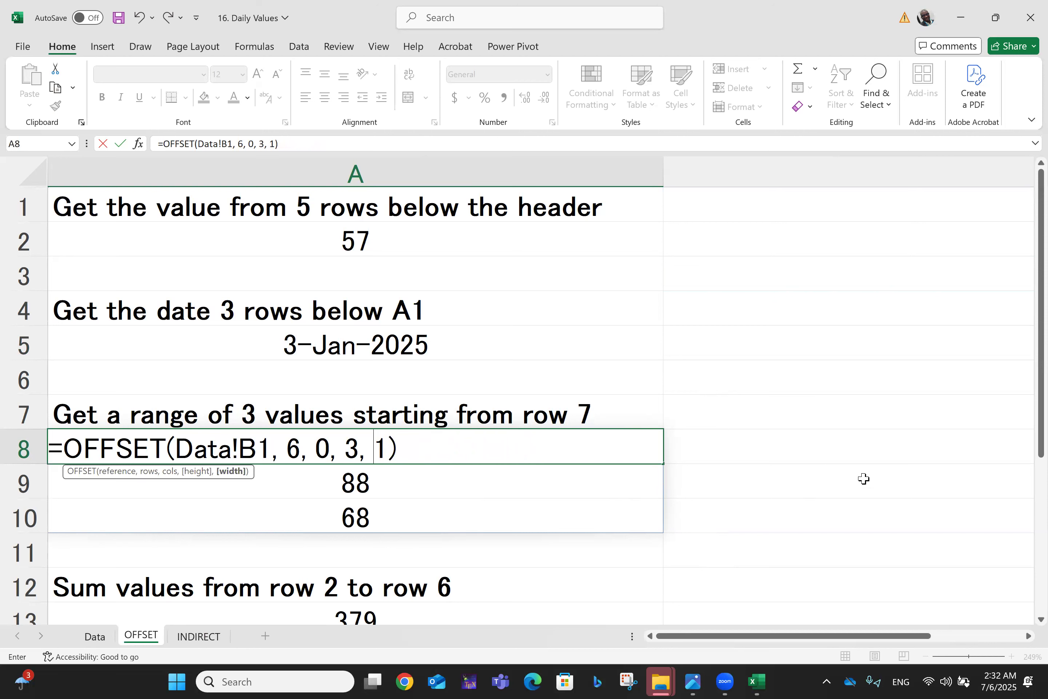
Step: Remove the stray B7 reference from the A8 formula and enter it as =OFFSET(Data!B1, 6, 0, 3, 1)
left_click(842, 421)
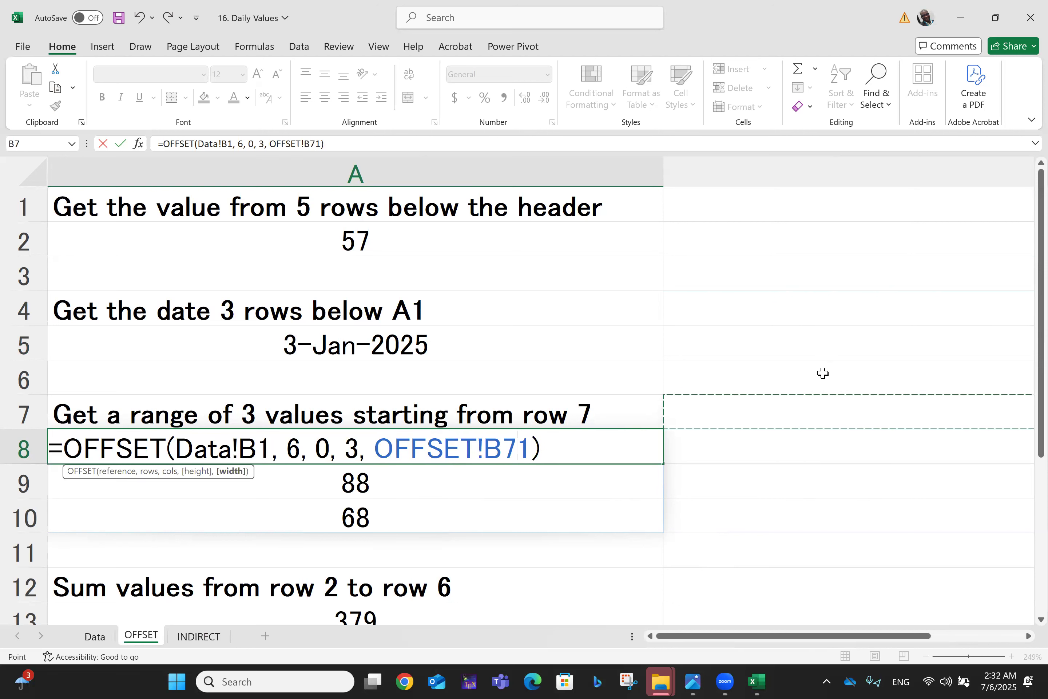
key("BackSpace")
key("BackSpace")
key("BackSpace")
key("BackSpace")
key("BackSpace")
key("BackSpace")
key("BackSpace")
key("BackSpace")
key("BackSpace")
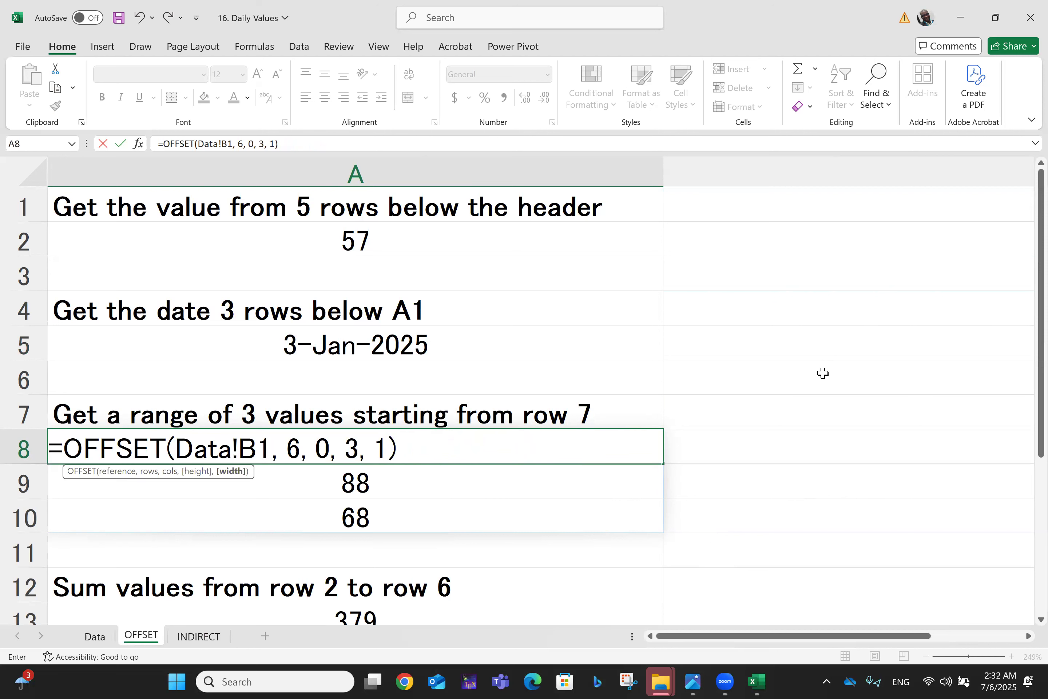
key("Return")
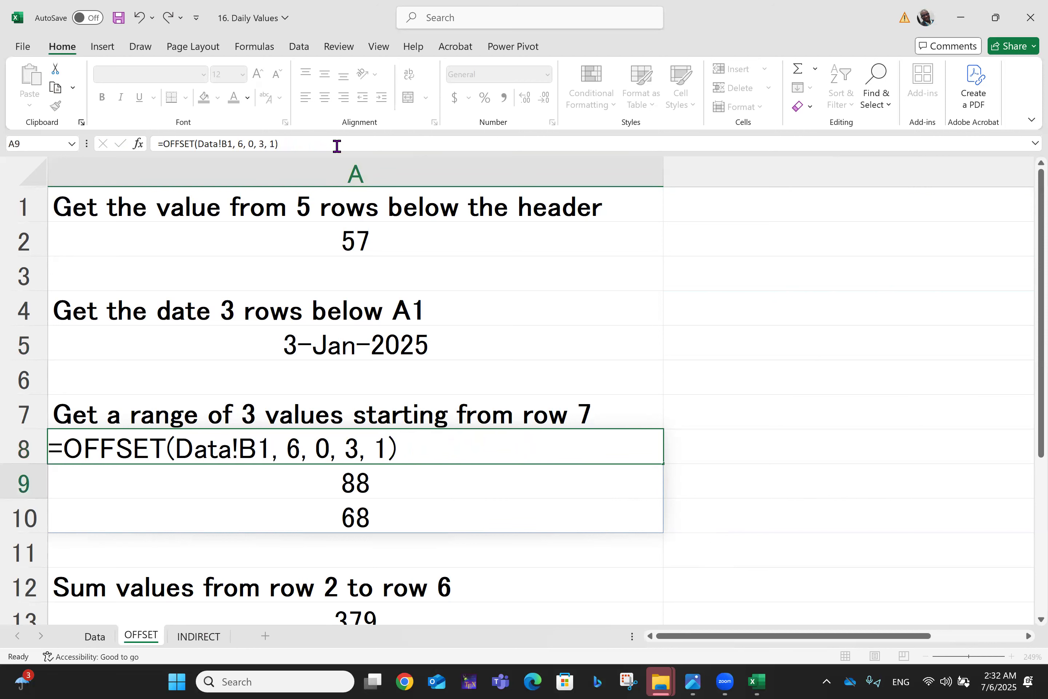
key("Up")
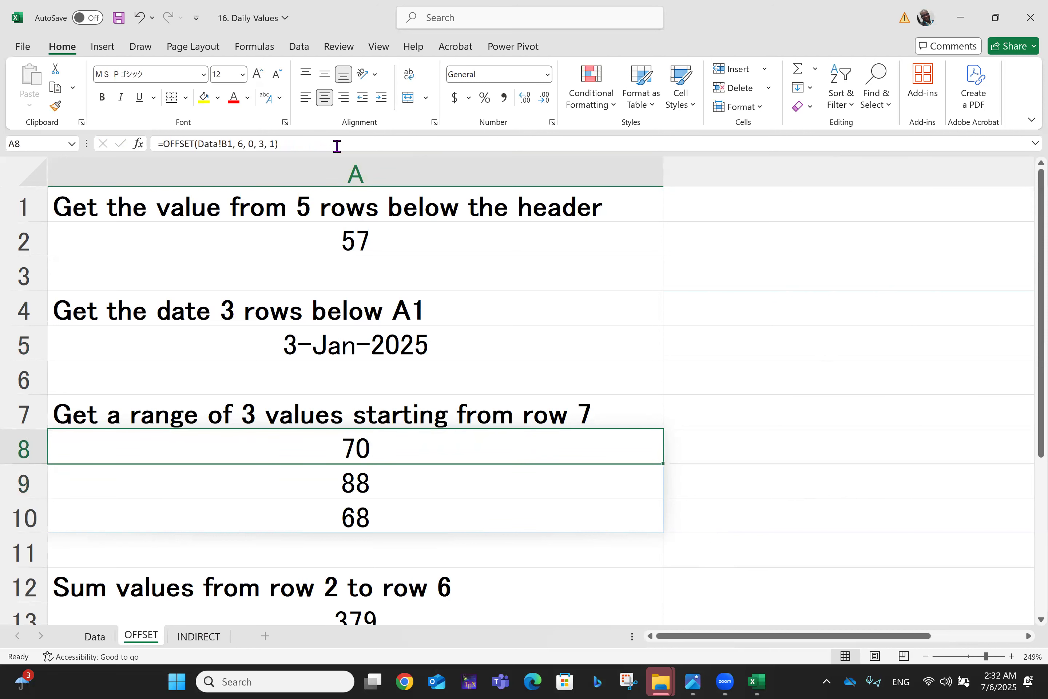
Step: Trace the A8 formula's six-row offset down the Value column of the Data sheet and return to the OFFSET sheet
left_click(99, 642)
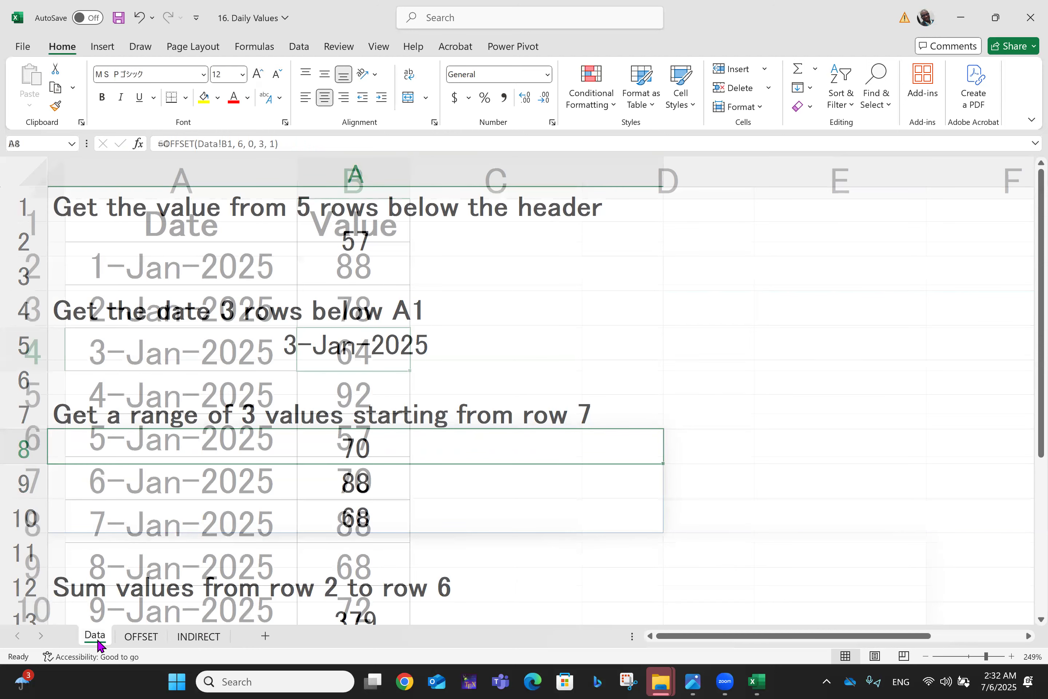
left_click(378, 259)
key("Down")
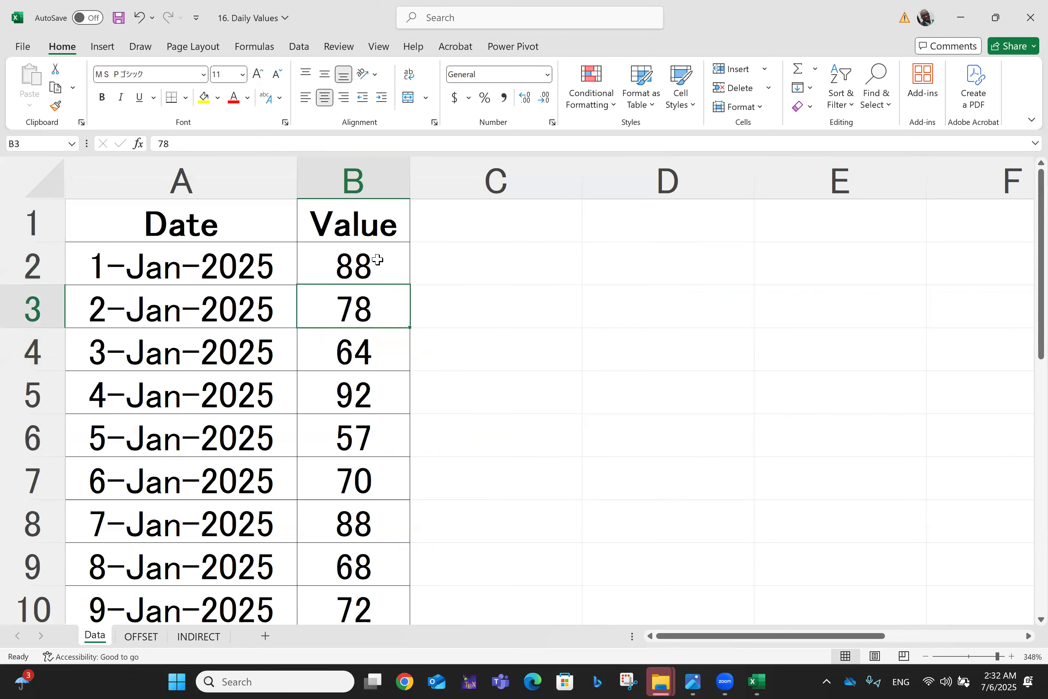
key("Down")
key("Down")
key("Down")
key("Down")
key("Down")
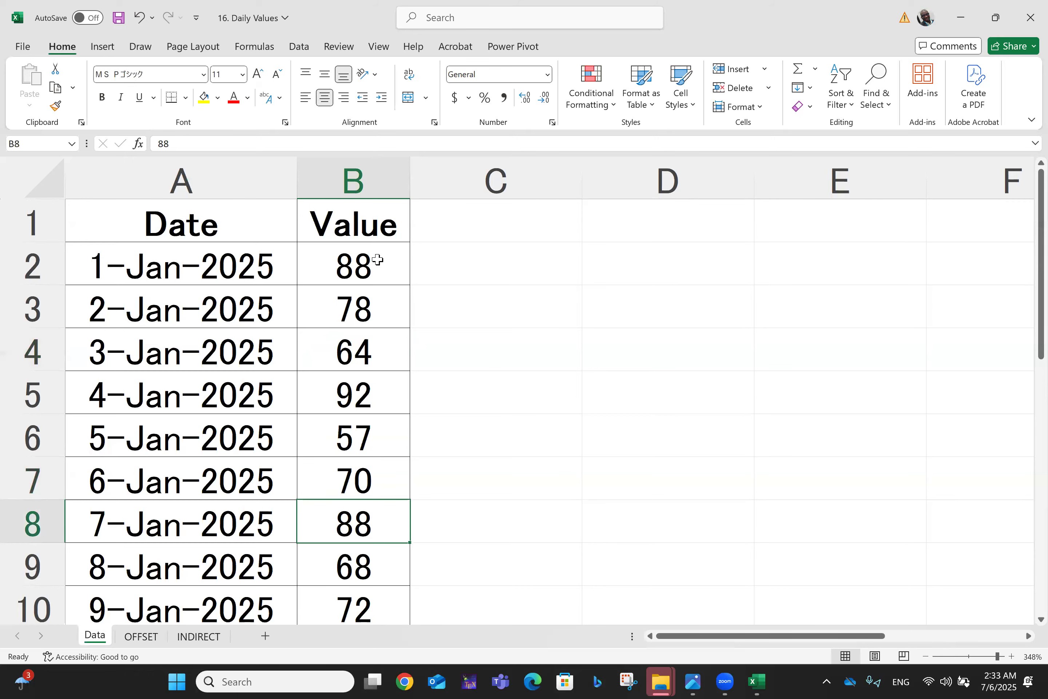
scroll(378, 260, "down", 1)
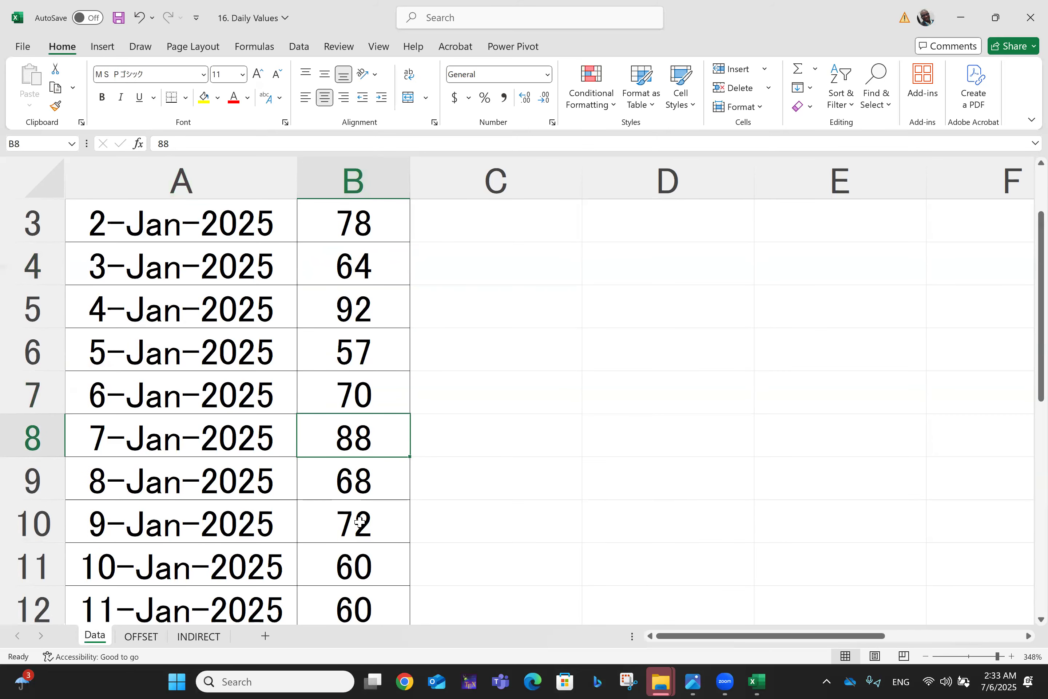
left_click(144, 643)
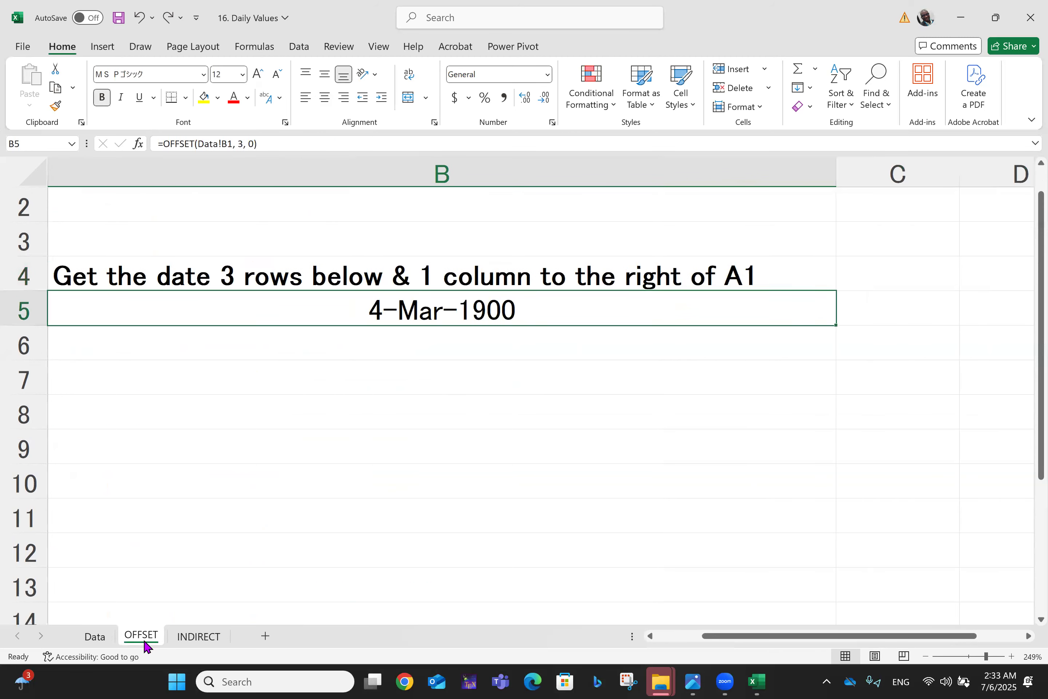
Step: Undo the column B example for the date one column to the right of A1 and select the range example heading in A7
key("ctrl+c")
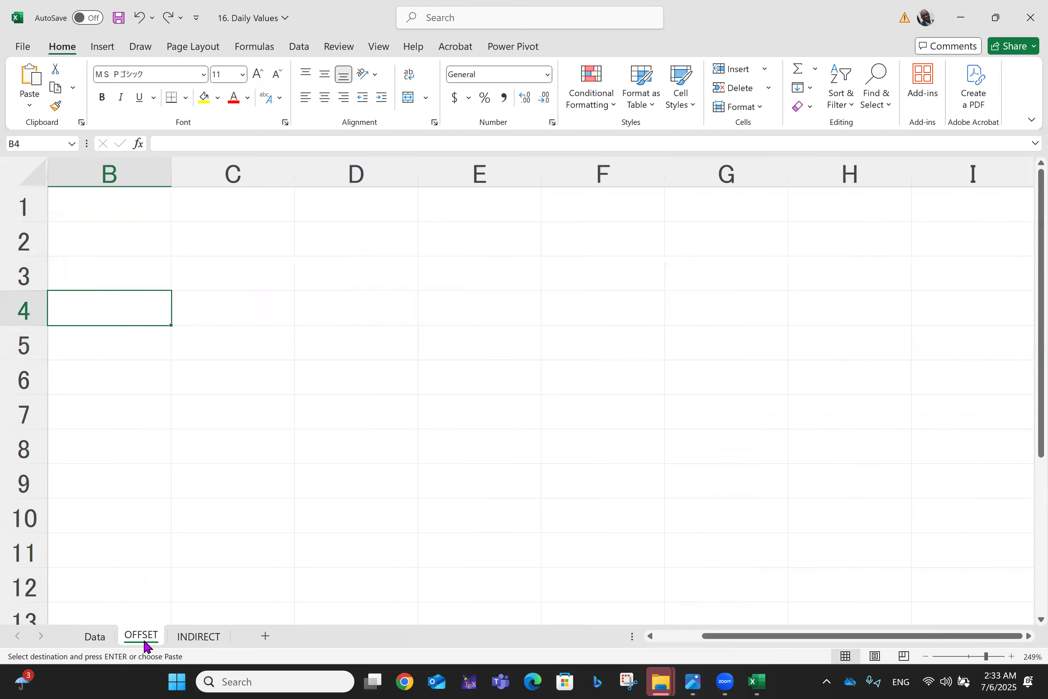
scroll(145, 643, "left", 5)
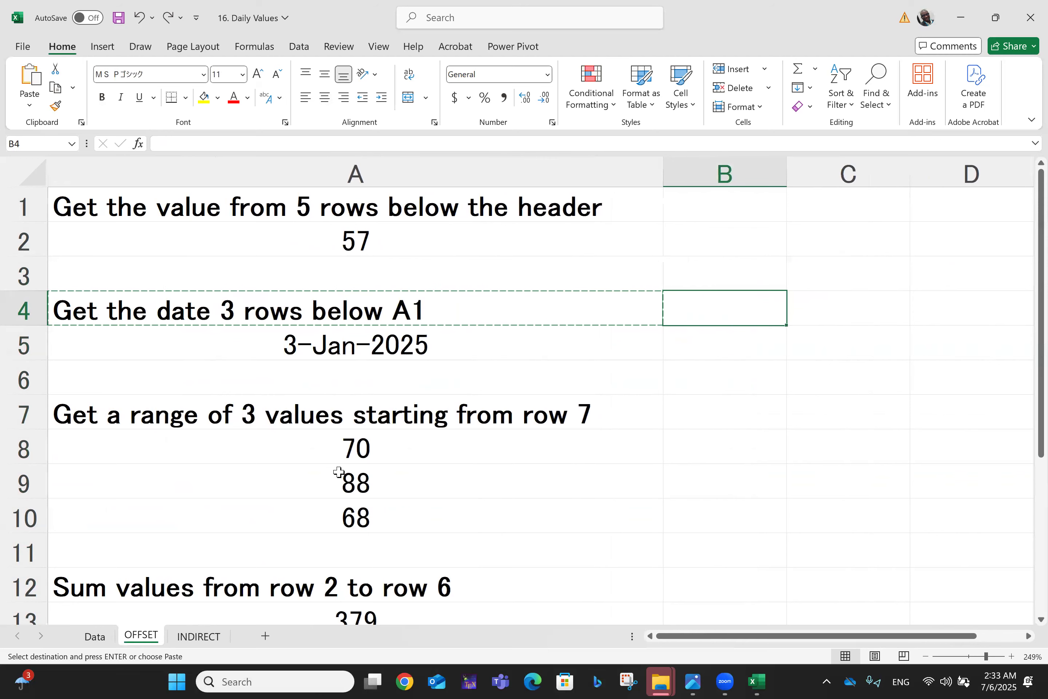
left_click(409, 420)
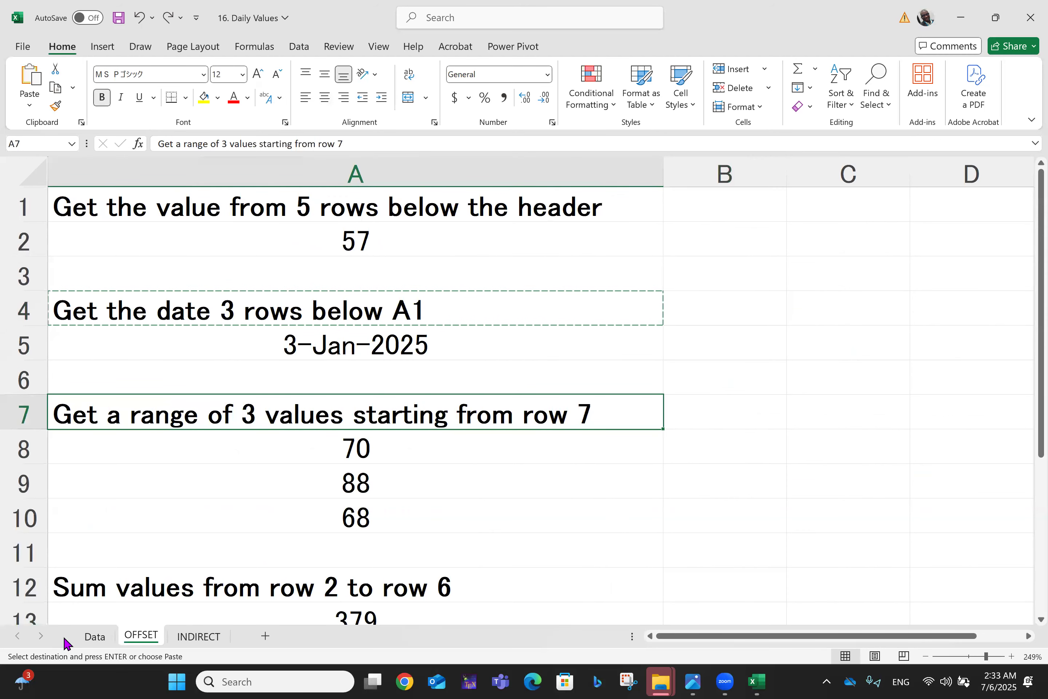
Step: Examine the Data sheet around row 7 and step down the Value column from B2
left_click(94, 636)
left_click(124, 398)
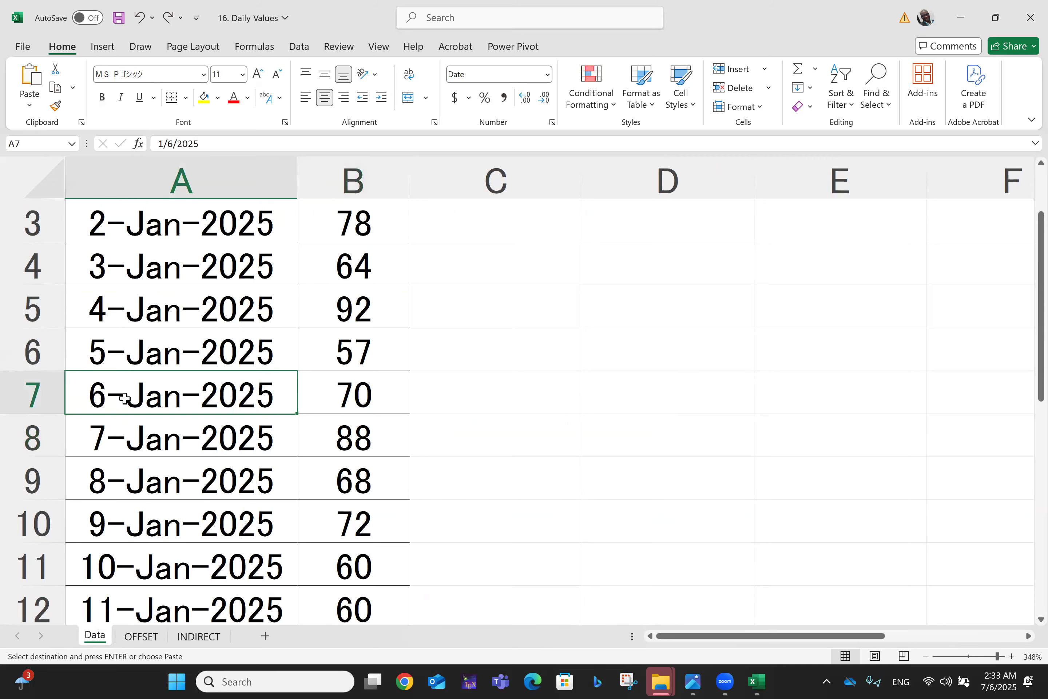
scroll(124, 398, "up", 1)
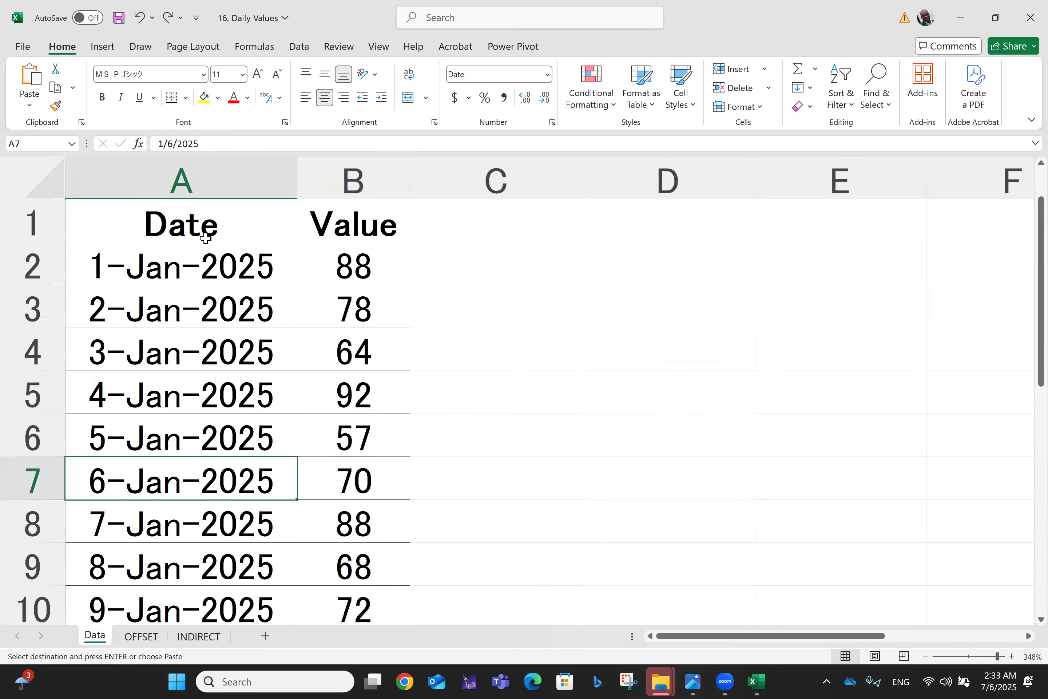
left_click(346, 268)
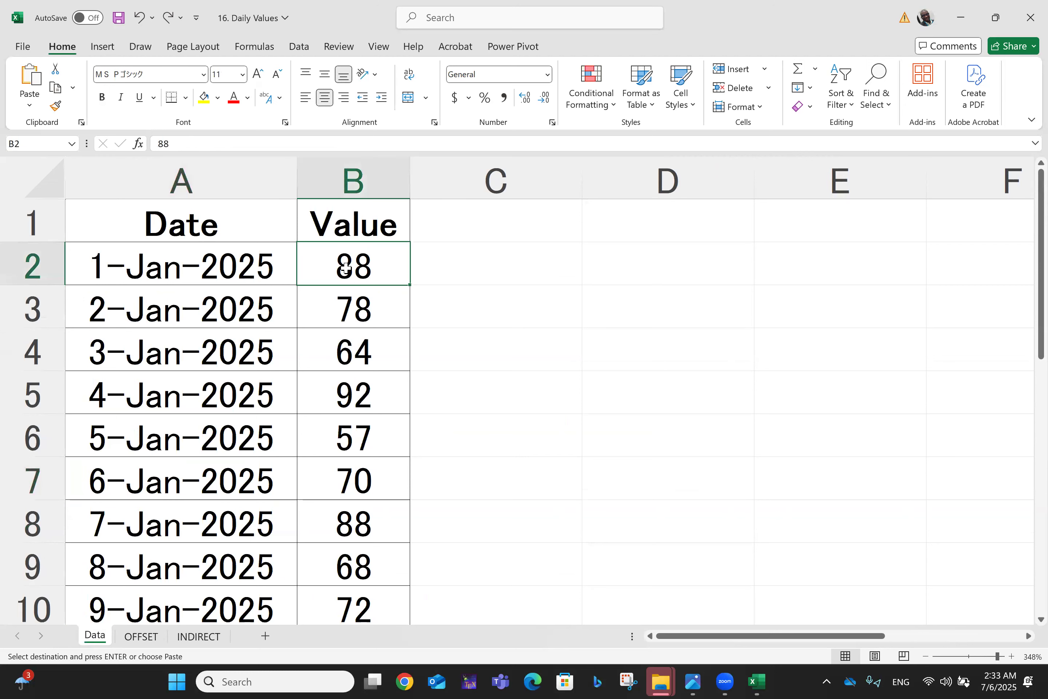
key("Down")
key("Down")
key("Down")
key("Down")
key("Down")
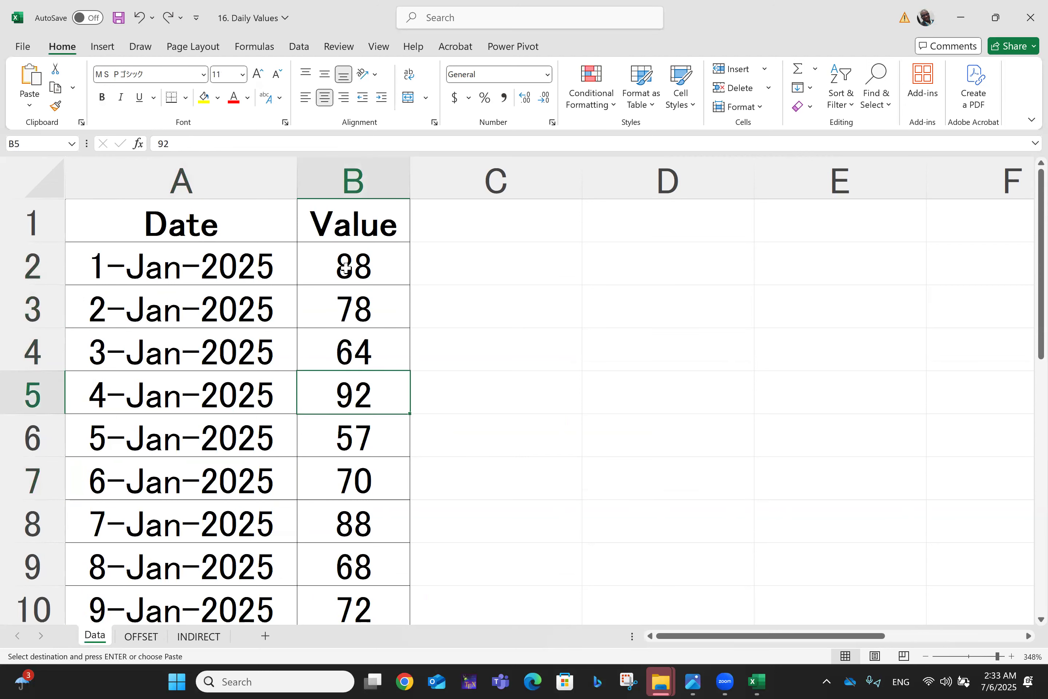
Step: Trace the A8 formula's offset six rows down from B1 on the Data sheet and through its three-row height to B9
left_click(354, 223)
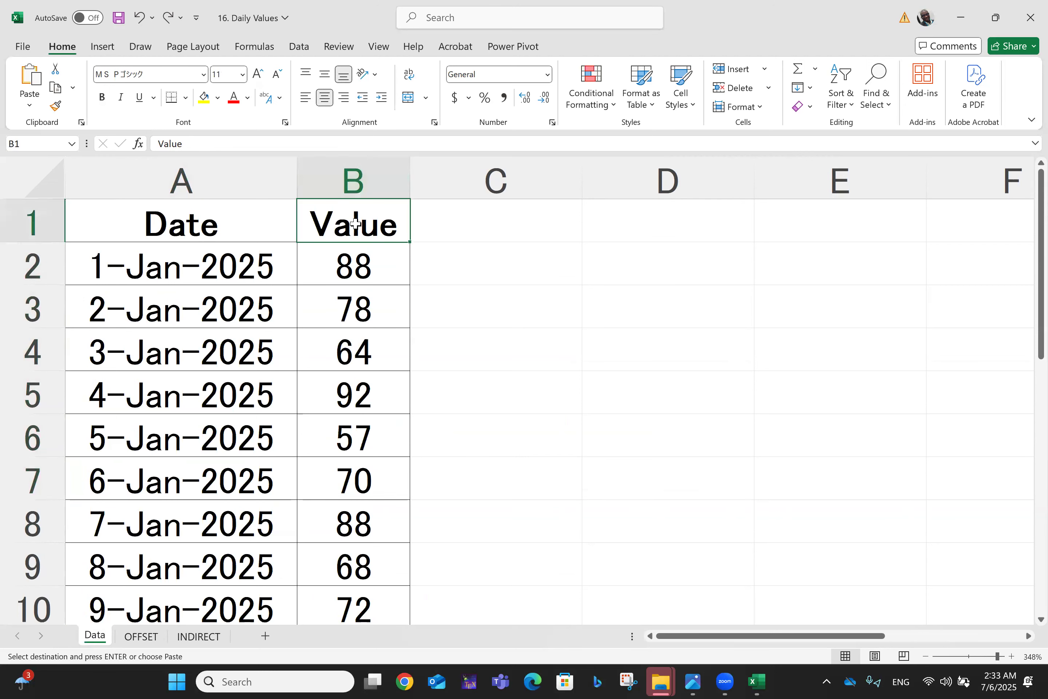
key("Down")
key("Down")
key("Down")
key("Down")
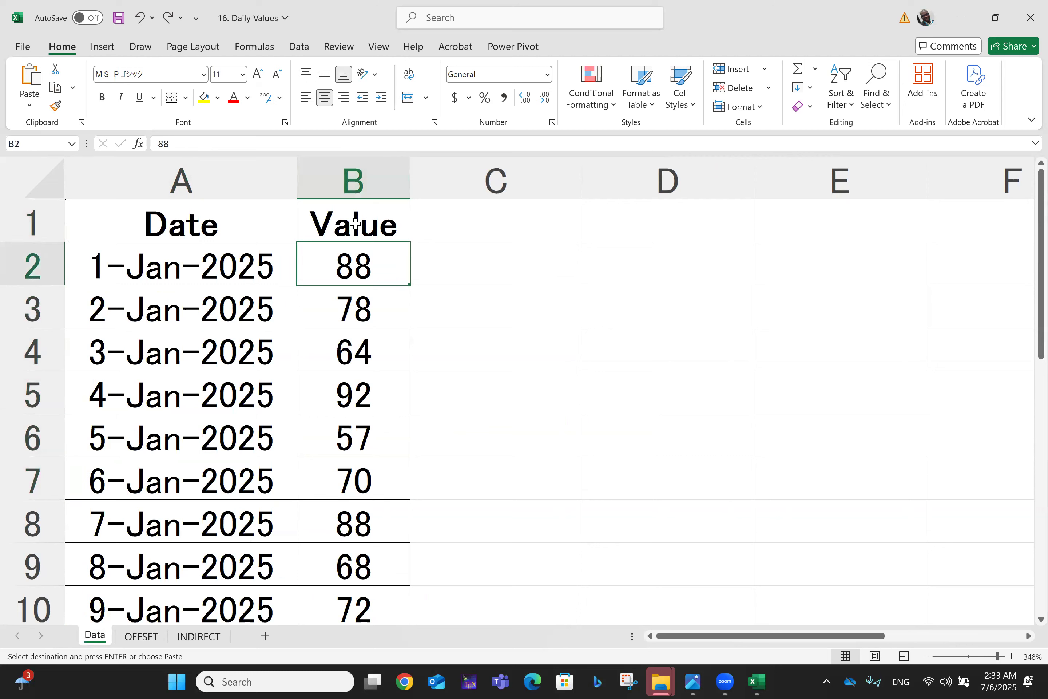
key("Down")
key("Down")
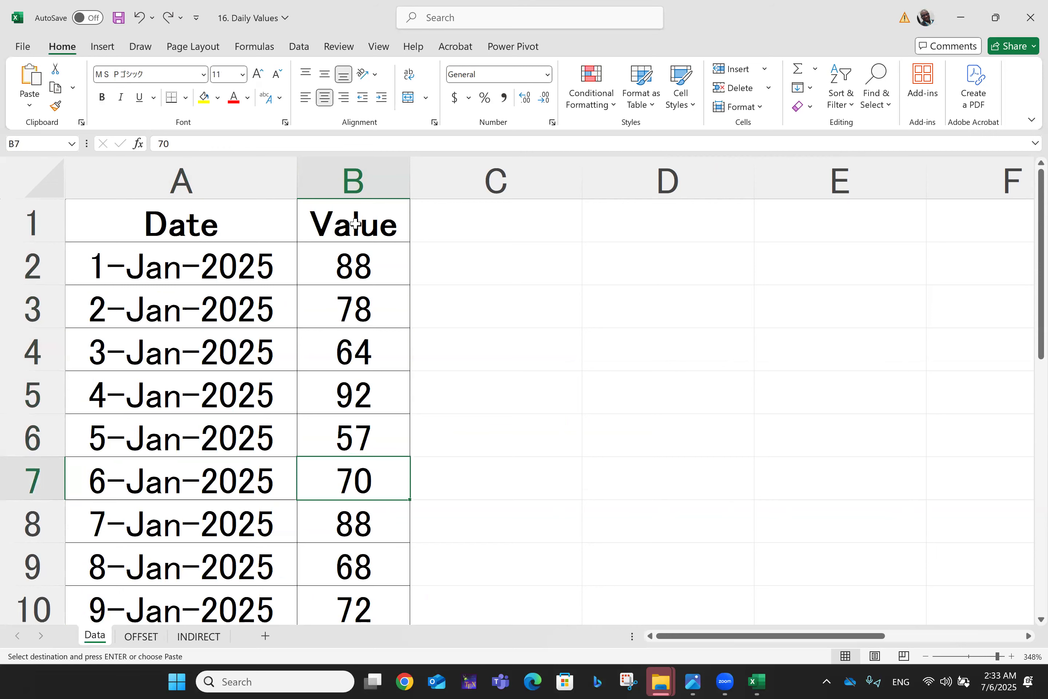
key("Down")
key("Down")
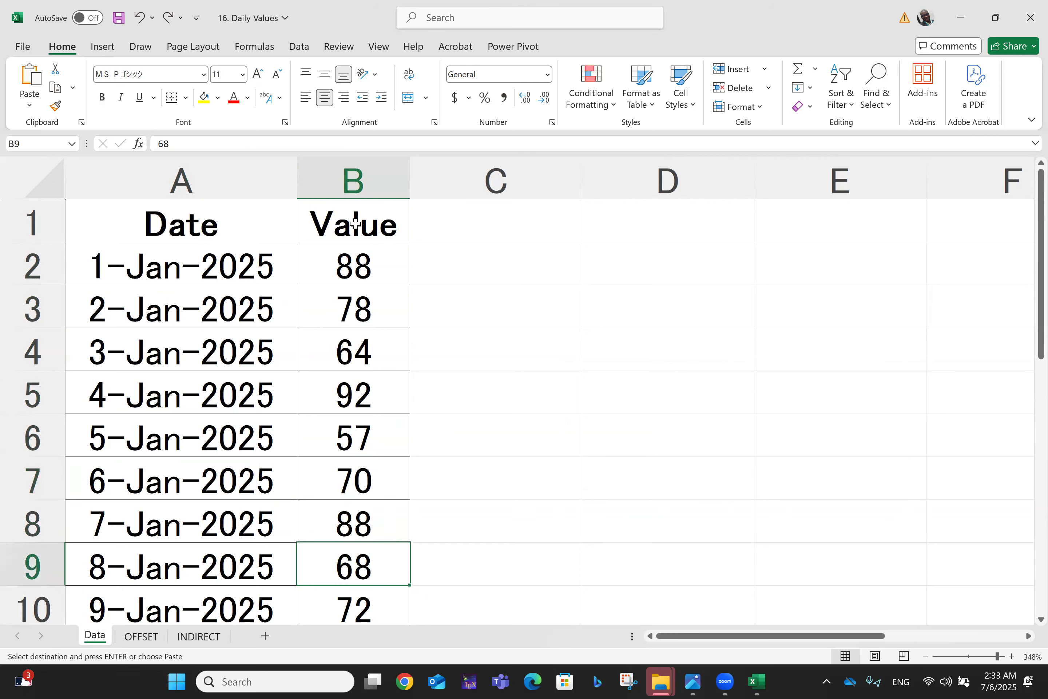
Step: Review the OFFSET arguments of the A8 formula on the OFFSET sheet and step through its results down to A10
left_click(144, 638)
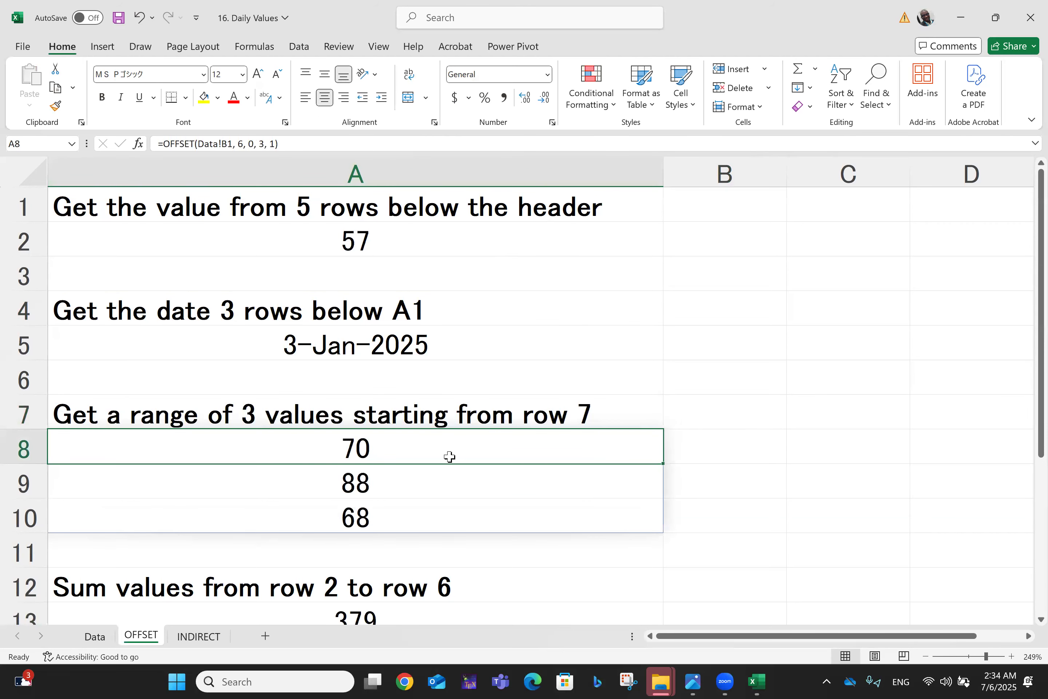
double_click(450, 457)
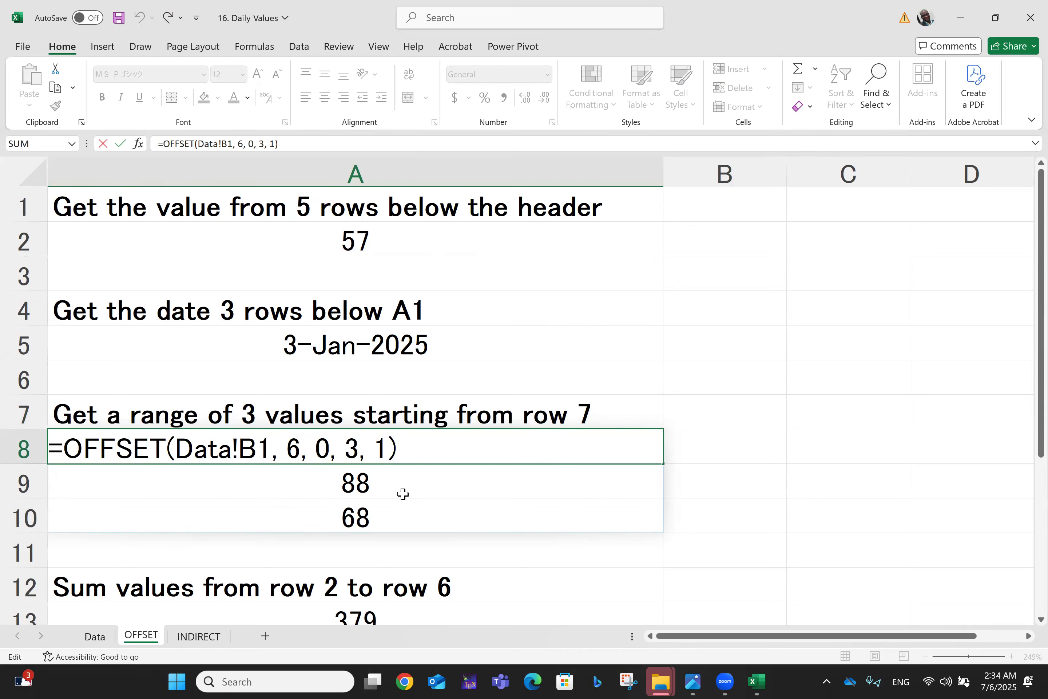
key("Return")
key("Up")
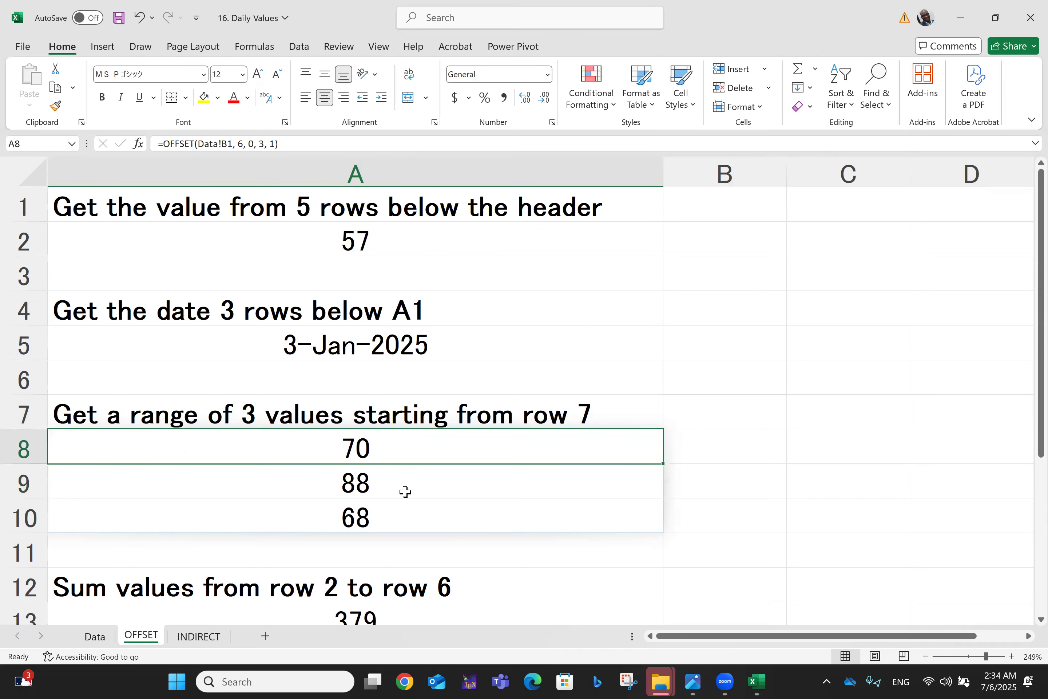
key("Down")
key("Down")
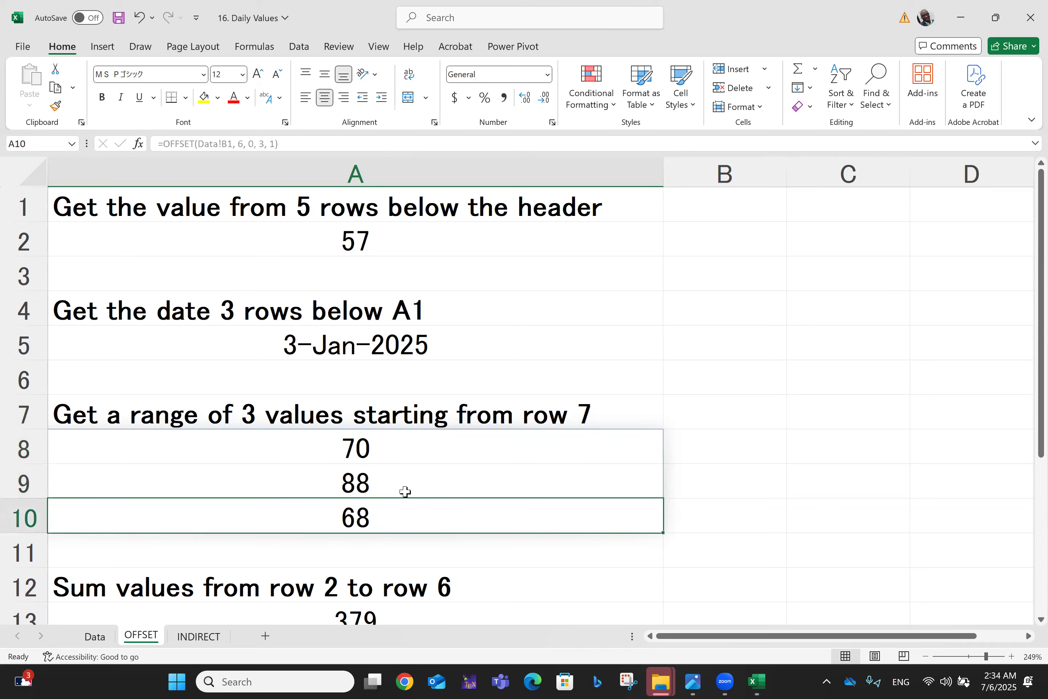
Step: Examine the SUM and OFFSET arguments of the A13 formula that sums values from row 2 to row 6
scroll(405, 491, "down", 3)
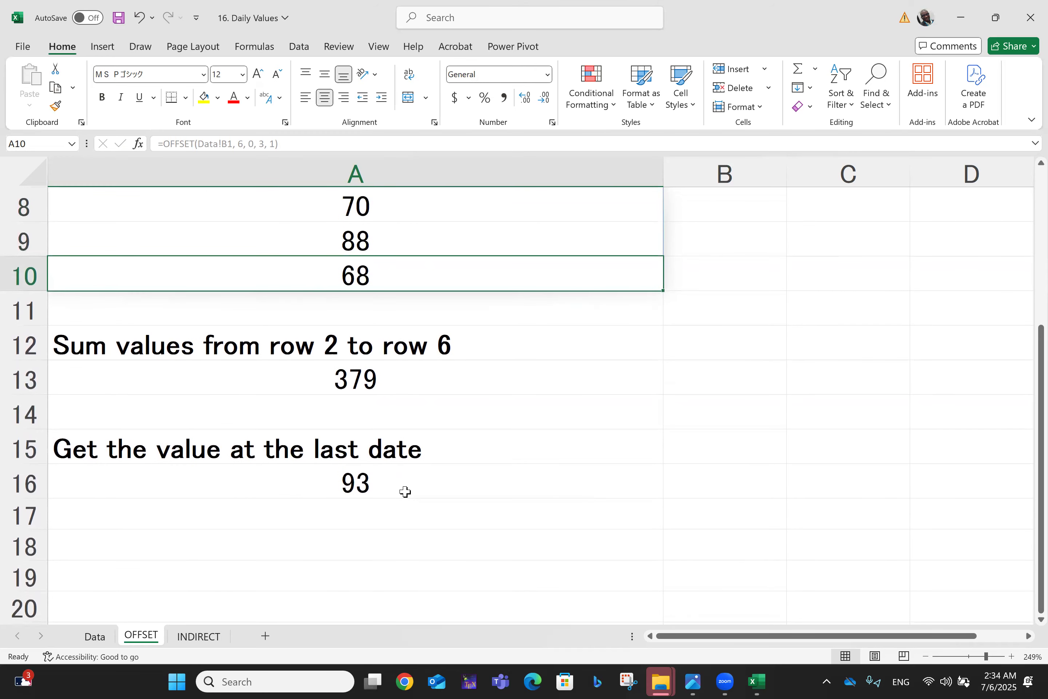
scroll(405, 491, "up", 1)
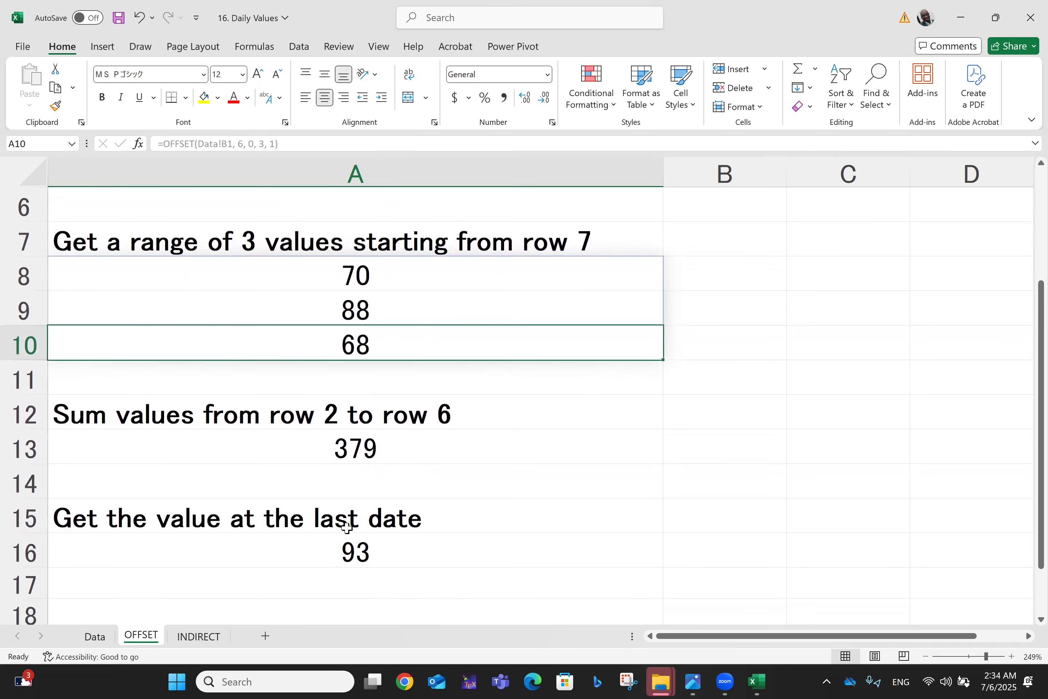
left_click(187, 410)
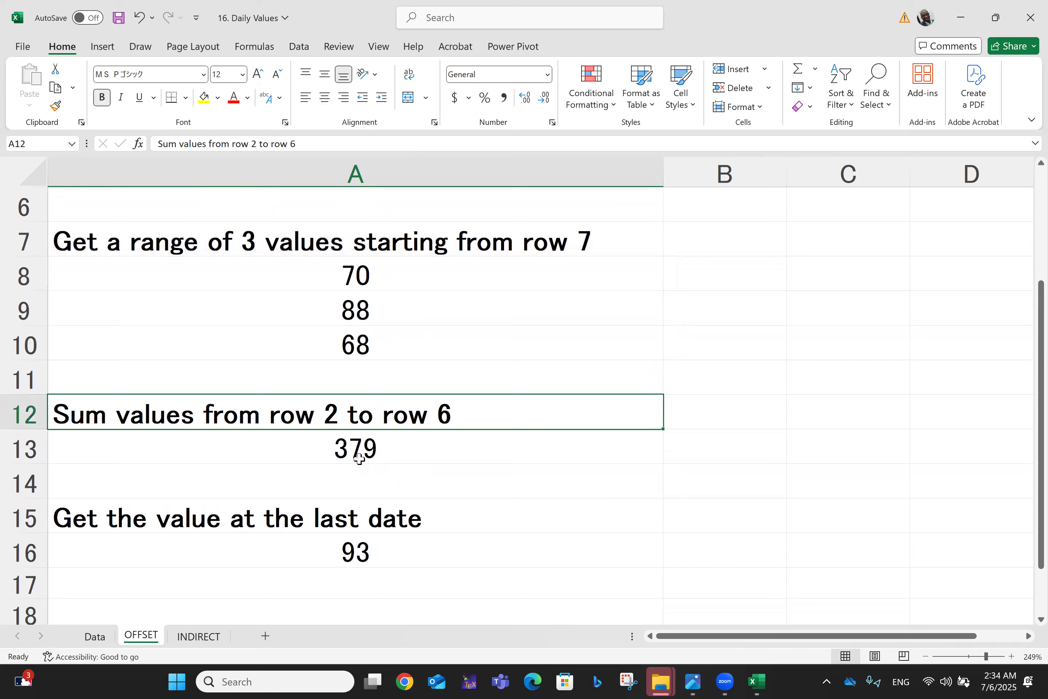
left_click(368, 446)
double_click(368, 446)
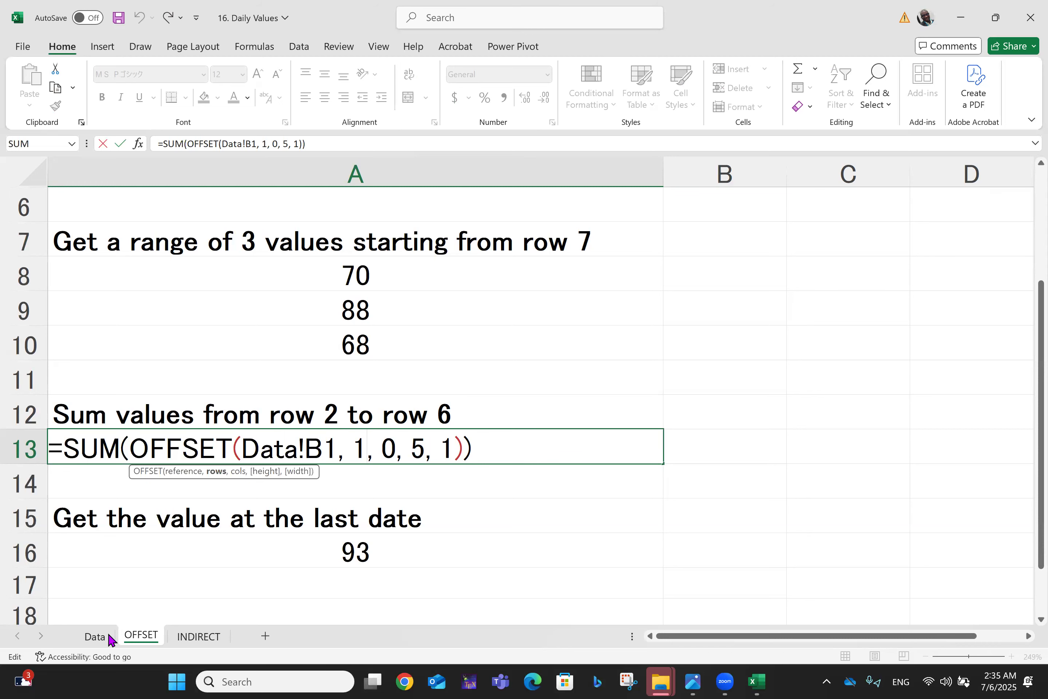
left_click(95, 635)
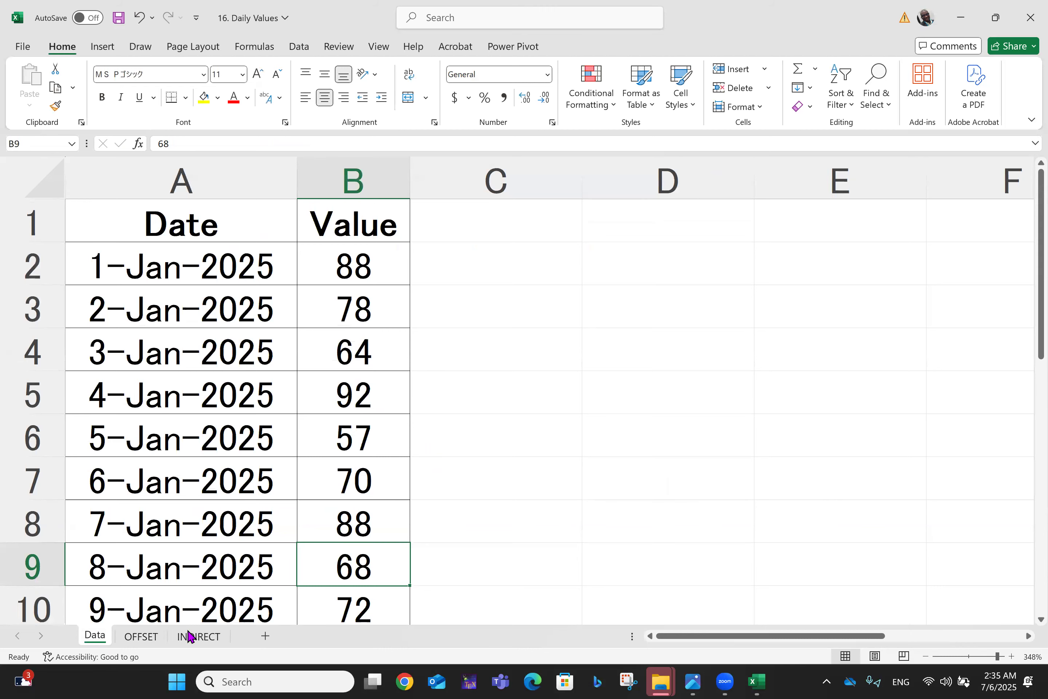
left_click(149, 639)
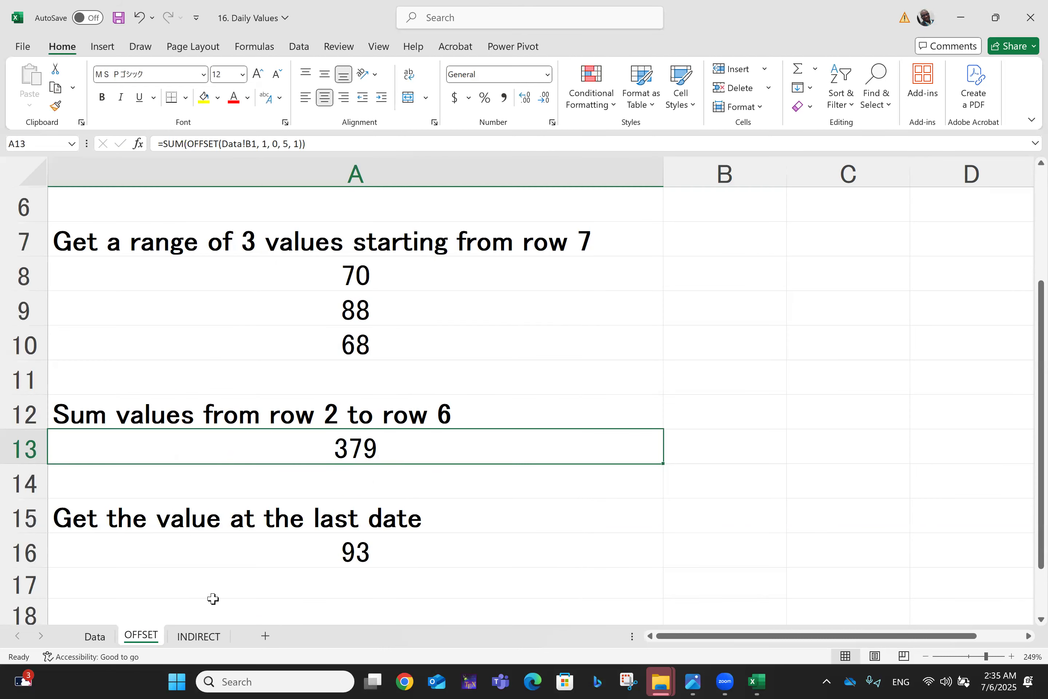
Step: Trace the A13 formula's range on the Data sheet, one row down from B1 and through the five values B2 to B6
left_click(90, 636)
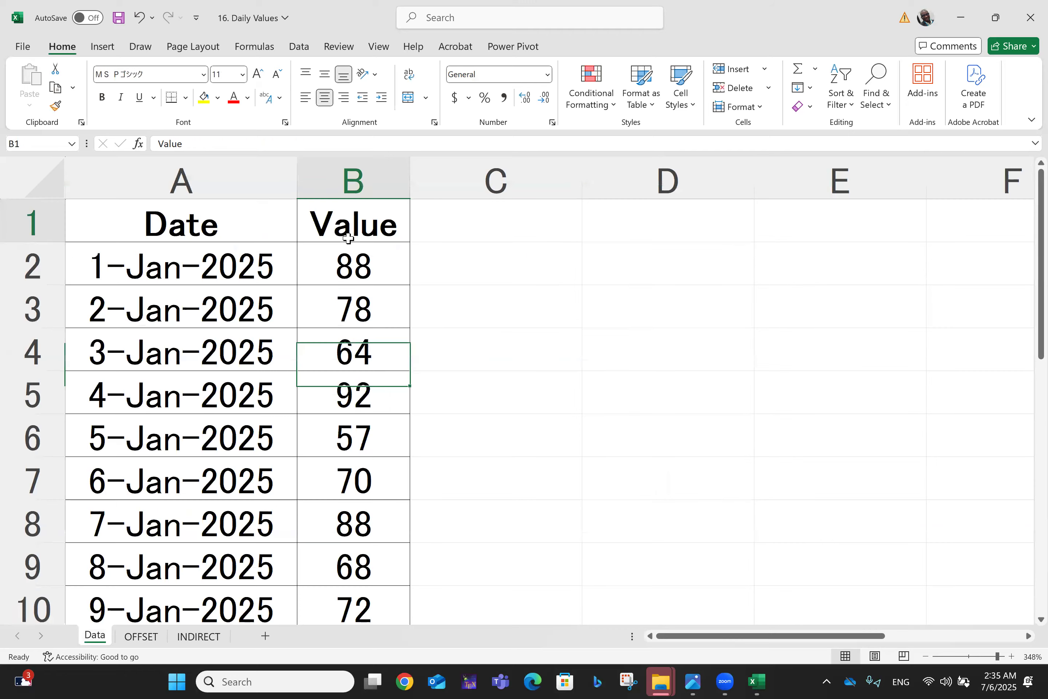
key("Down")
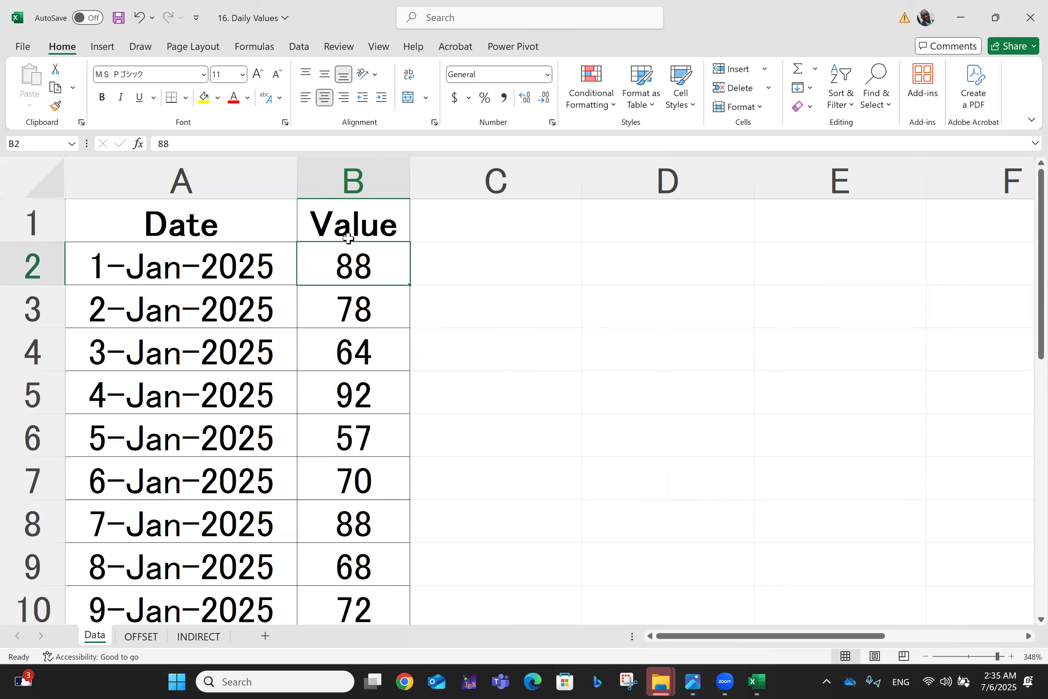
key("Down")
key("Down")
key("Down")
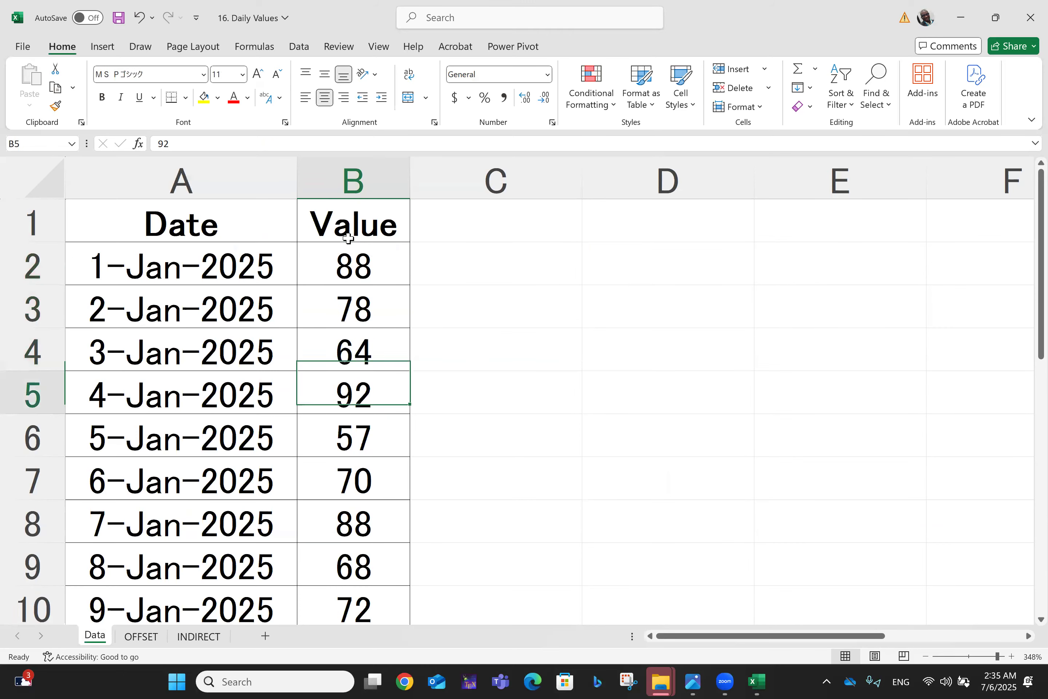
key("Up")
key("Up")
key("Up")
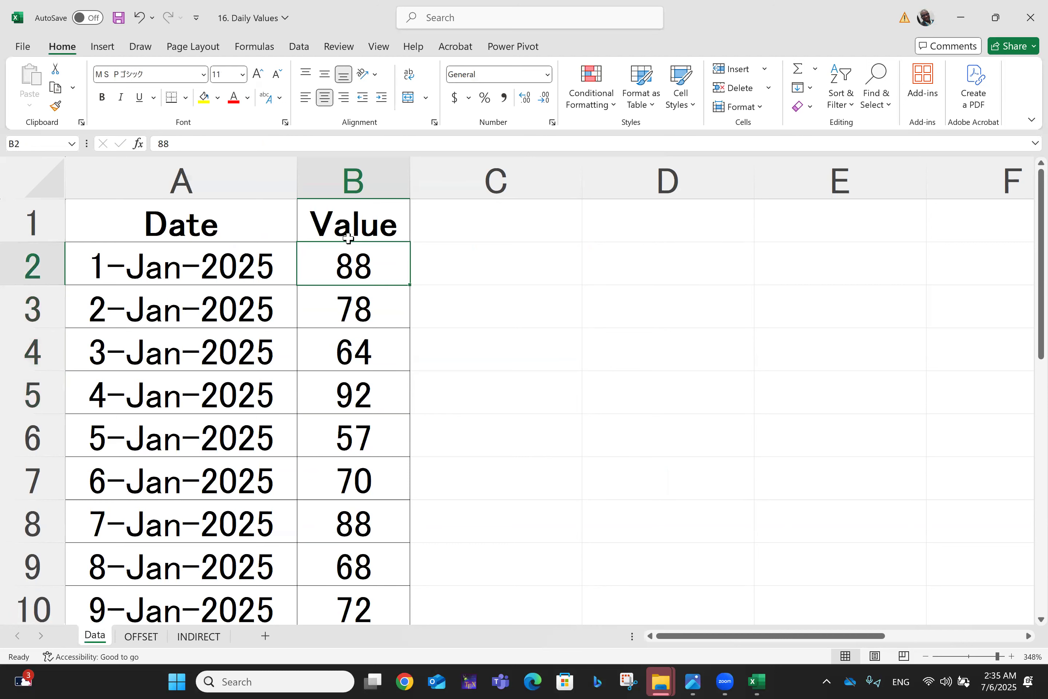
key("Down")
key("Down")
key("Down")
key("Down")
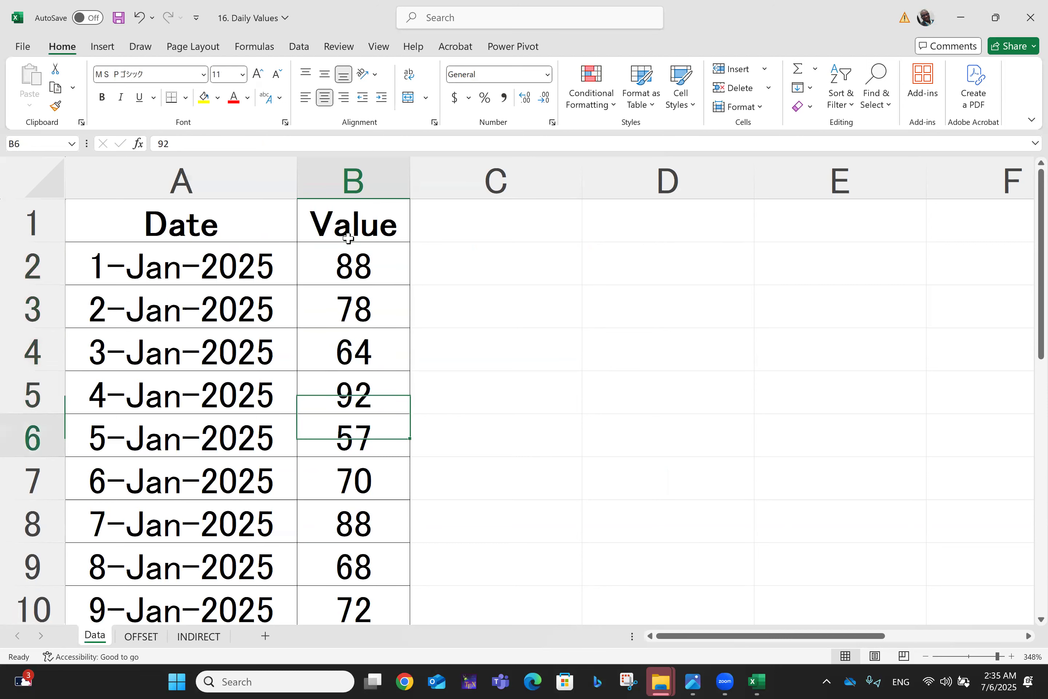
Step: Check the row 2 to row 6 total with =SUM(B2:B6) in cell C4 of the Data sheet and clear the cell
left_click(502, 356)
type("=")
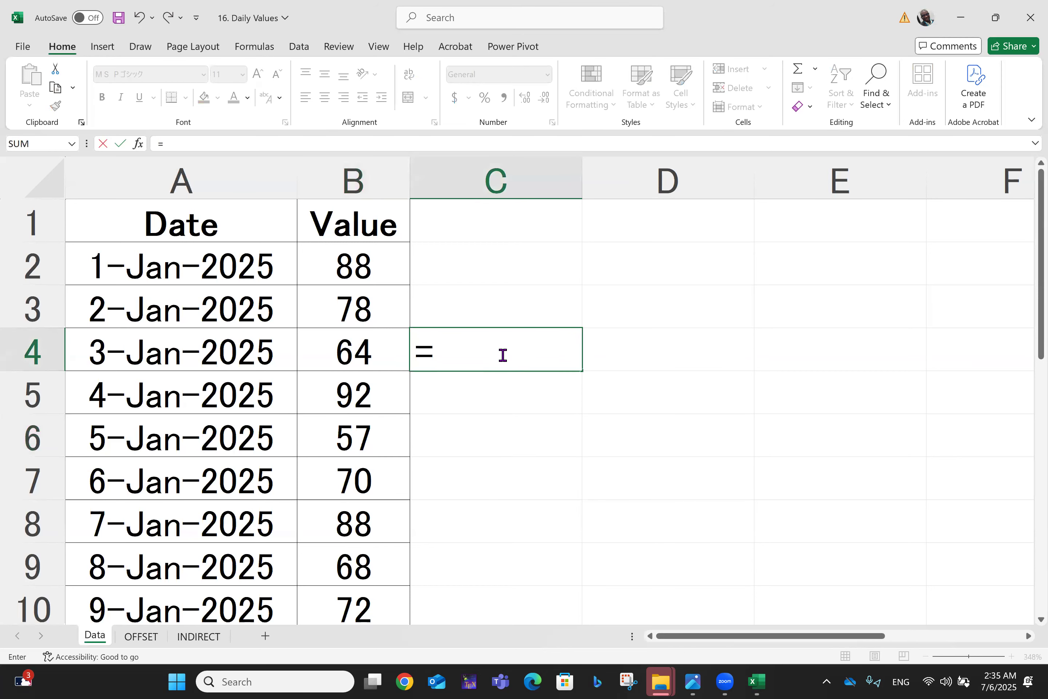
type("sum(")
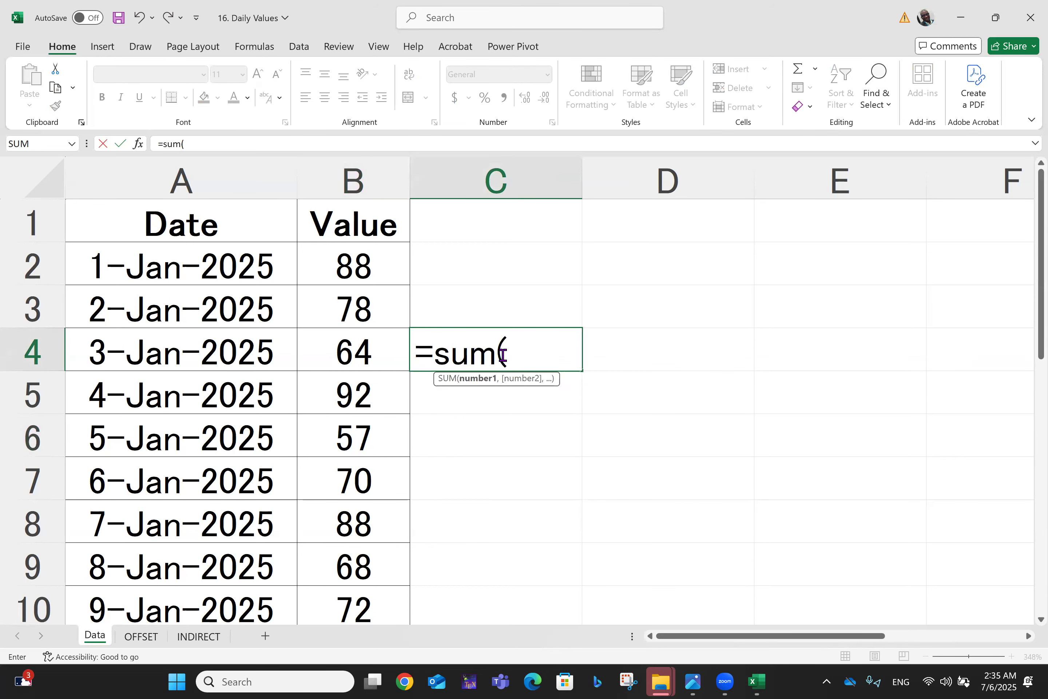
left_click(366, 283)
type(":B")
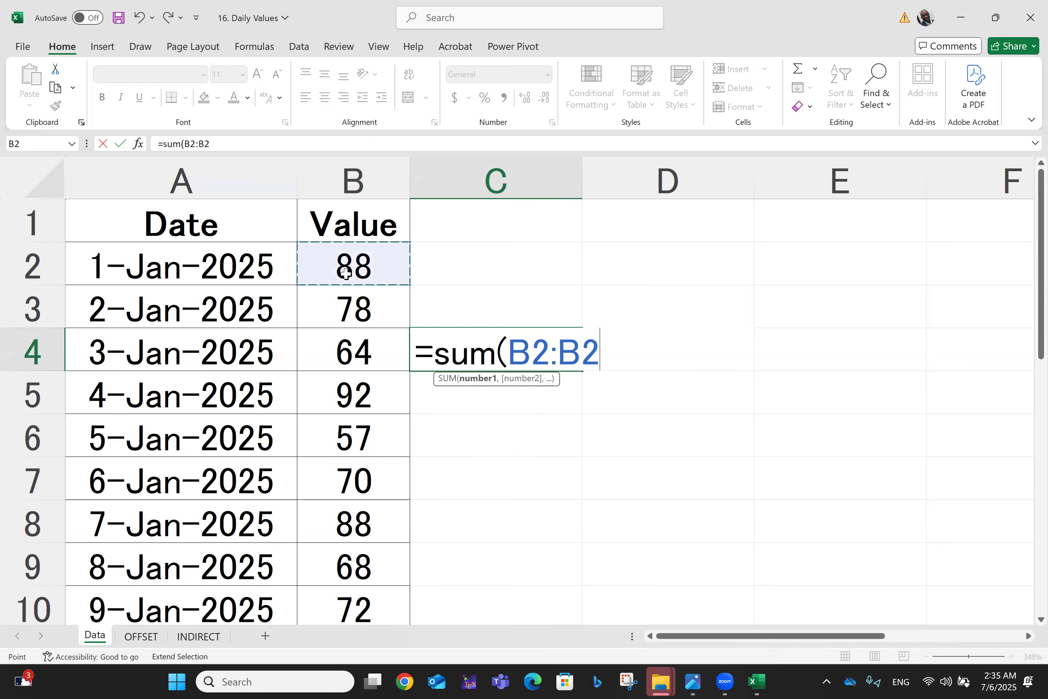
key("BackSpace")
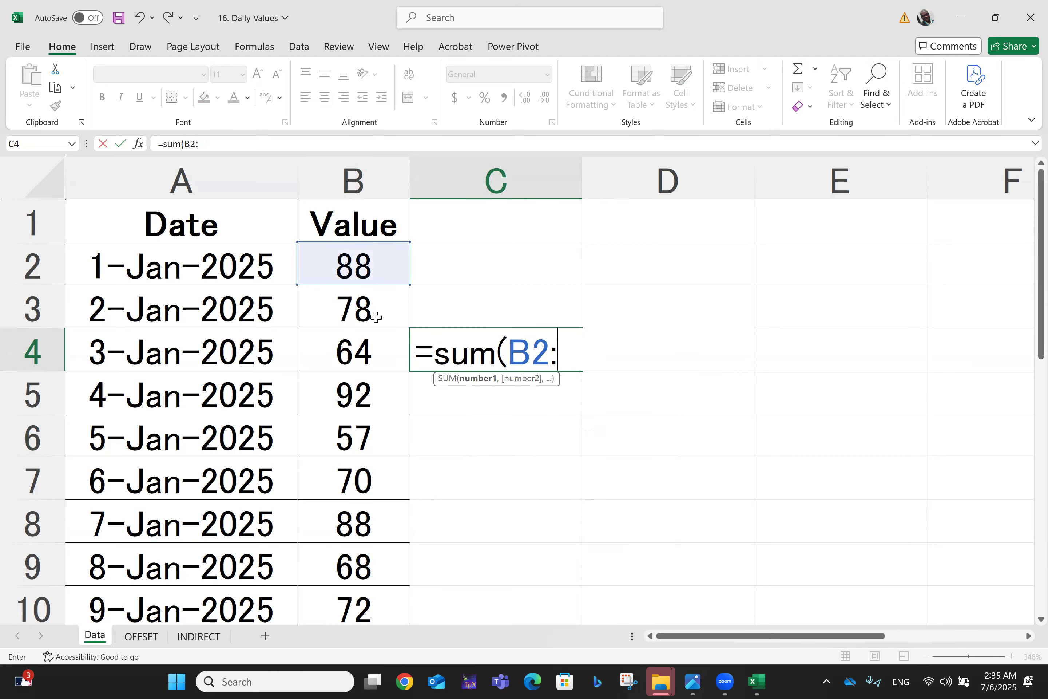
left_click(352, 446)
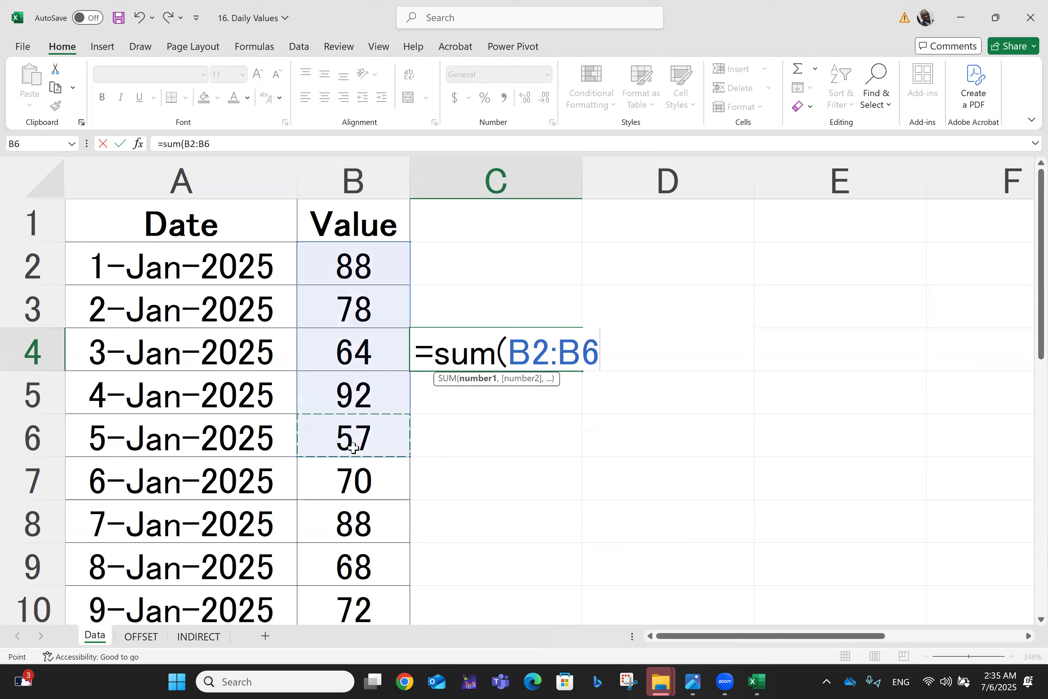
key("Return")
left_click(501, 363)
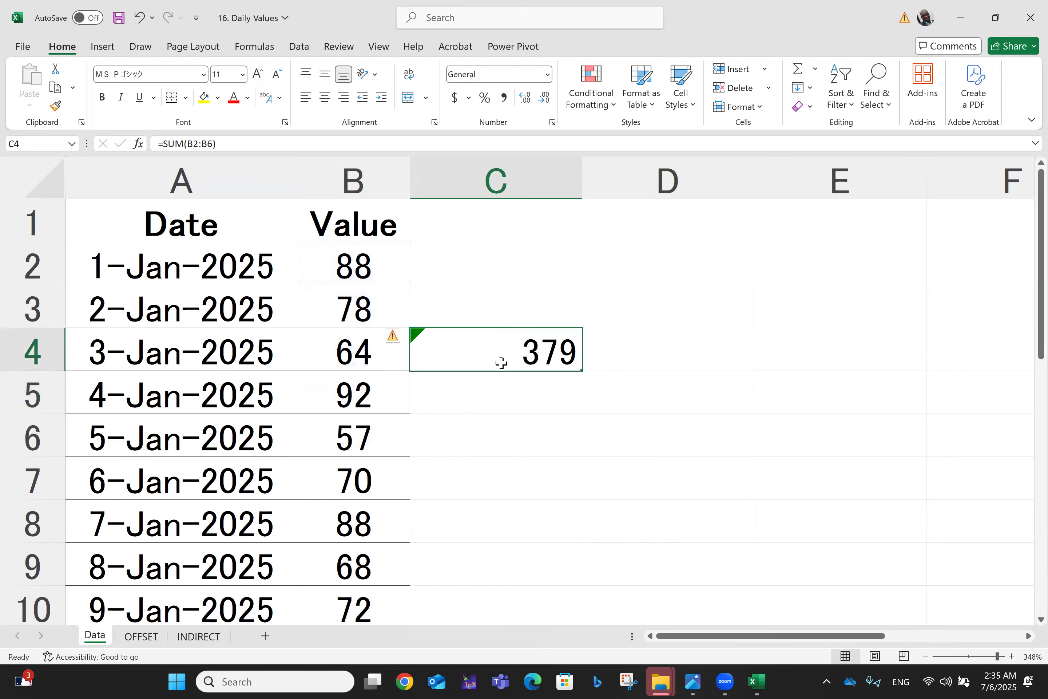
key("Delete")
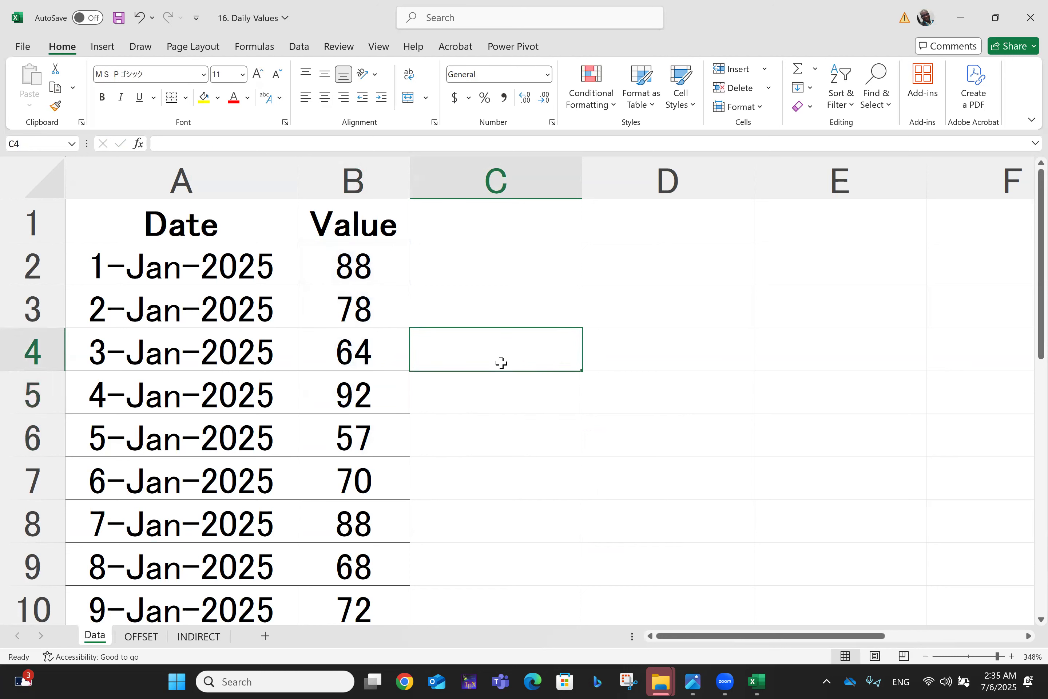
Step: Reopen the A13 formula on the OFFSET sheet and recheck its SUM and OFFSET arguments
left_click(141, 636)
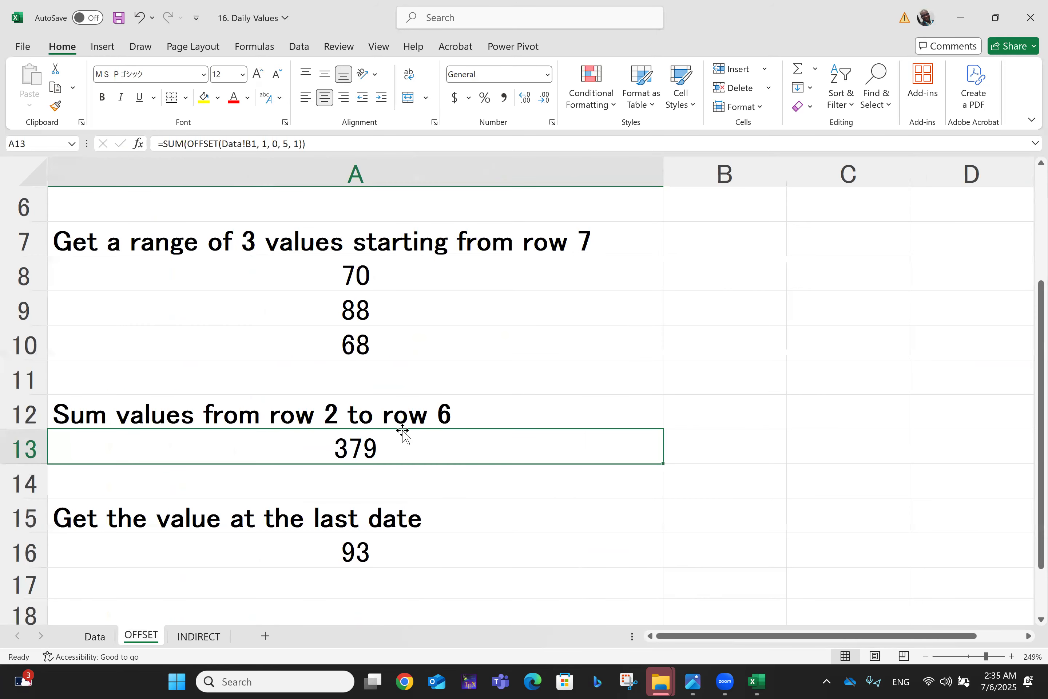
double_click(409, 451)
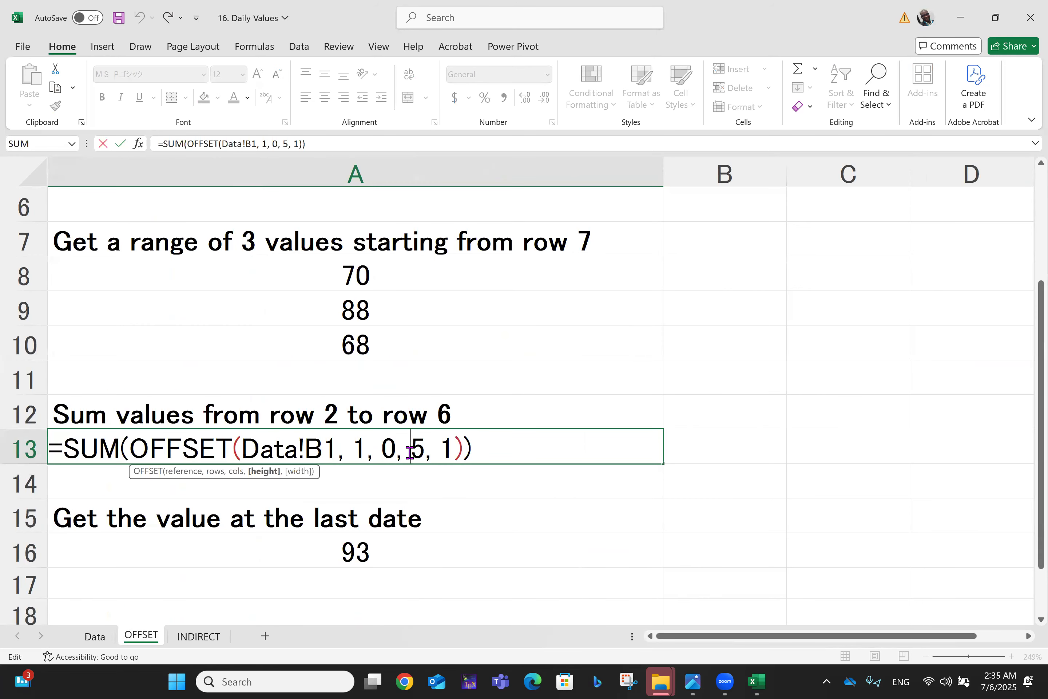
scroll(409, 451, "down", 2)
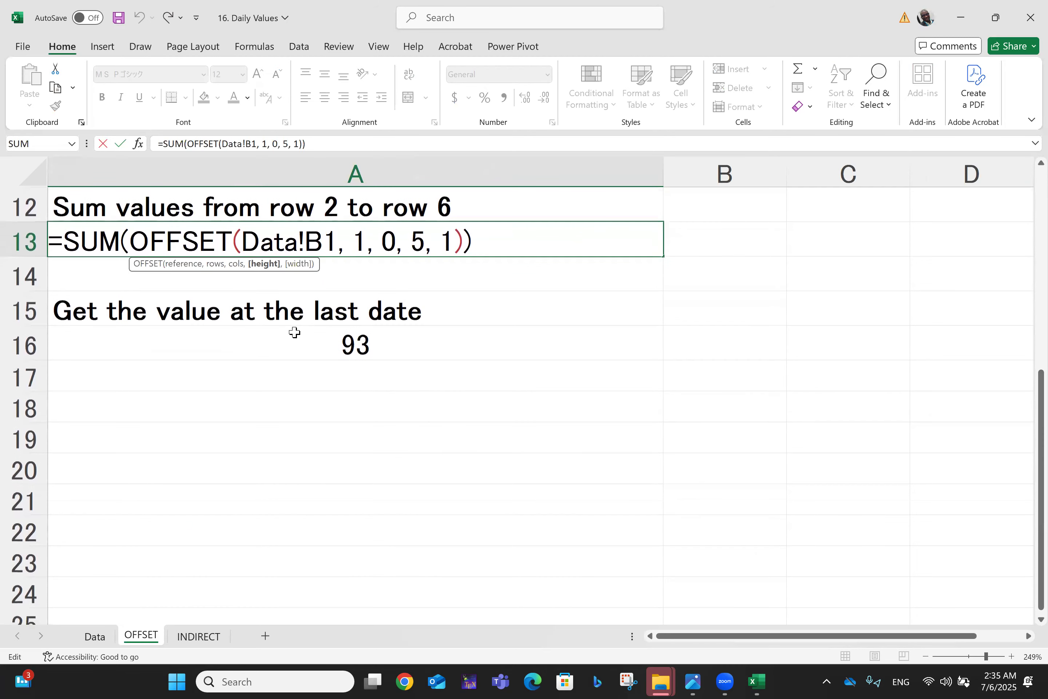
left_click(164, 313)
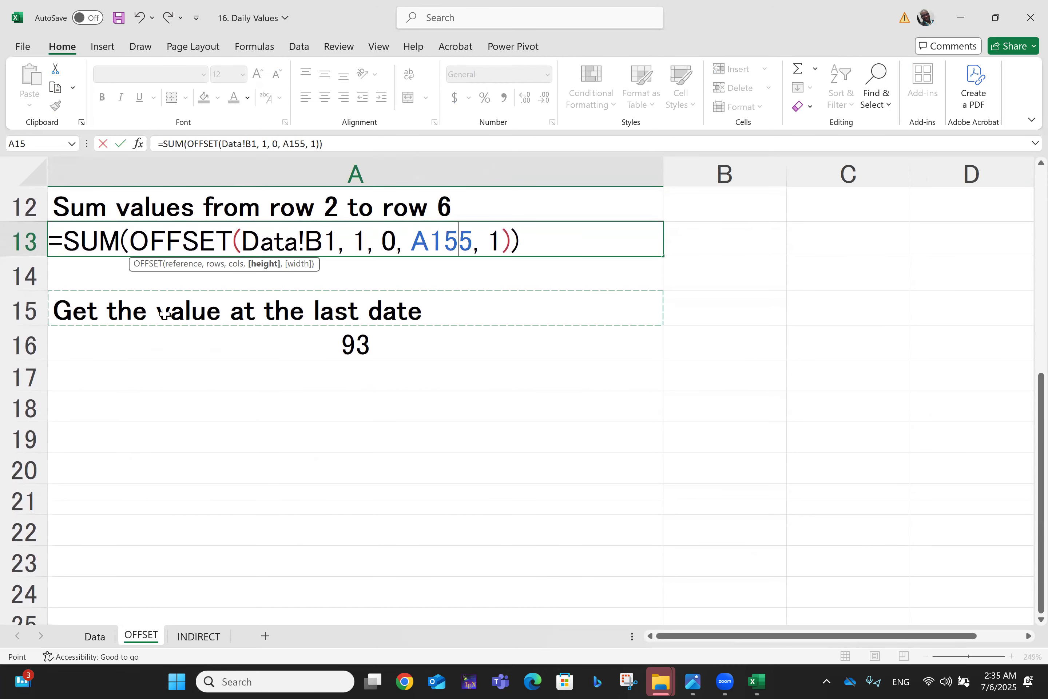
left_click(363, 136)
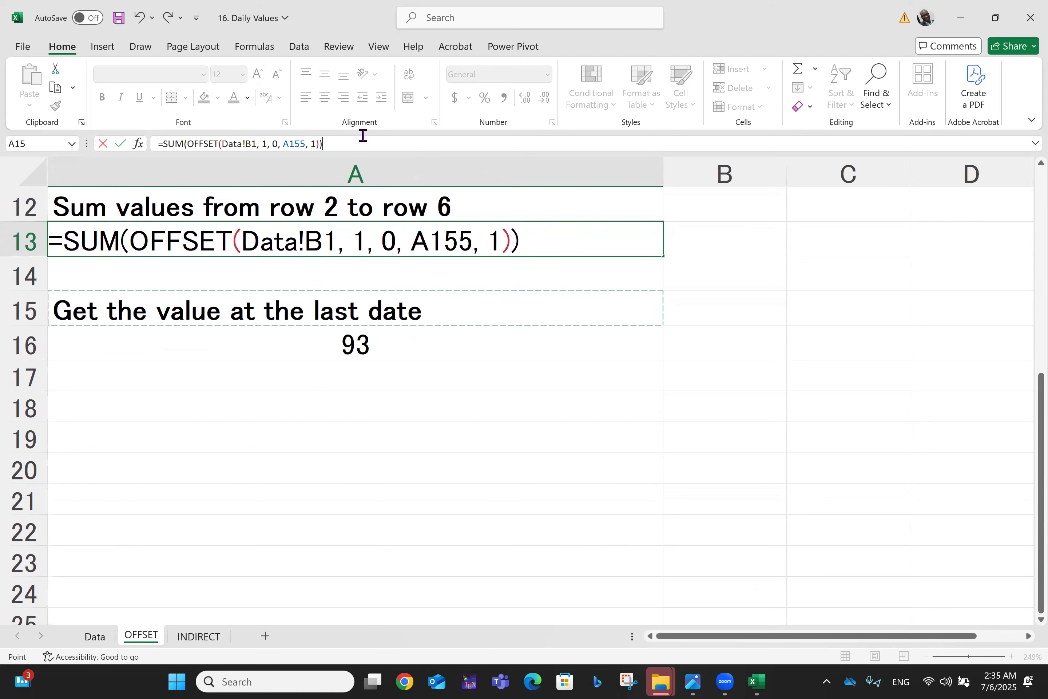
key("Return")
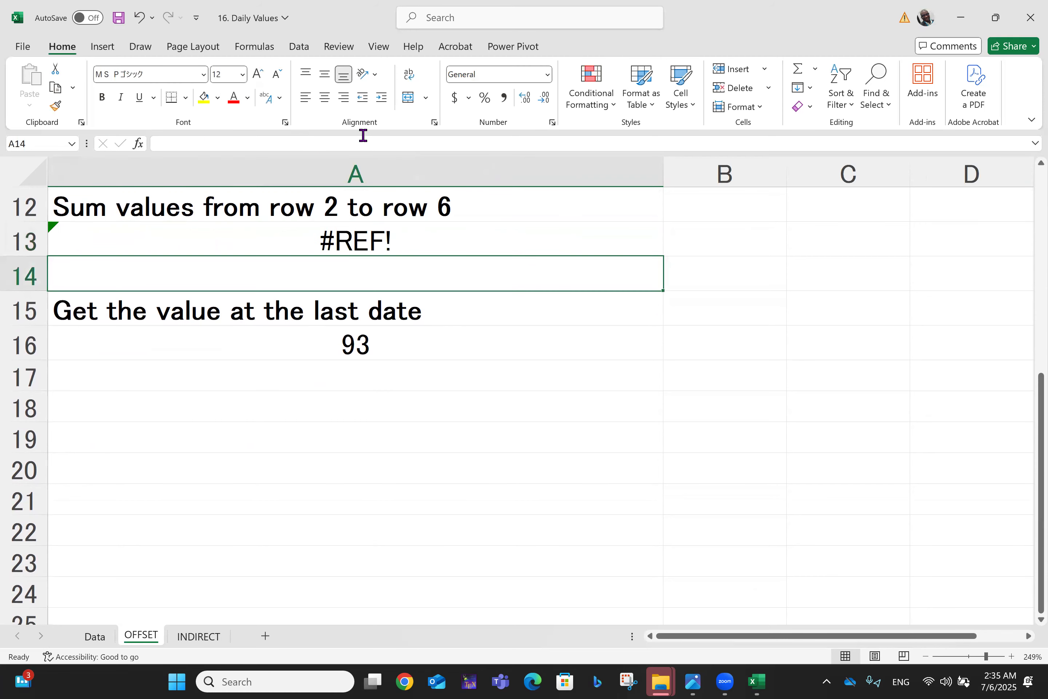
left_click(427, 247)
key("ctrl+z")
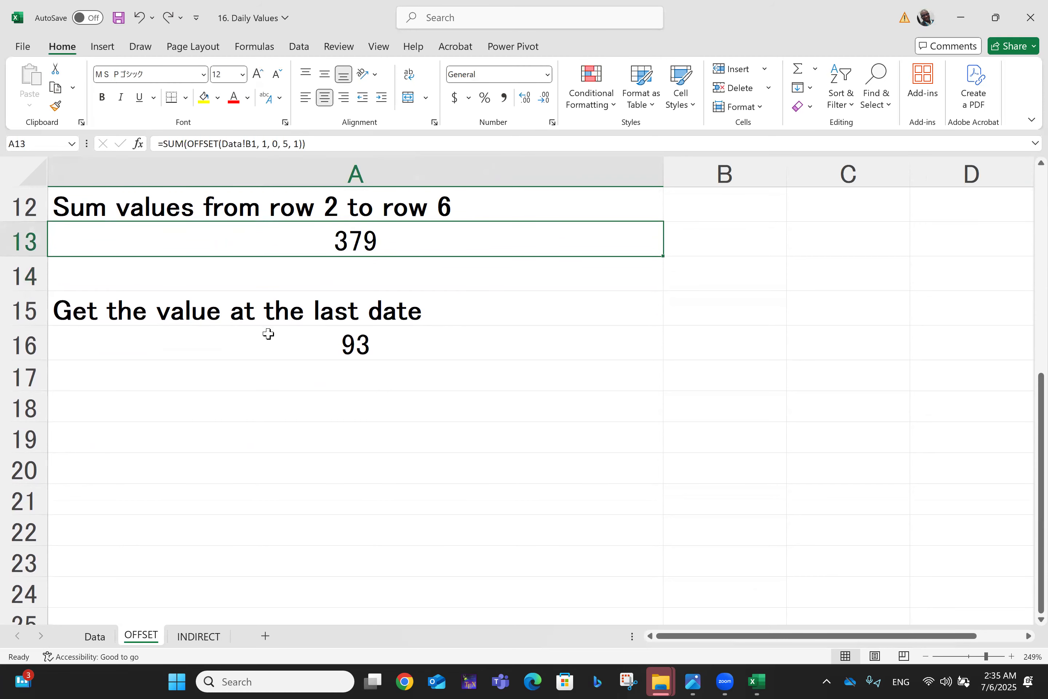
Step: Examine the OFFSET and COUNTA arguments of the A16 formula that gets the value at the last date
left_click(236, 321)
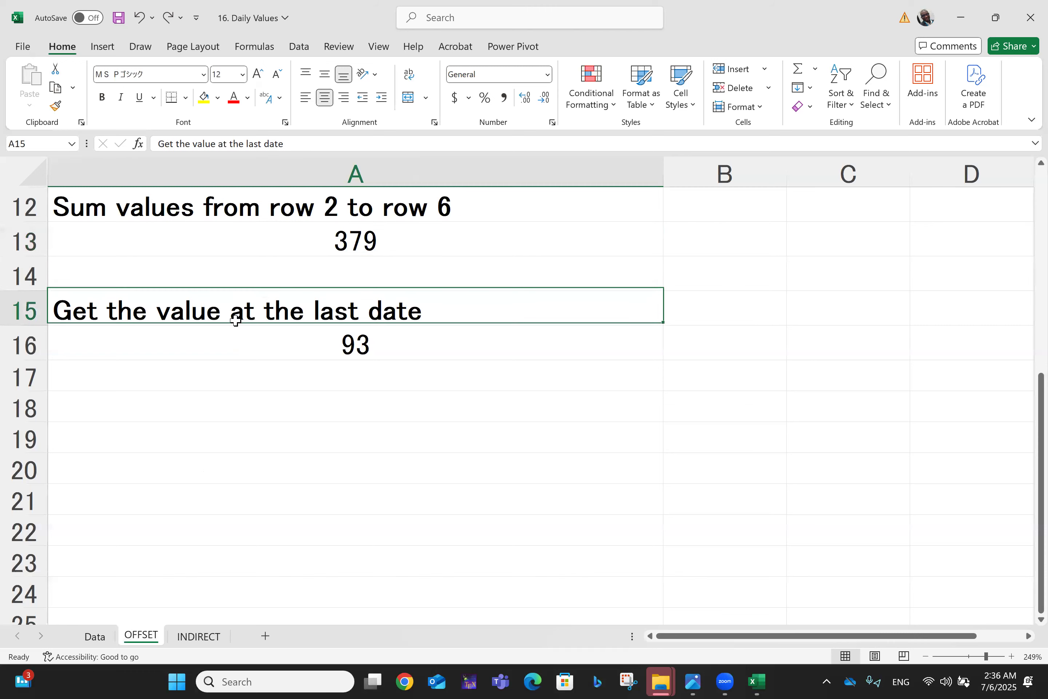
double_click(305, 344)
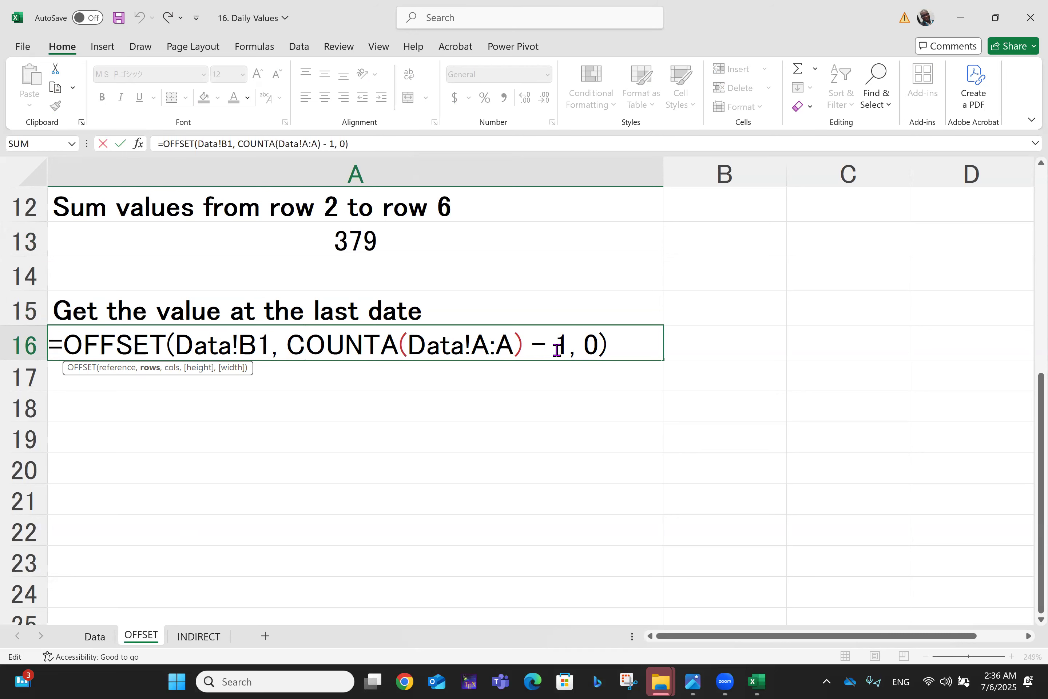
key("Return")
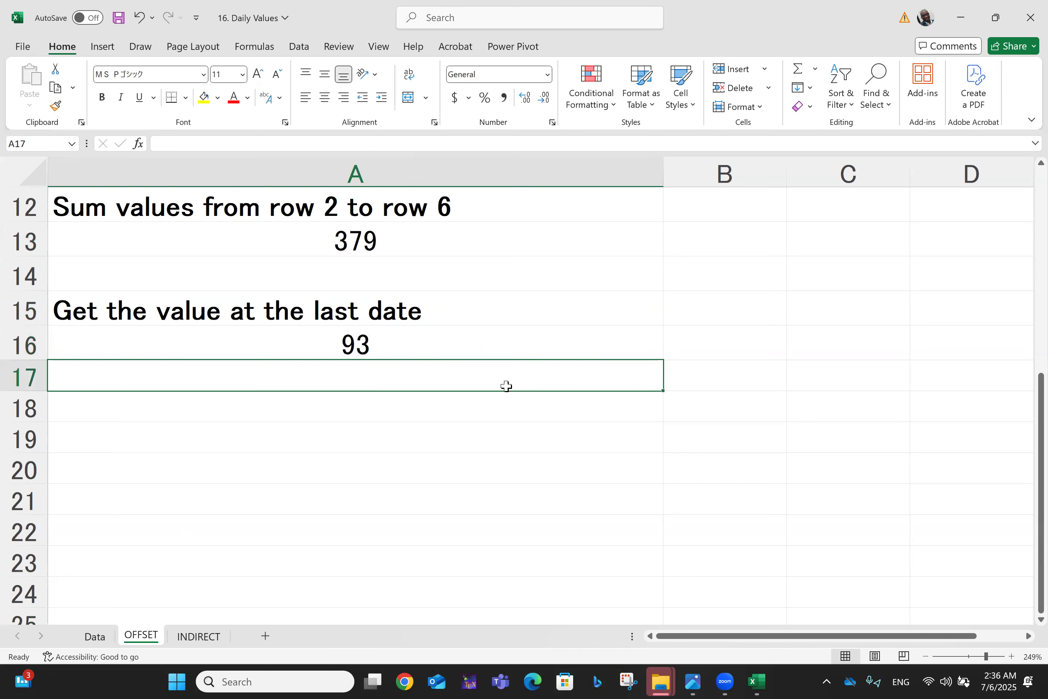
Step: Check the A16 result against the value beside the last date on the Data sheet and return to the OFFSET sheet
left_click(424, 338)
left_click(90, 645)
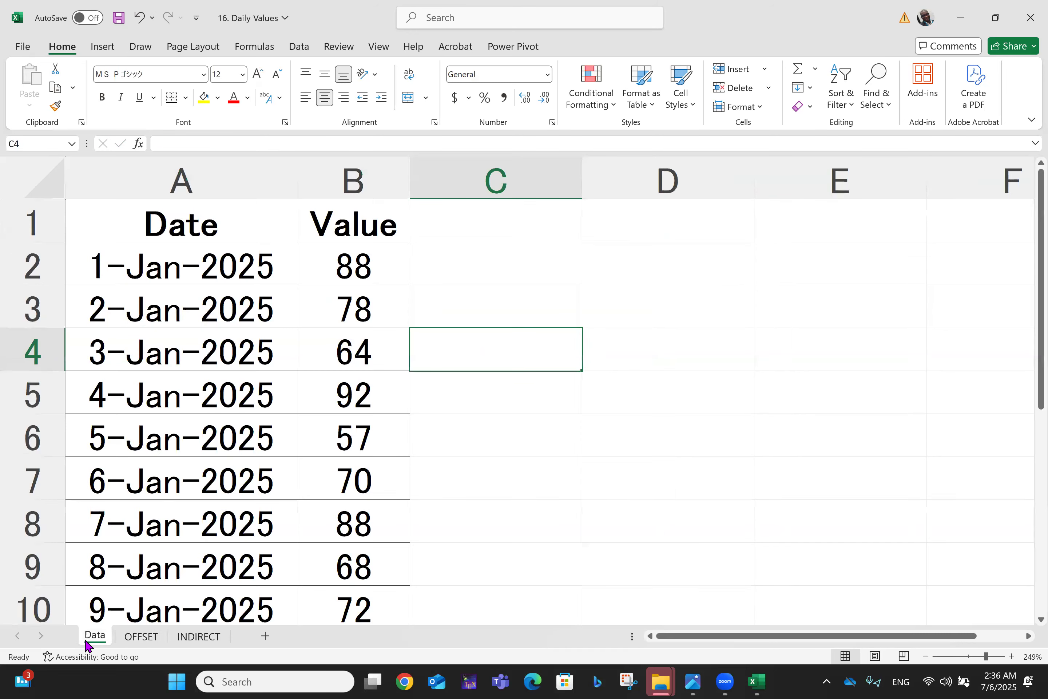
scroll(293, 510, "down", 6)
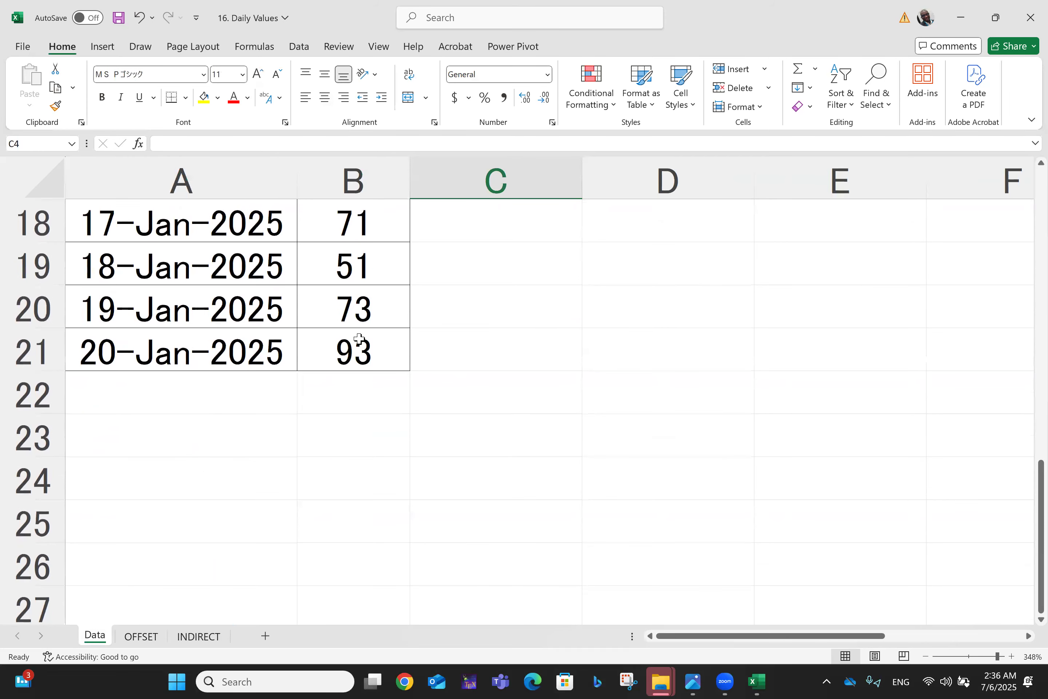
left_click(374, 347)
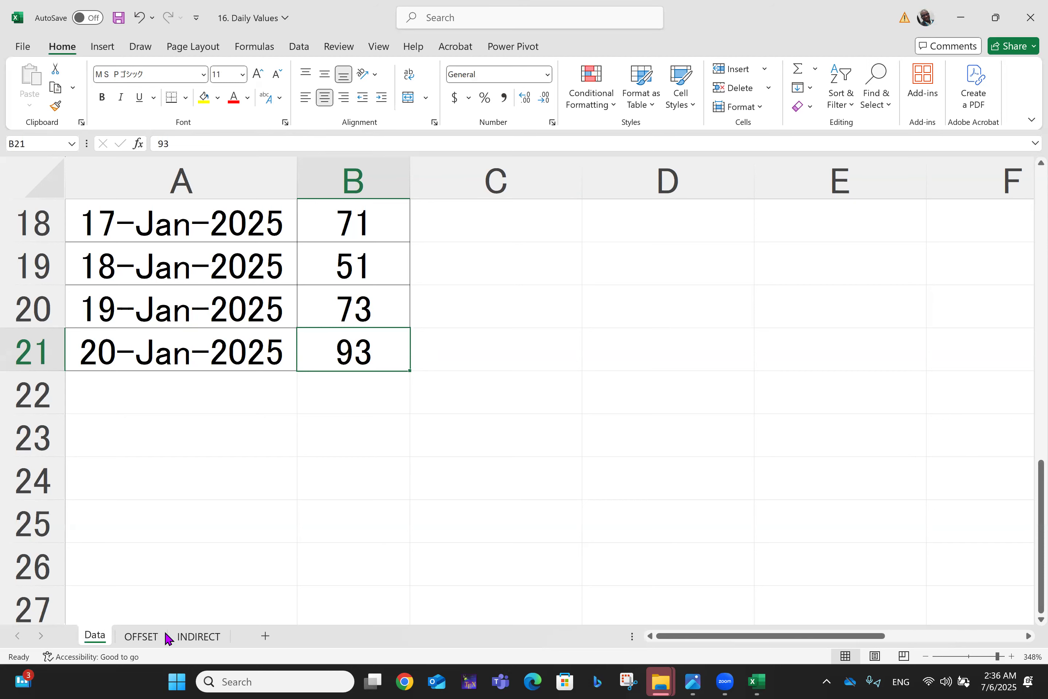
left_click(141, 636)
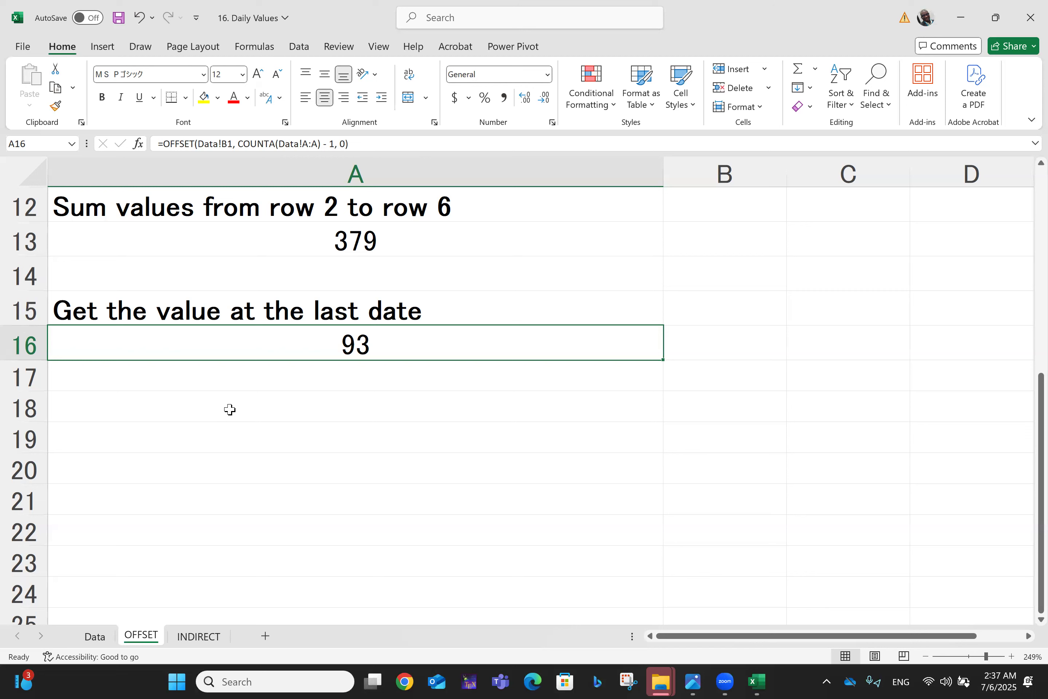
Step: Begin an INDIRECT formula in cell C2 of the Data sheet to examine its ref_text and a1 arguments
left_click(85, 645)
scroll(86, 649, "up", 6)
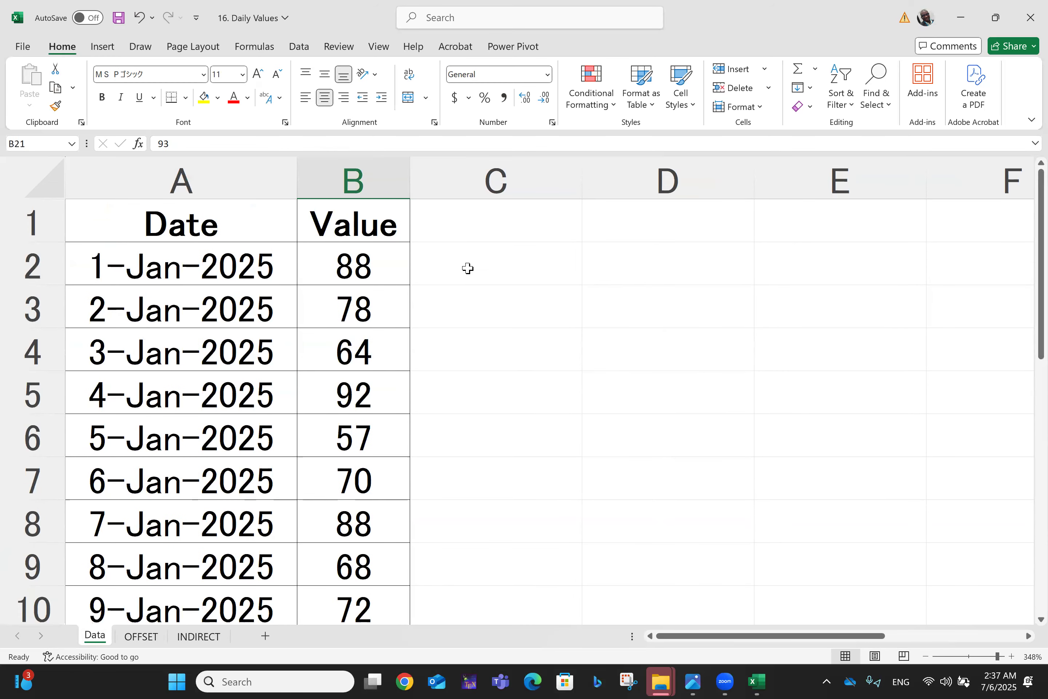
left_click(468, 268)
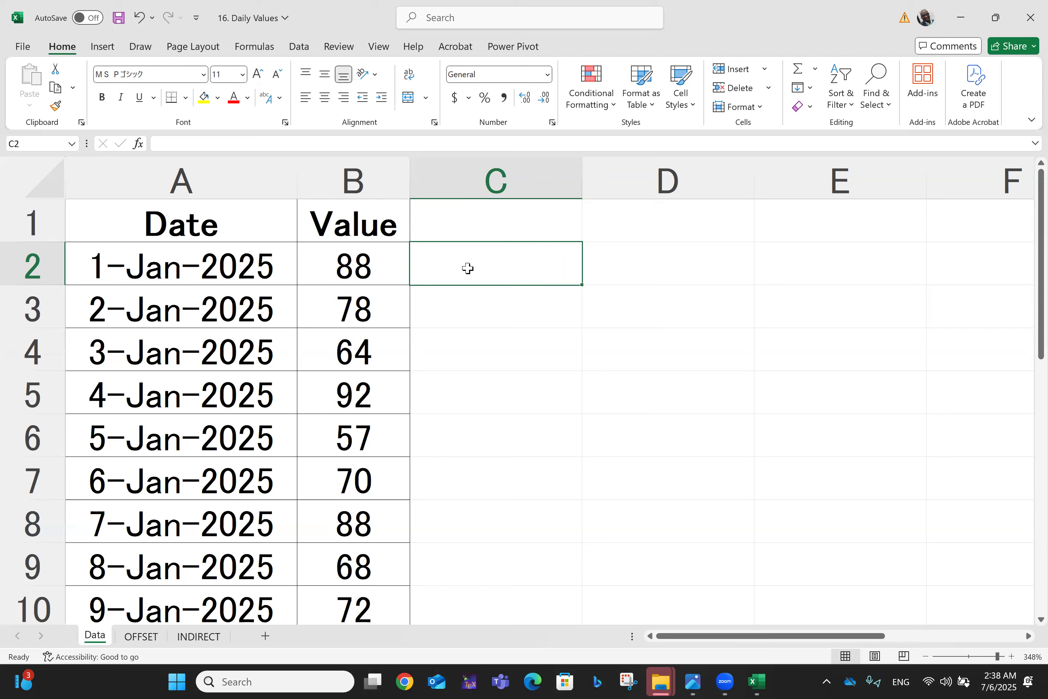
type("=in")
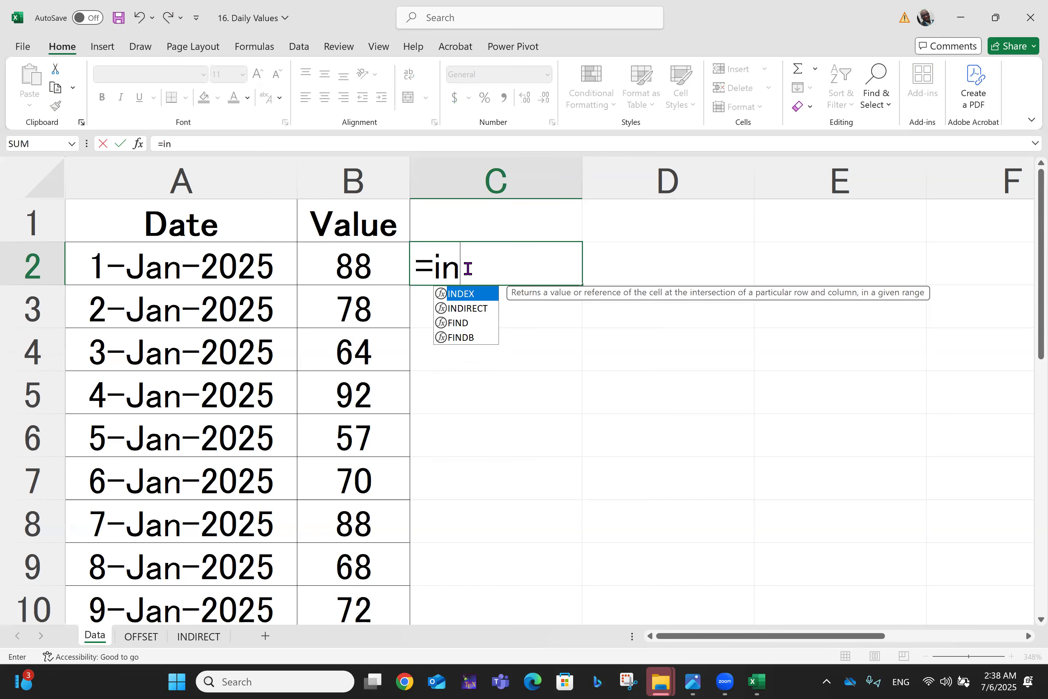
type("direct(")
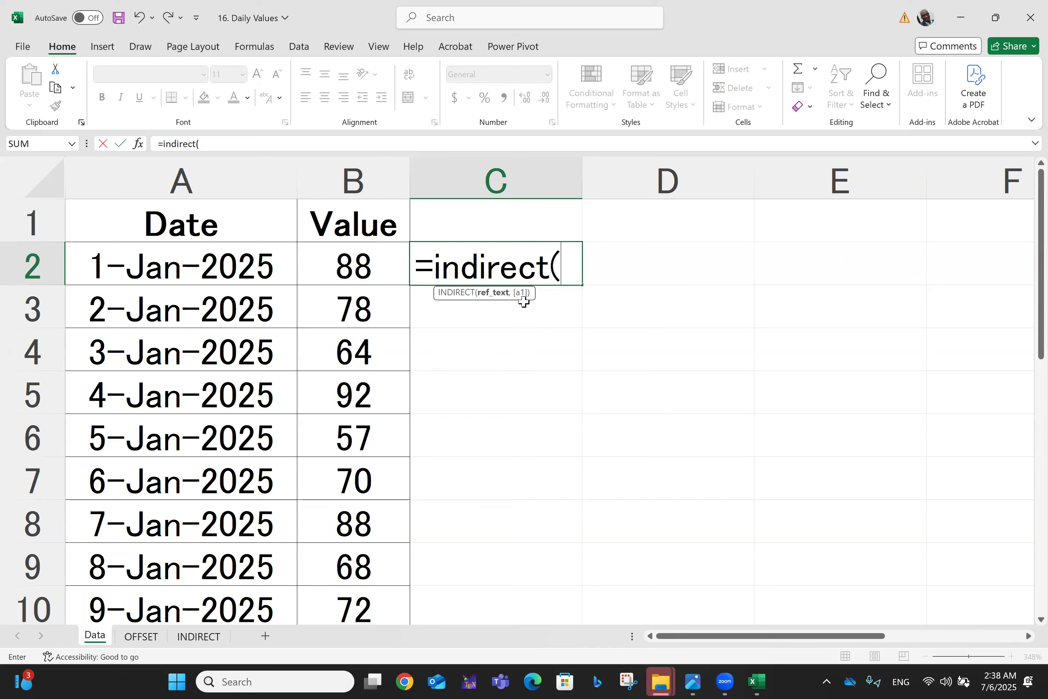
Step: Complete the C2 formula with a reference to cell A1 of the INDIRECT sheet and clear the cell
left_click(194, 637)
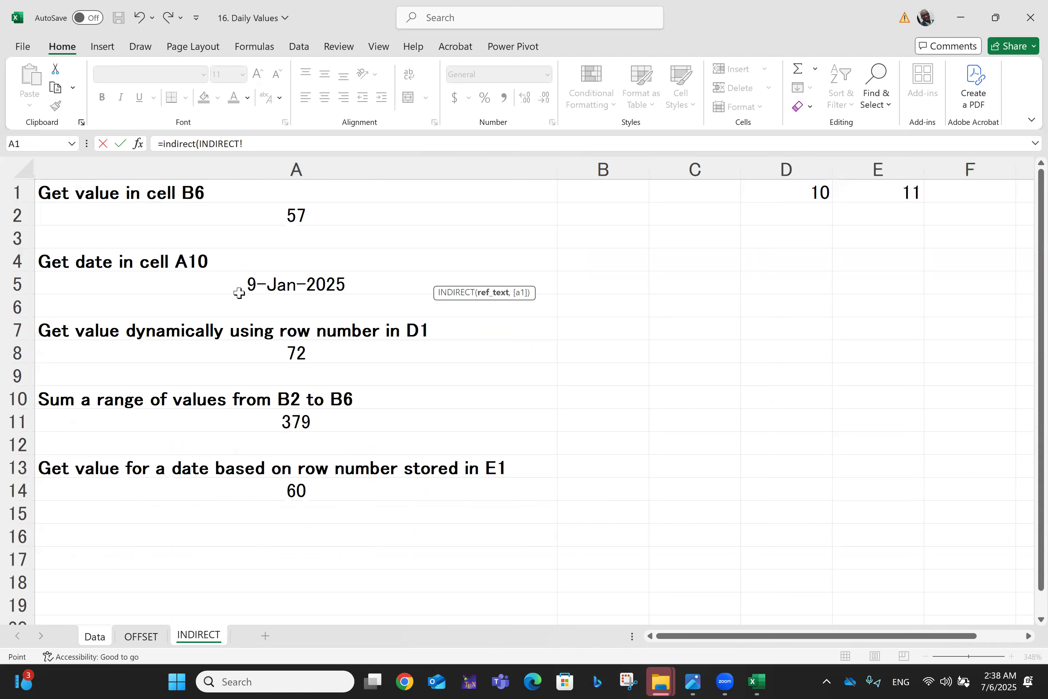
left_click(162, 198)
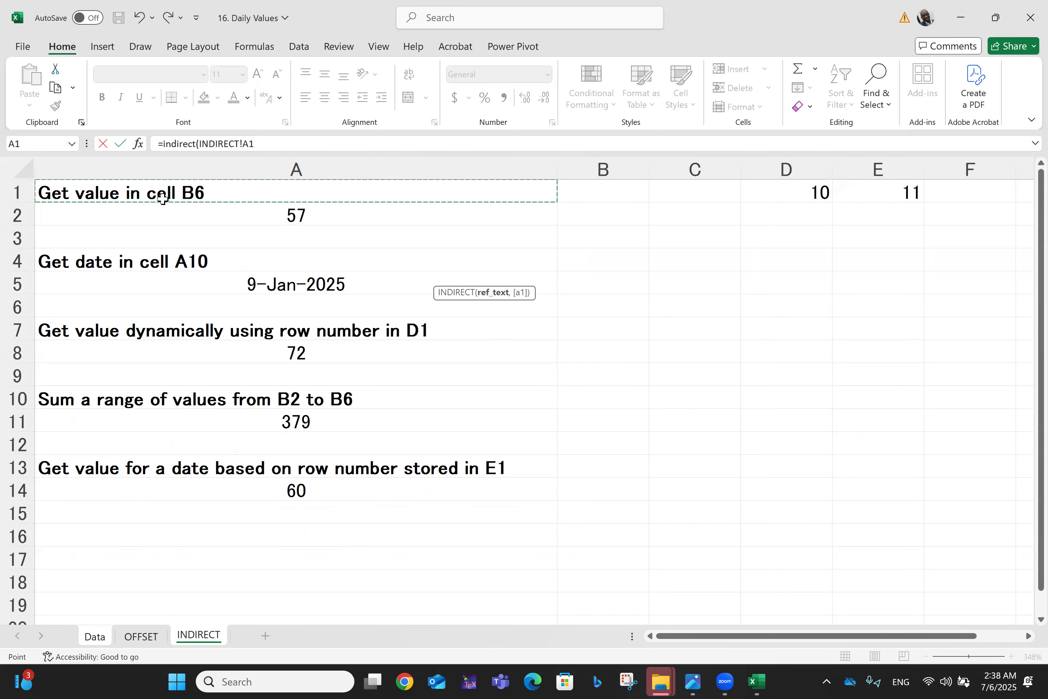
left_click(297, 138)
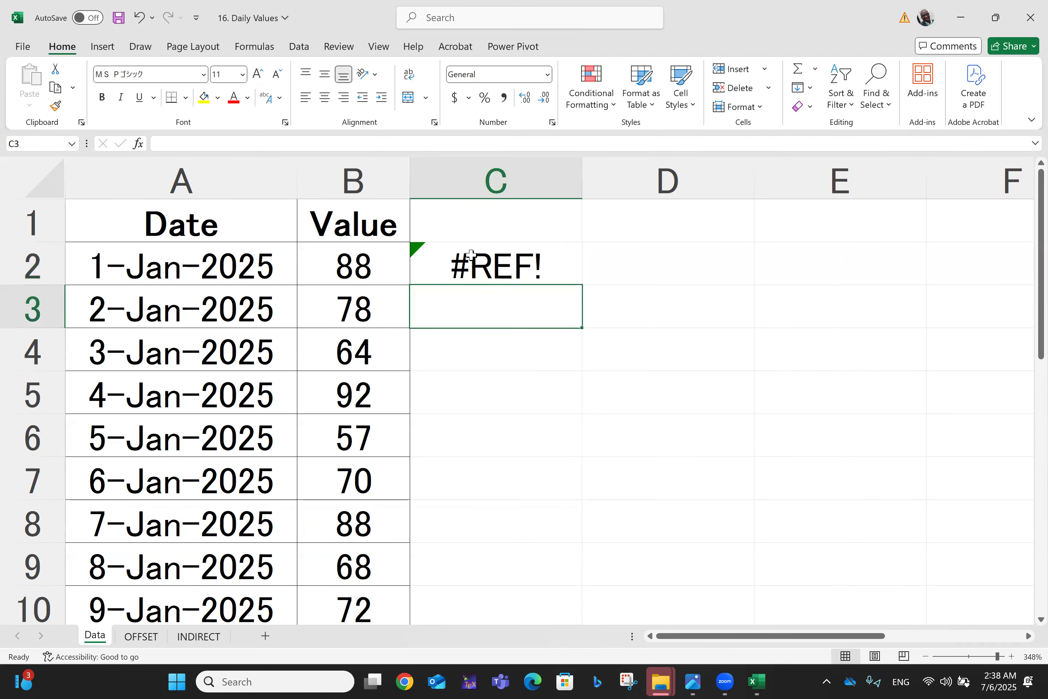
left_click(472, 254)
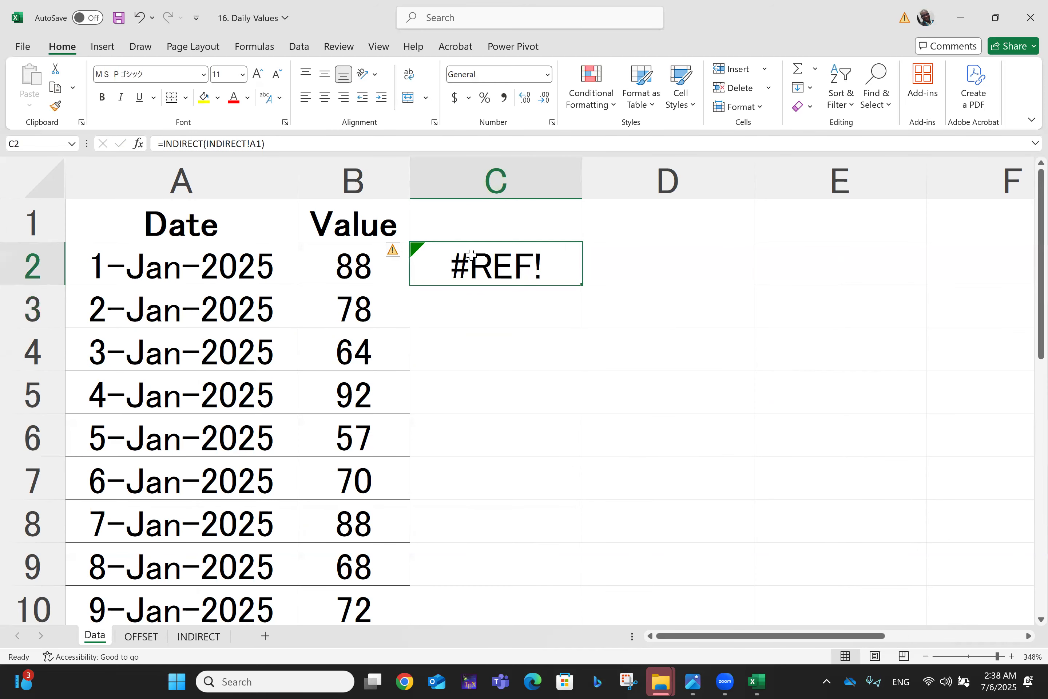
key("Delete")
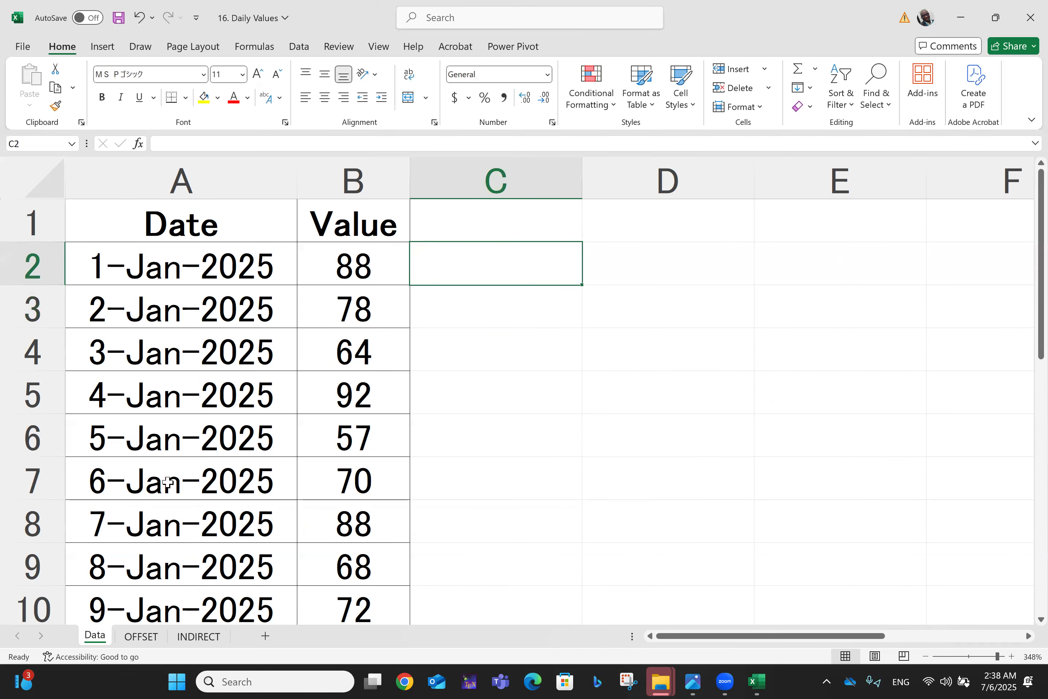
Step: Examine the A2 formula on the INDIRECT sheet that gets the value in cell B6 of the Data sheet
left_click(212, 635)
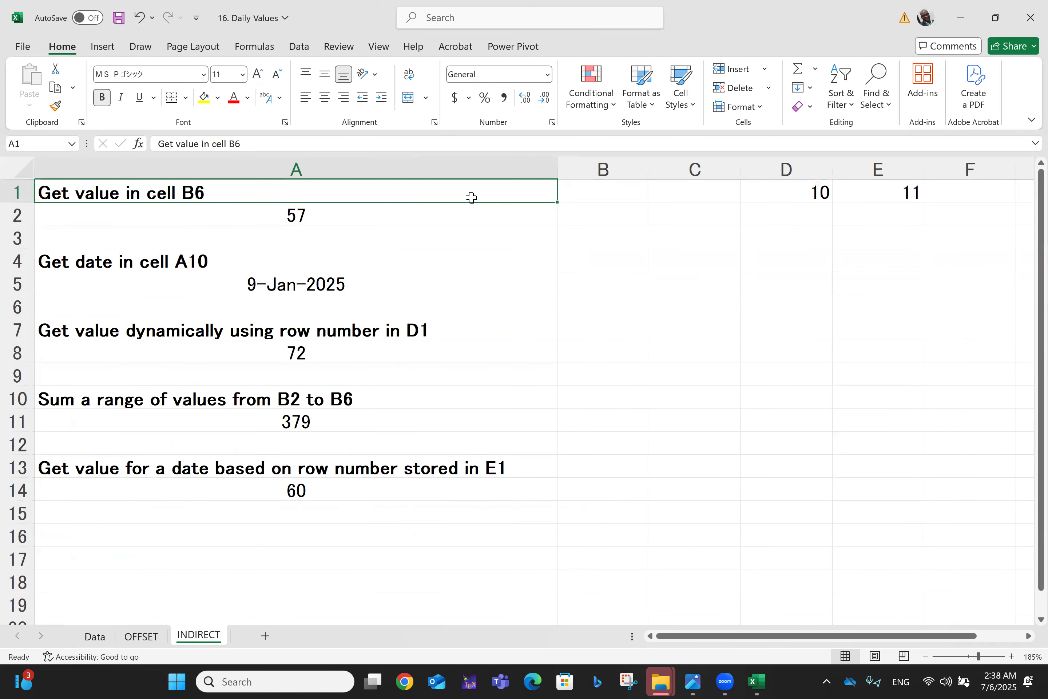
left_click(98, 636)
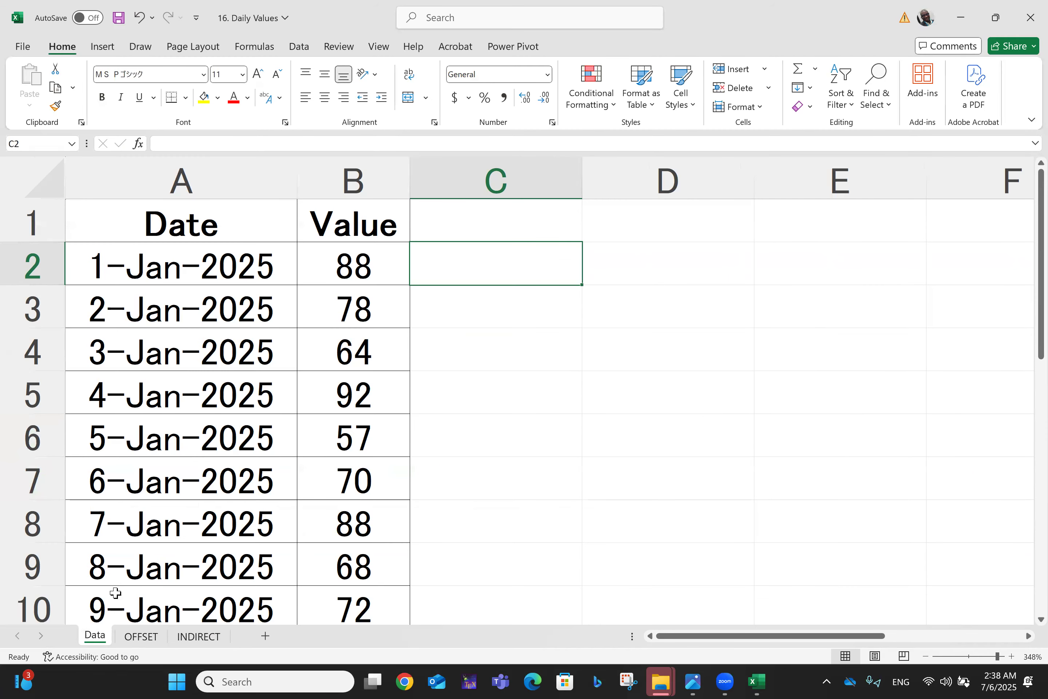
left_click(201, 632)
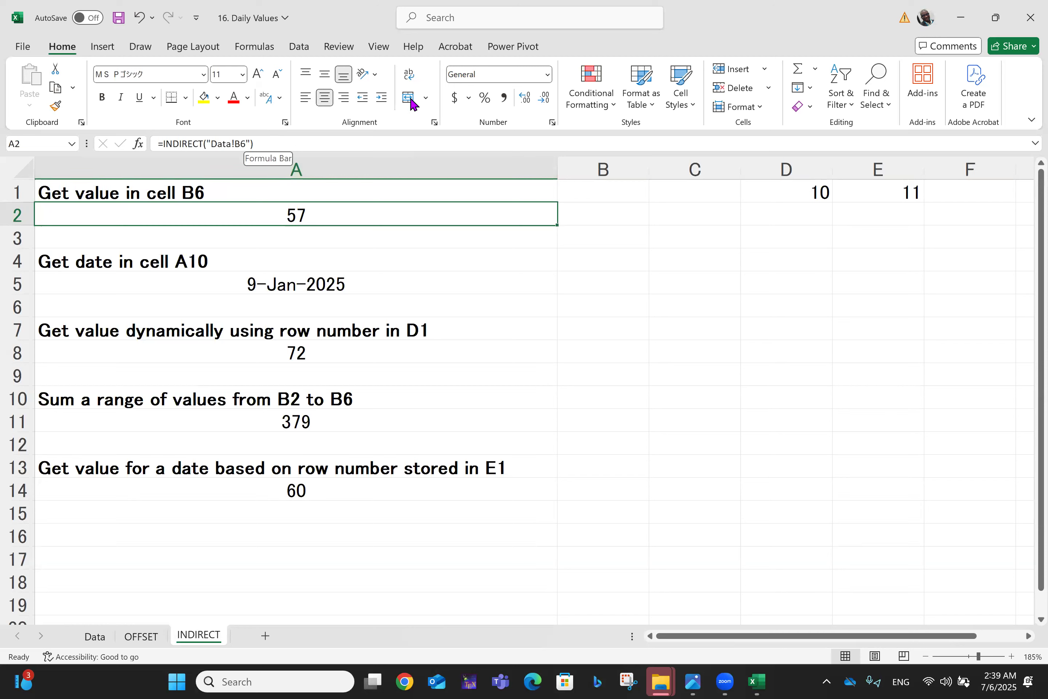
left_click(584, 213)
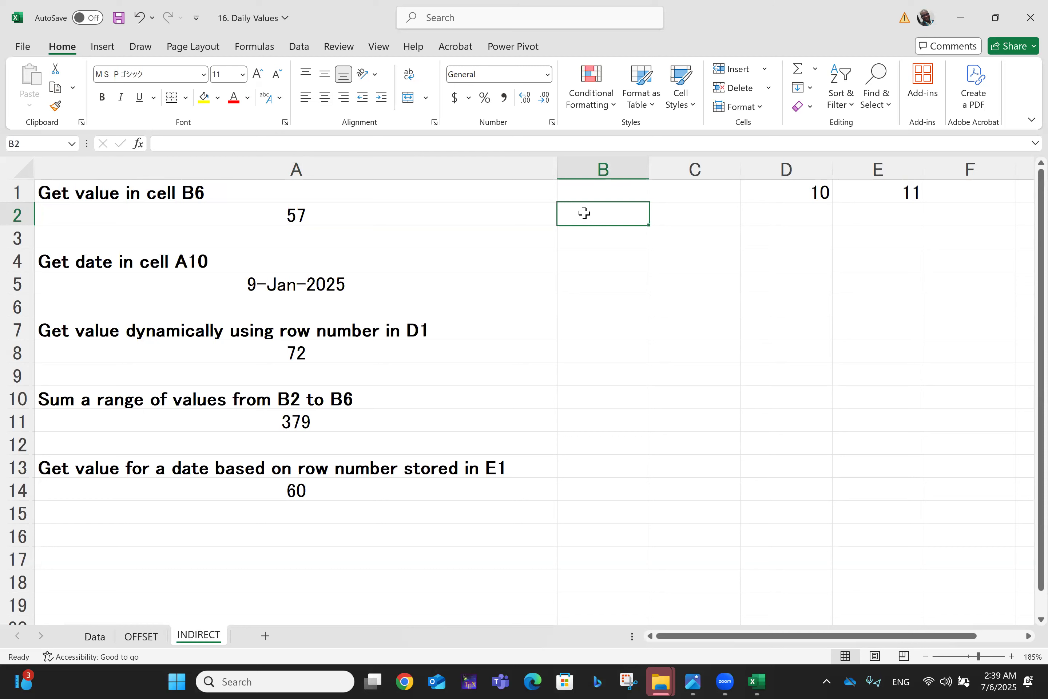
left_click(267, 215)
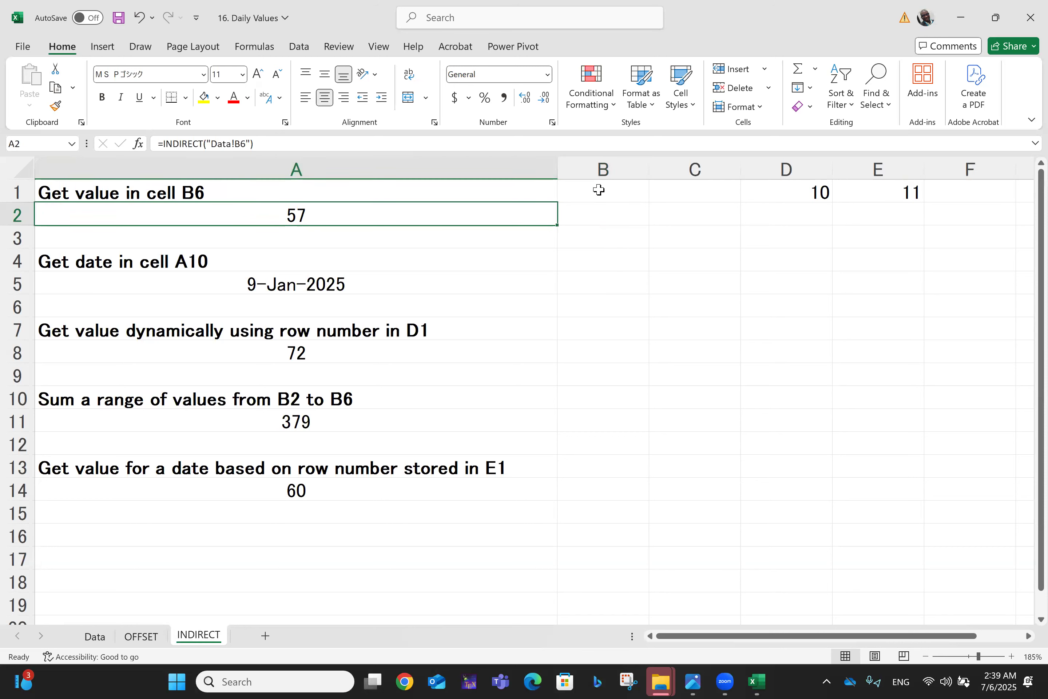
Step: Compare the INDIRECT result with a direct reference, =Data!B6, in cell B2 and clear the cell
left_click(594, 218)
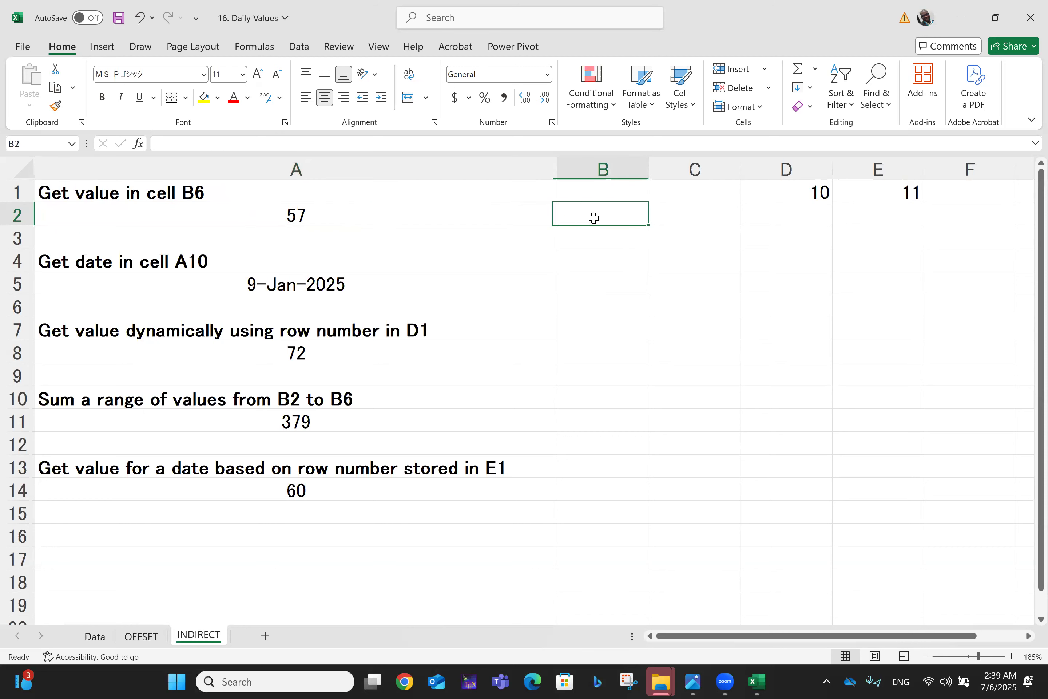
type("=")
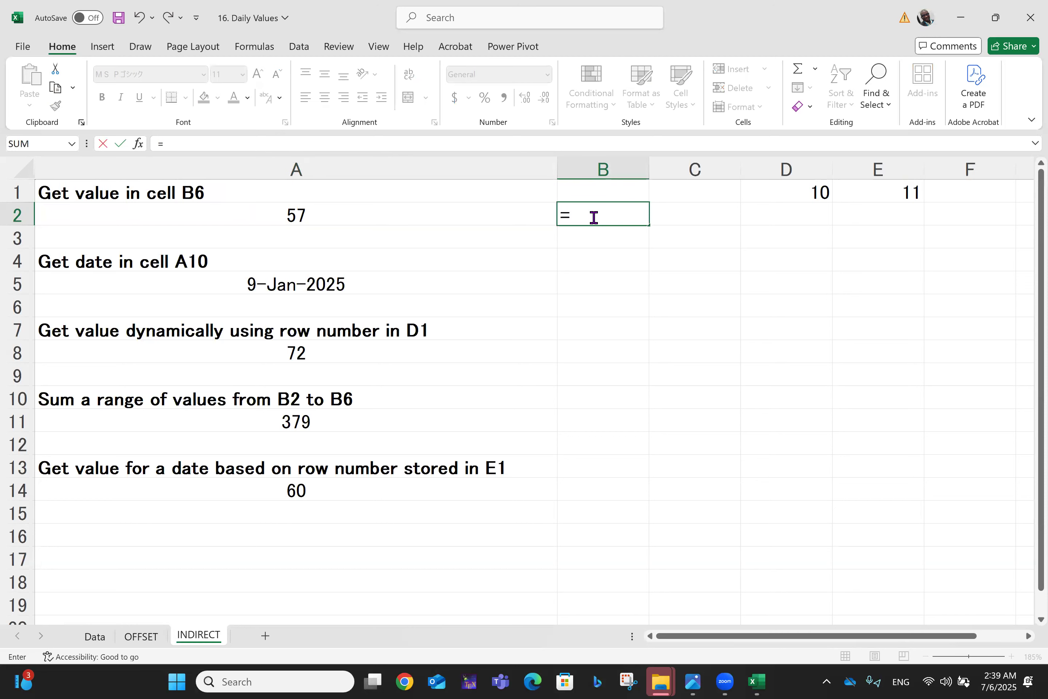
type("Da")
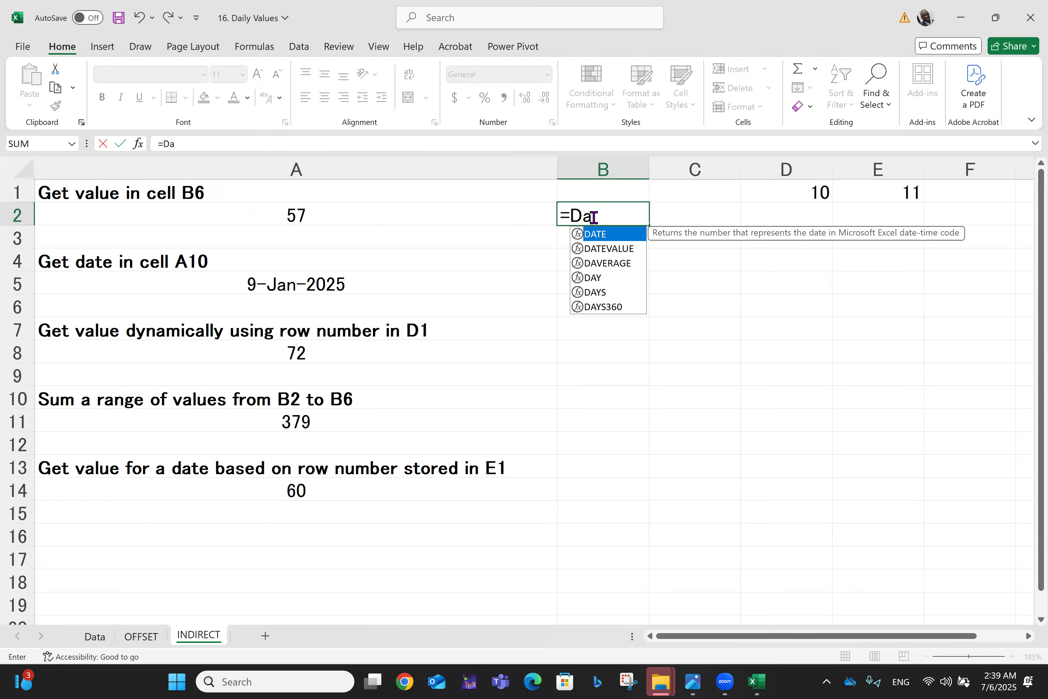
type("ta!b6")
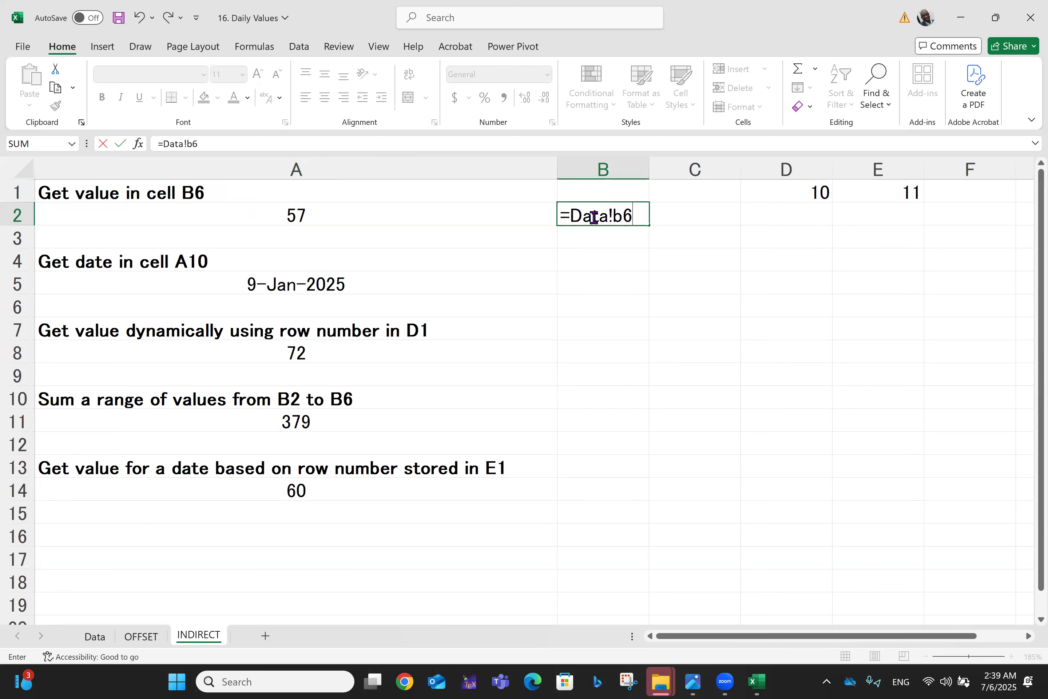
key("Return")
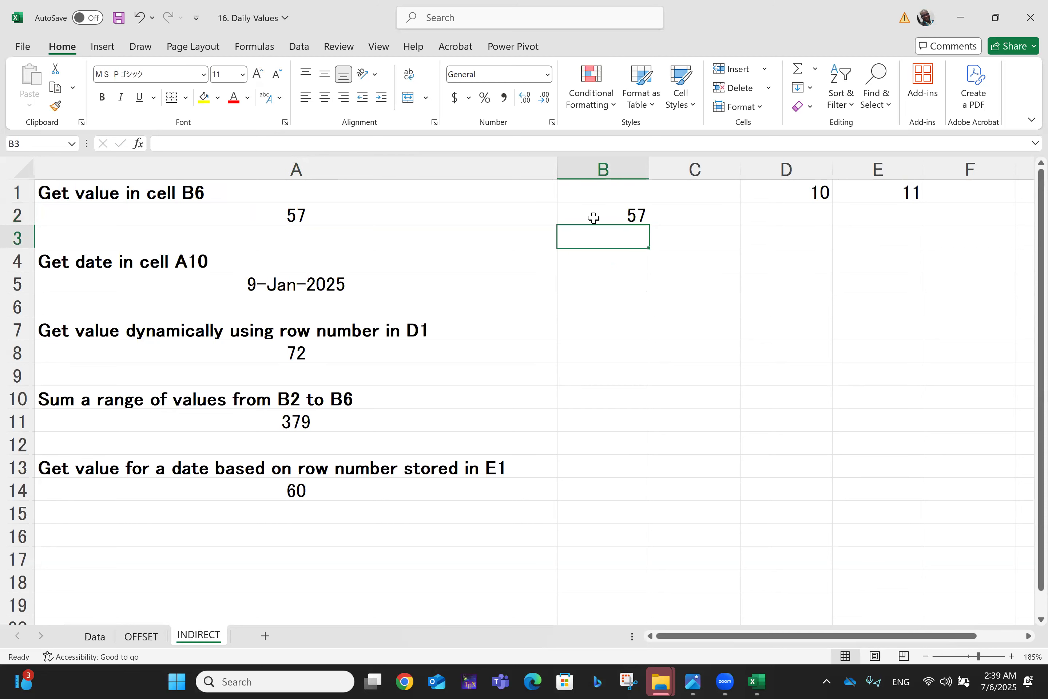
left_click(593, 218)
key("Delete")
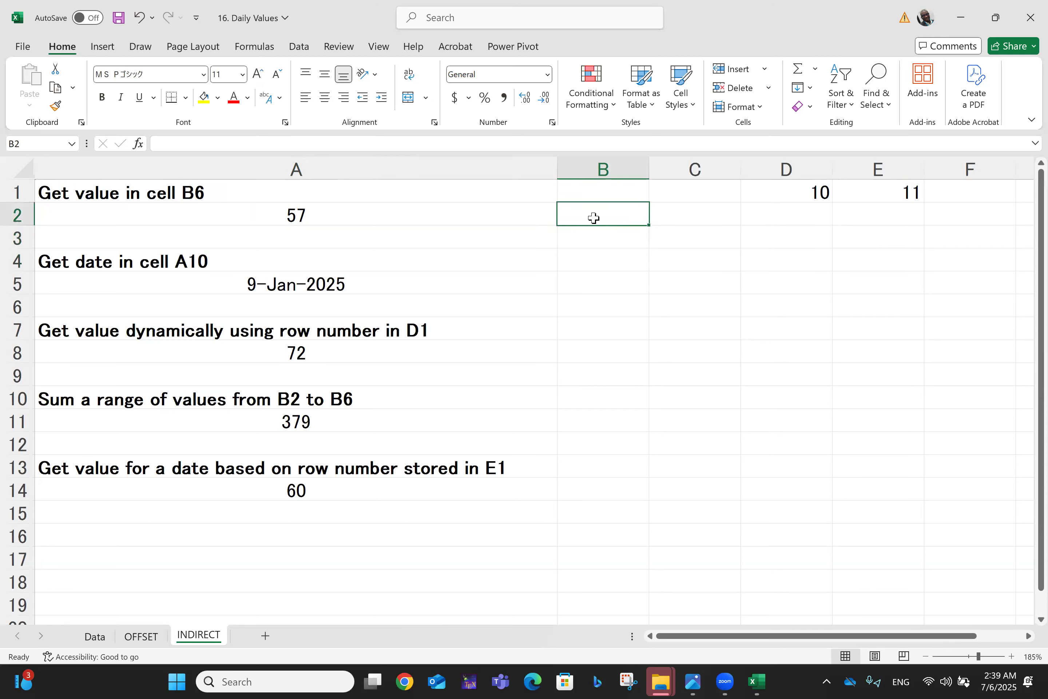
Step: Review the INDIRECT formula in cell A2 that refers to cell B6 of the Data sheet
double_click(352, 217)
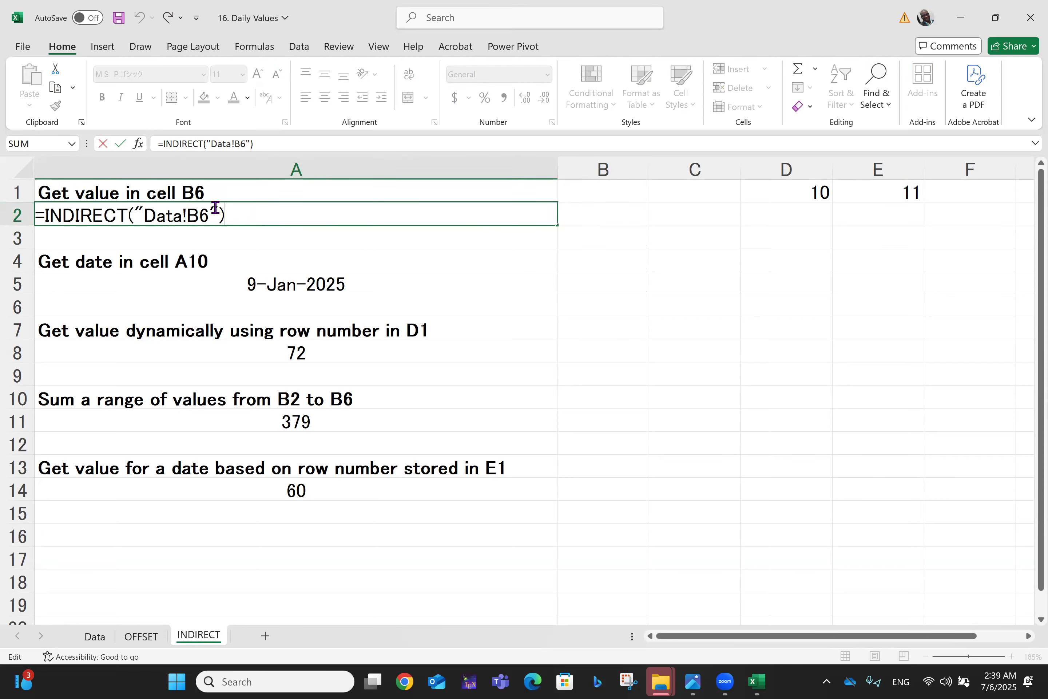
key("Return")
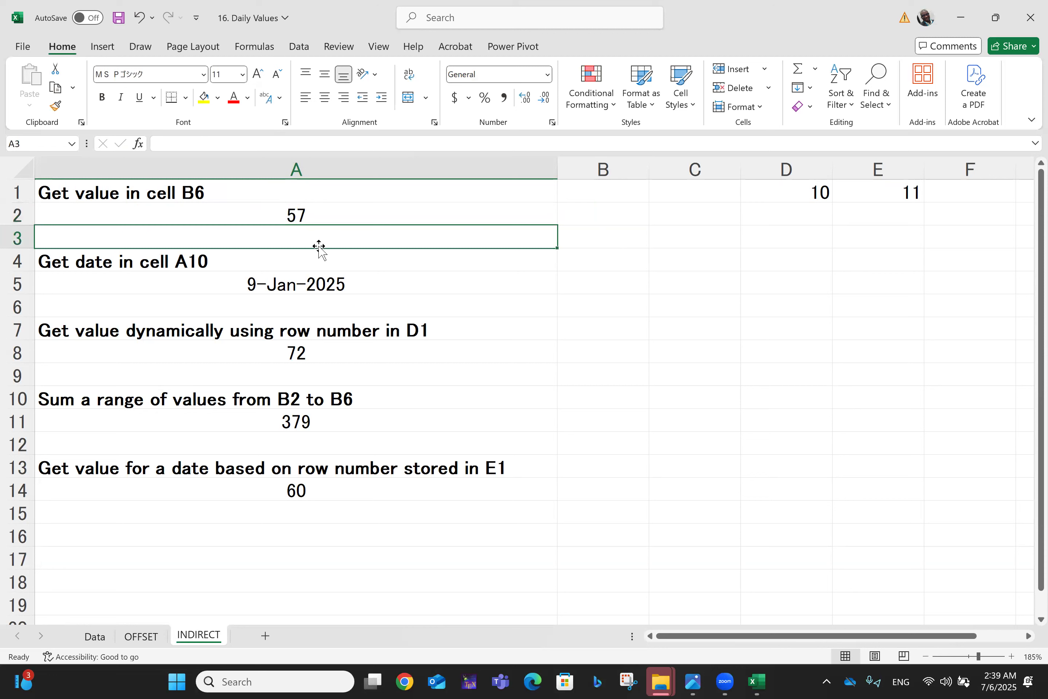
left_click(300, 215)
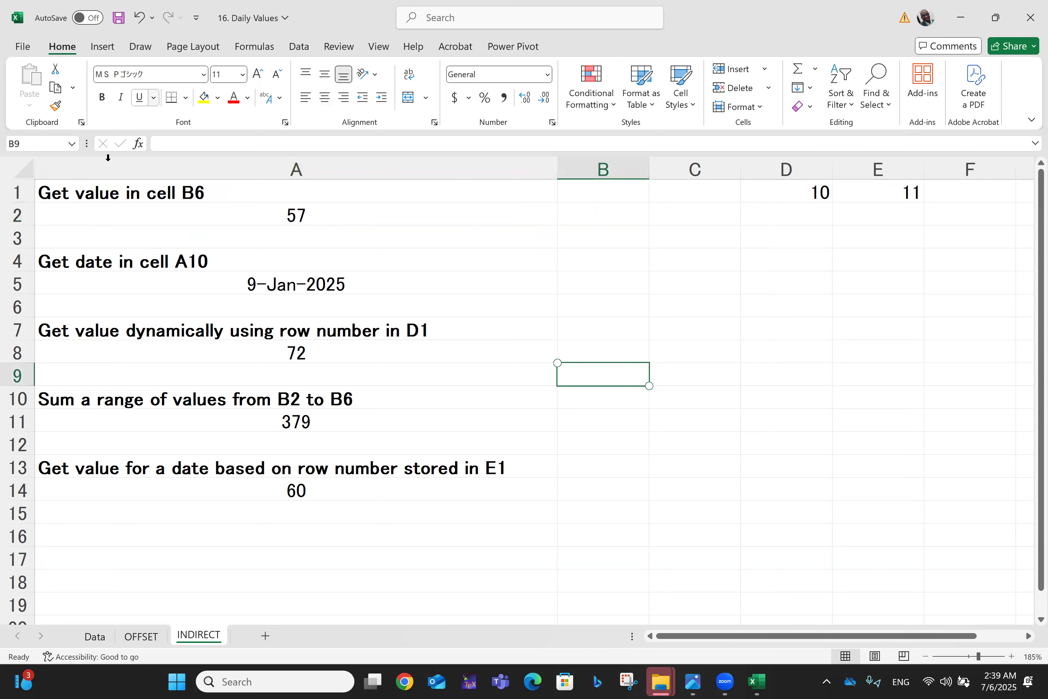
Step: Look up the date in cell A10 of the Data sheet and examine the INDIRECT formula in A5 that retrieves it
left_click(164, 275)
left_click(163, 265)
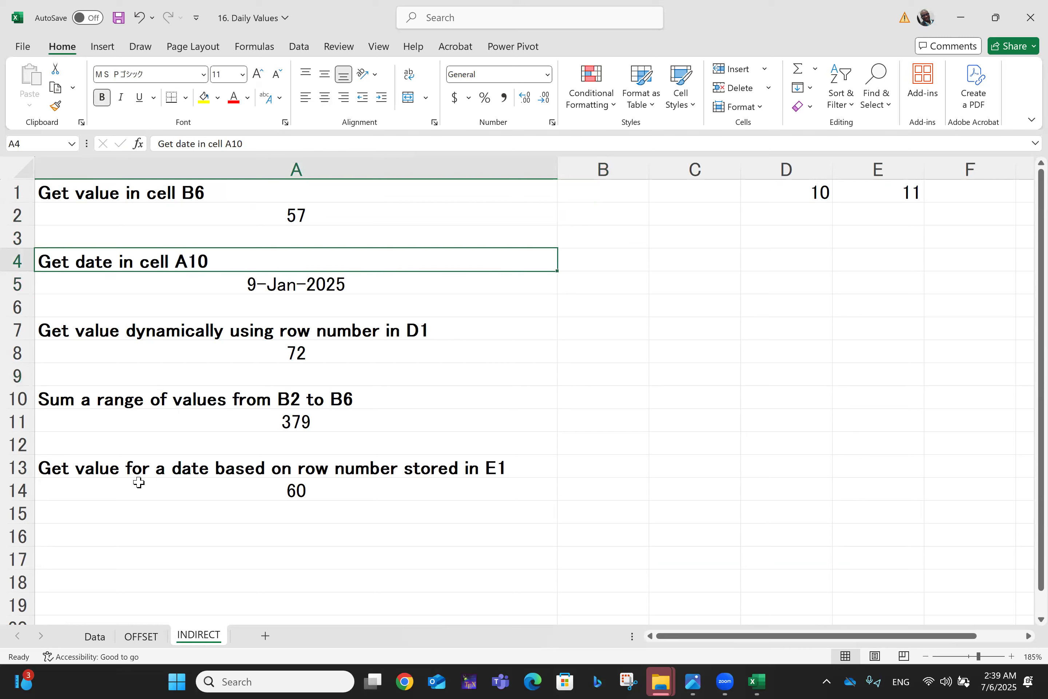
left_click(93, 636)
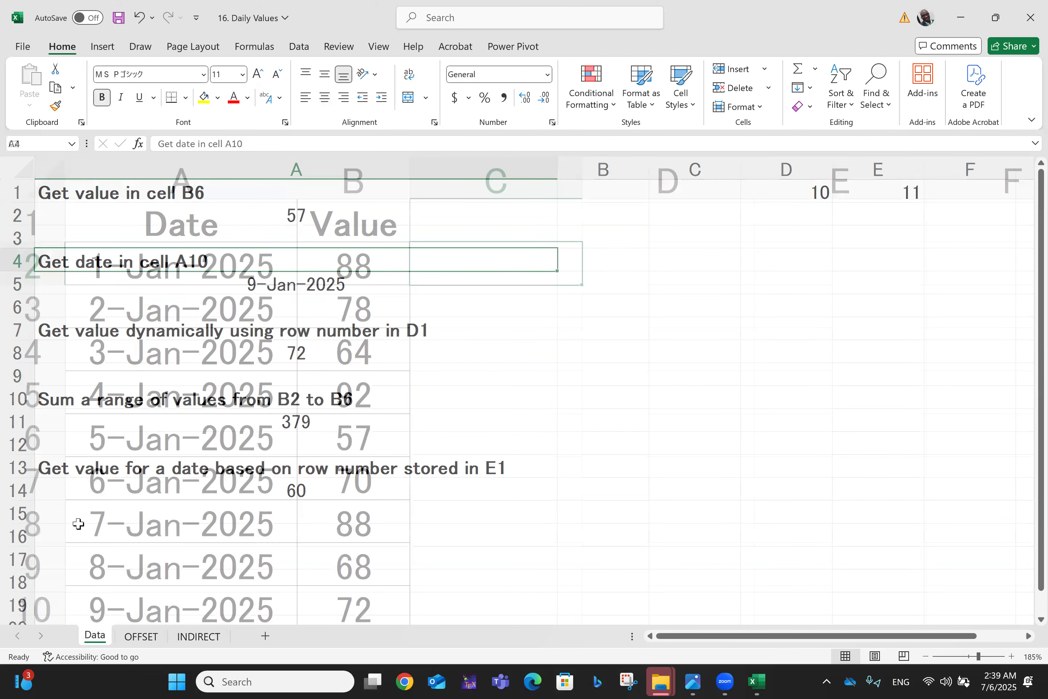
scroll(78, 523, "down", 1)
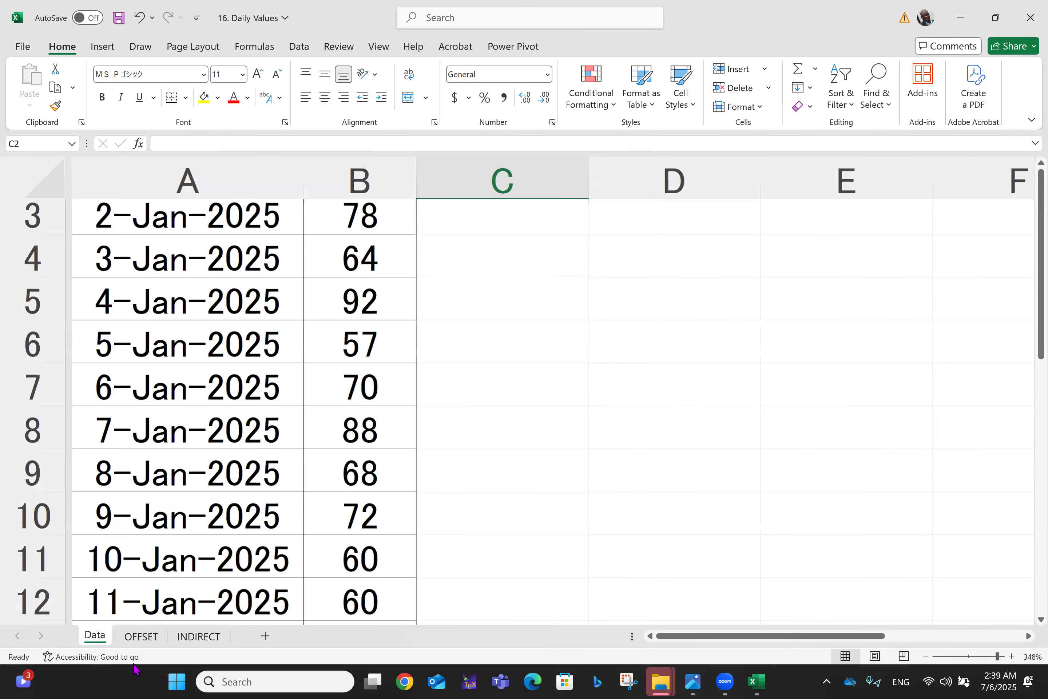
left_click(199, 637)
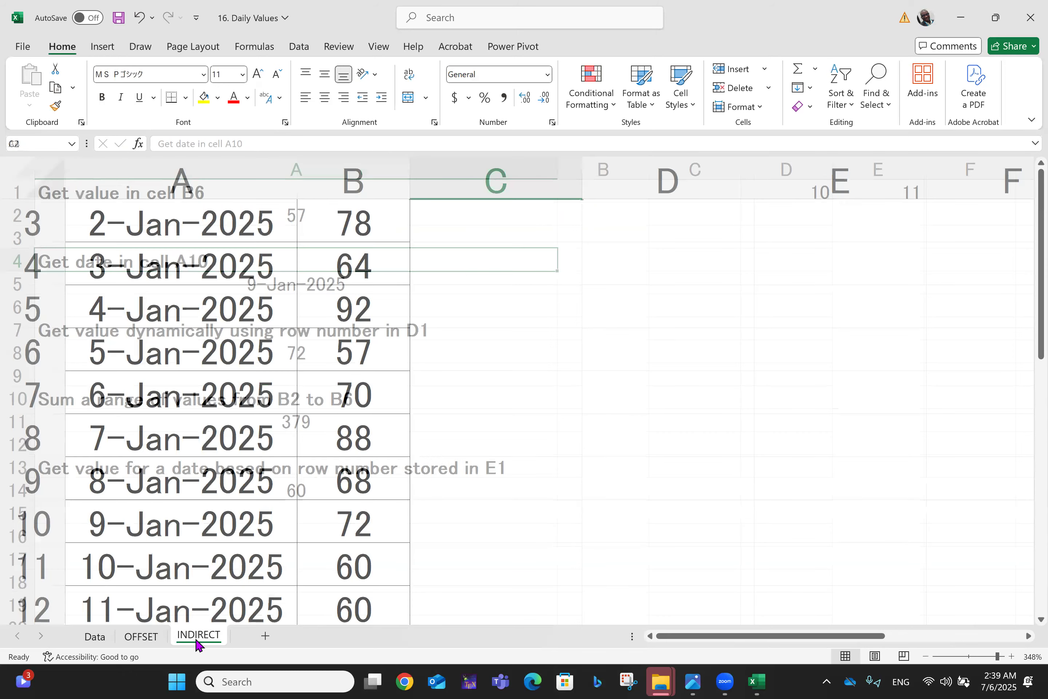
left_click(306, 291)
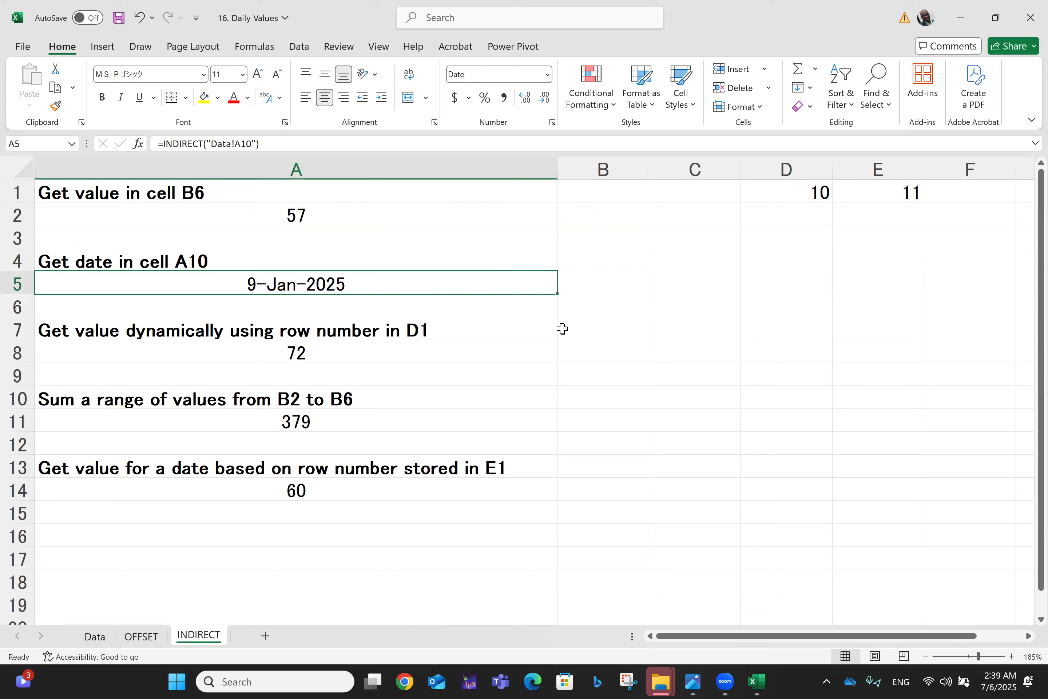
Step: Enter the direct reference =Data!A10 in cell B5 of the INDIRECT sheet for comparison
left_click(581, 289)
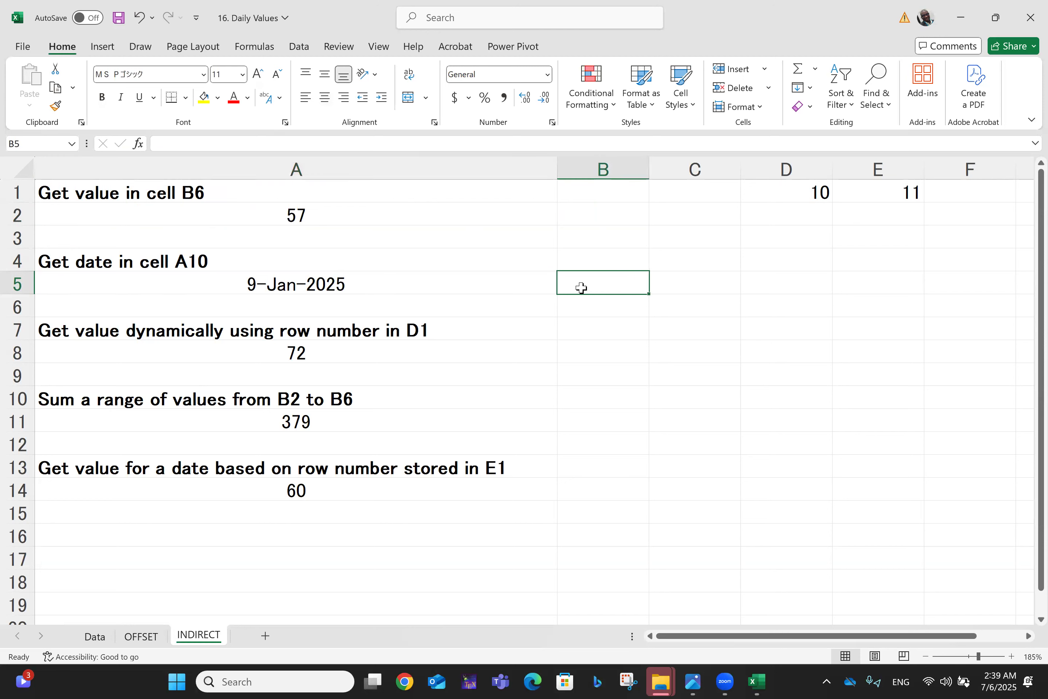
type("=data")
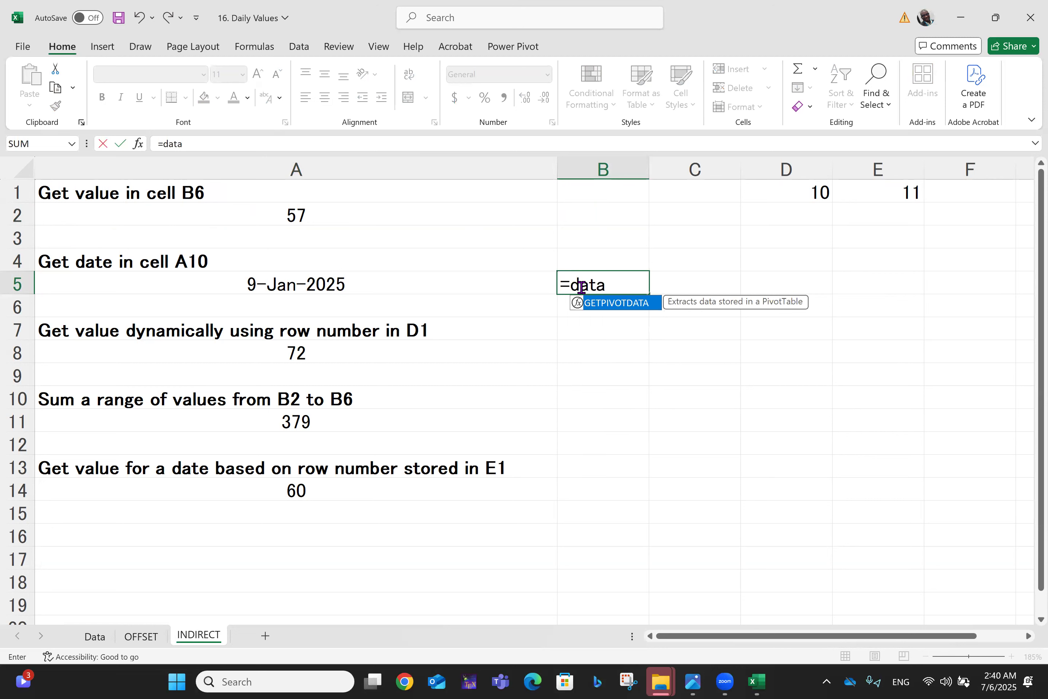
type("!a10")
key("Return")
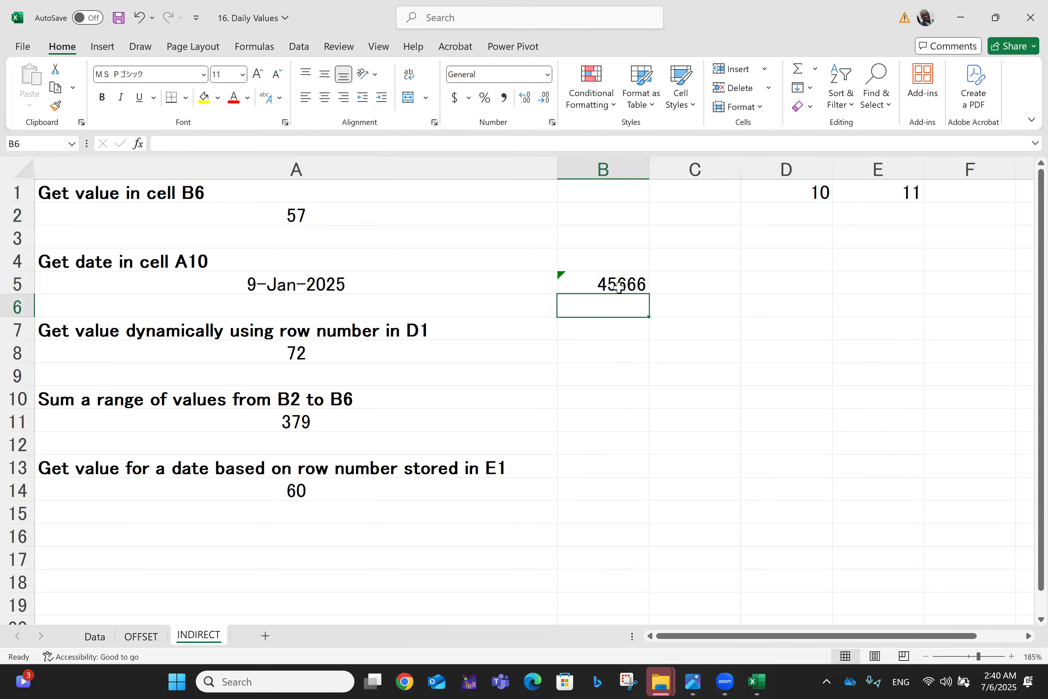
Step: Format cell B5 as a Date of type 14-Mar-2012
left_click(605, 283)
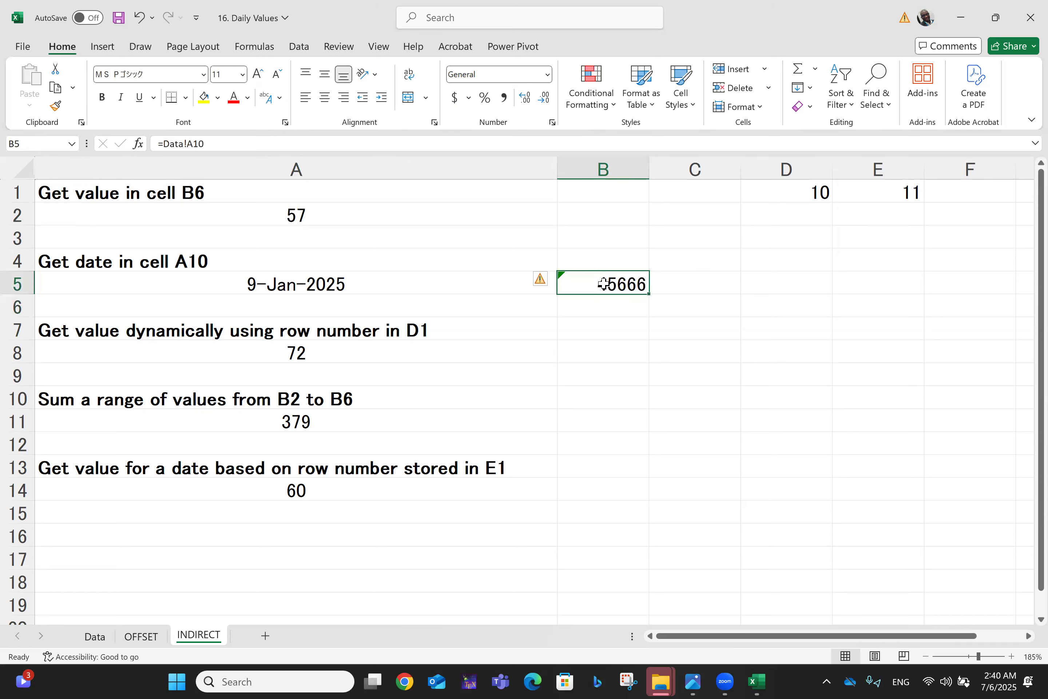
right_click(577, 289)
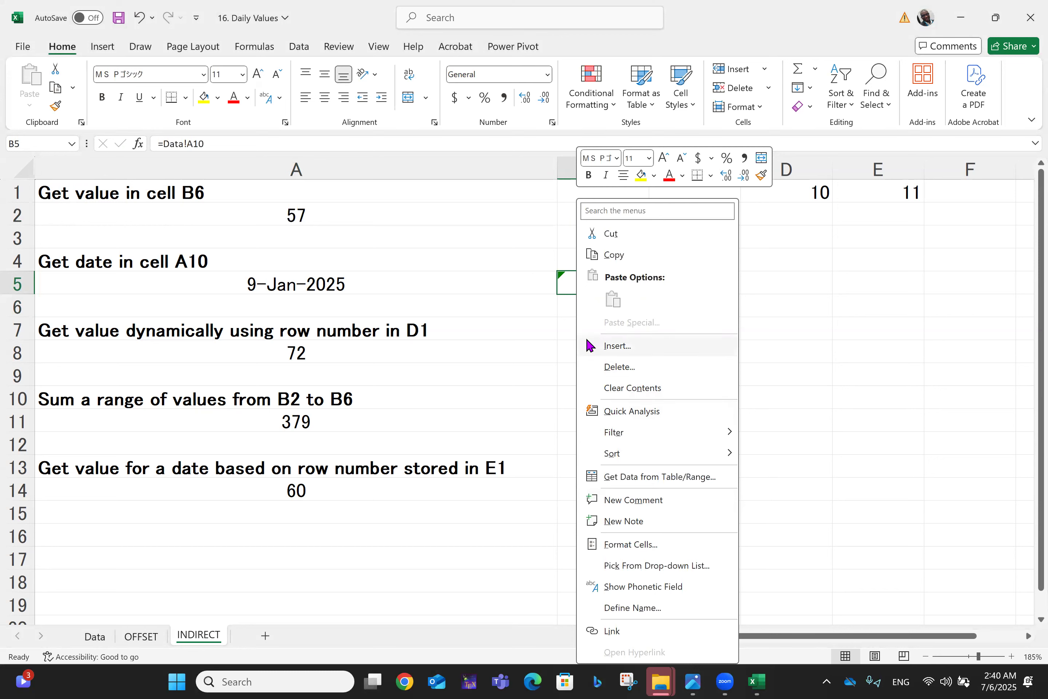
left_click(630, 546)
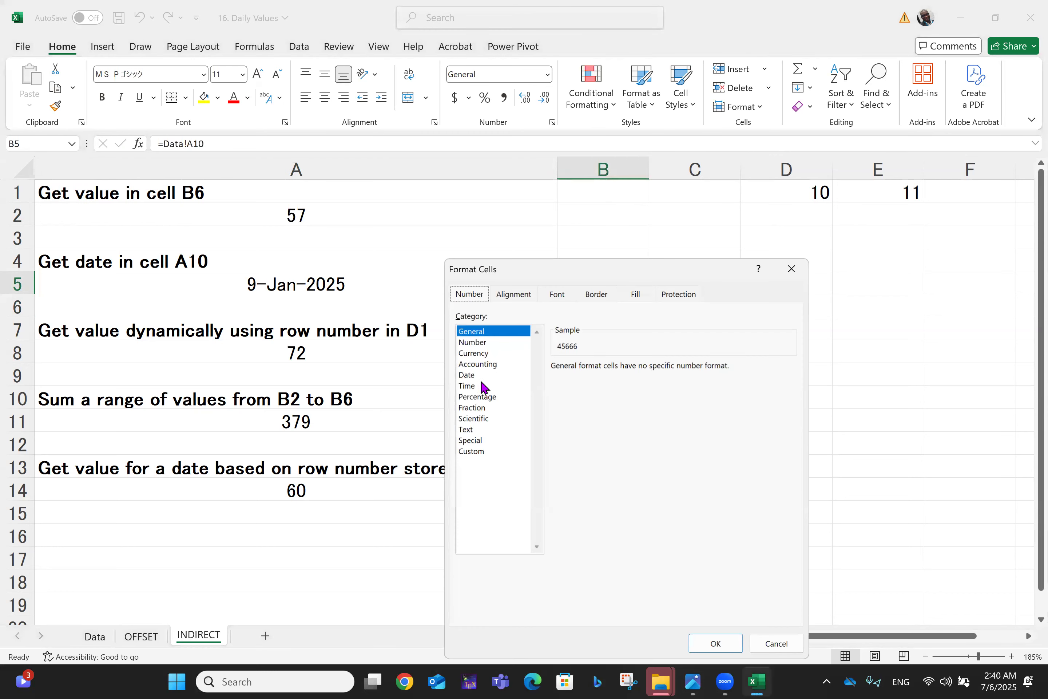
left_click(468, 380)
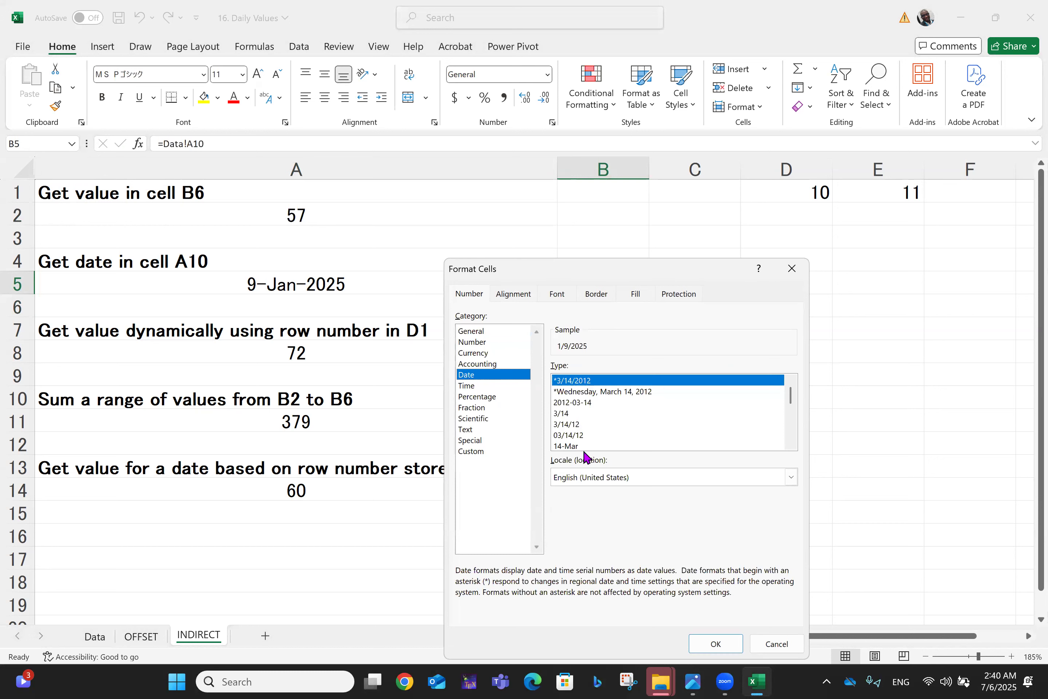
left_click(790, 445)
left_click(790, 445)
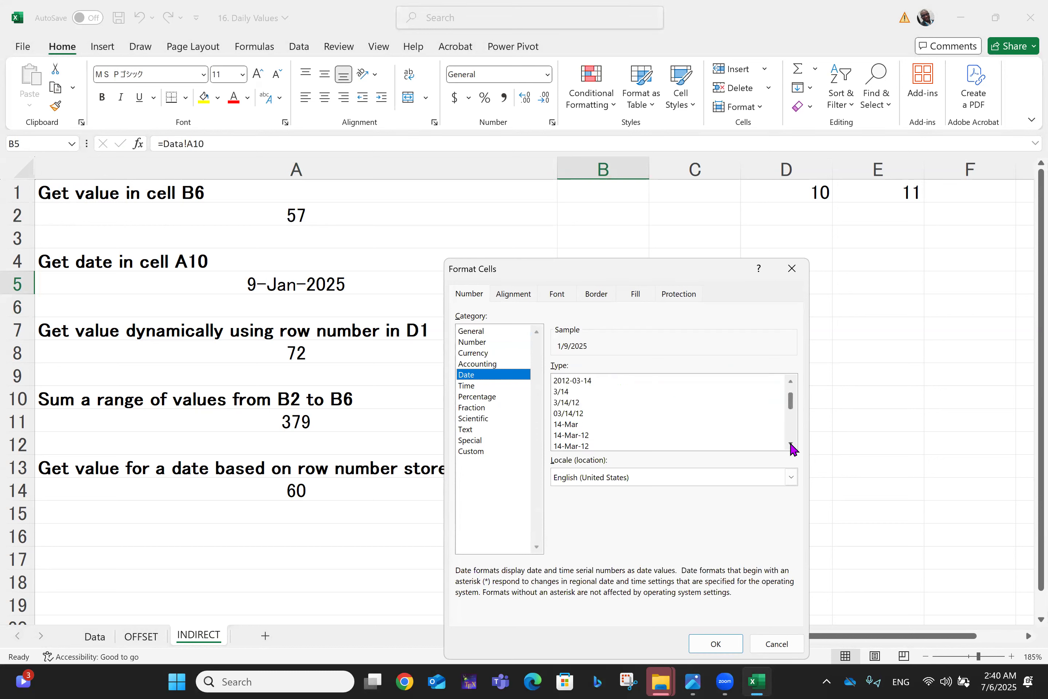
left_click(791, 445)
left_click(790, 446)
left_click(790, 445)
left_click(791, 445)
left_click(790, 445)
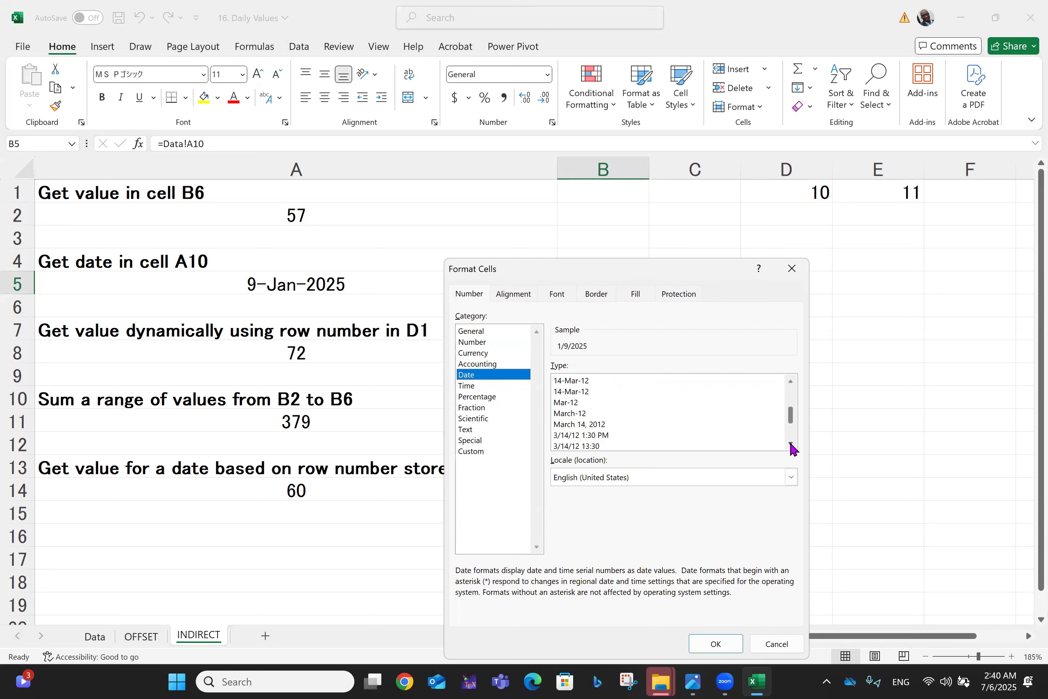
left_click(790, 445)
left_click(790, 445)
left_click(790, 445)
left_click(791, 445)
left_click(791, 445)
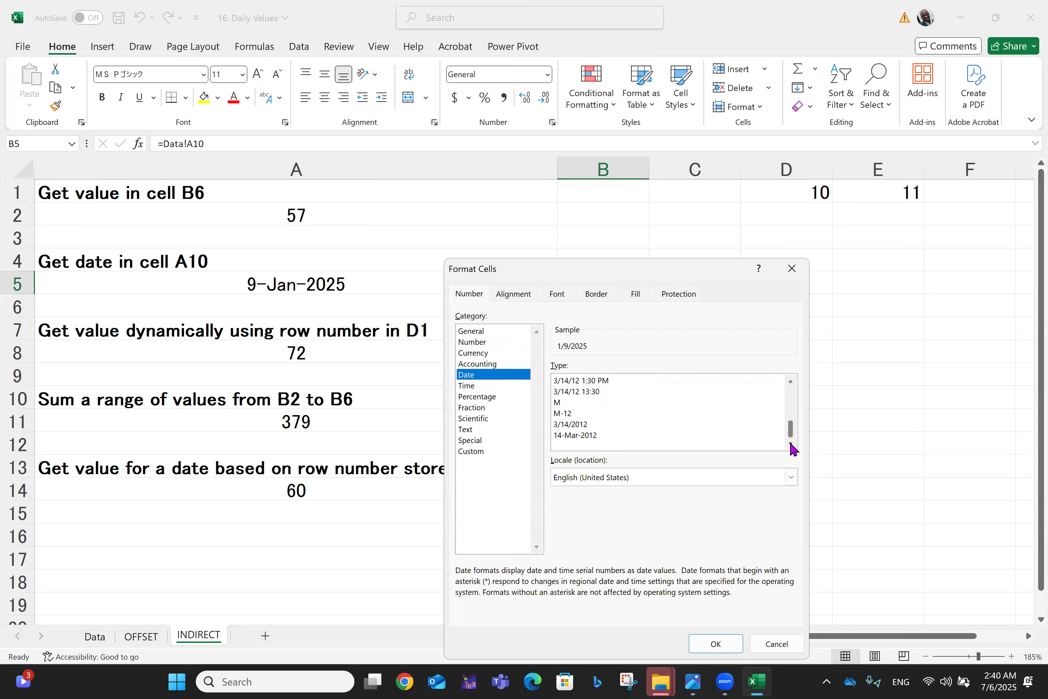
left_click(589, 435)
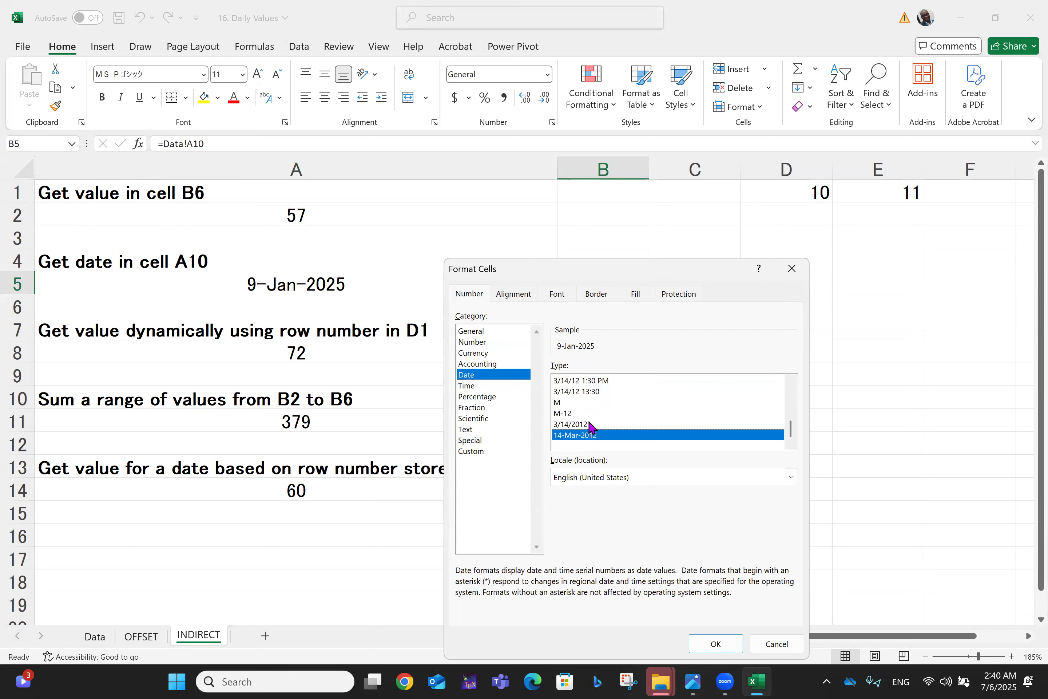
left_click(715, 643)
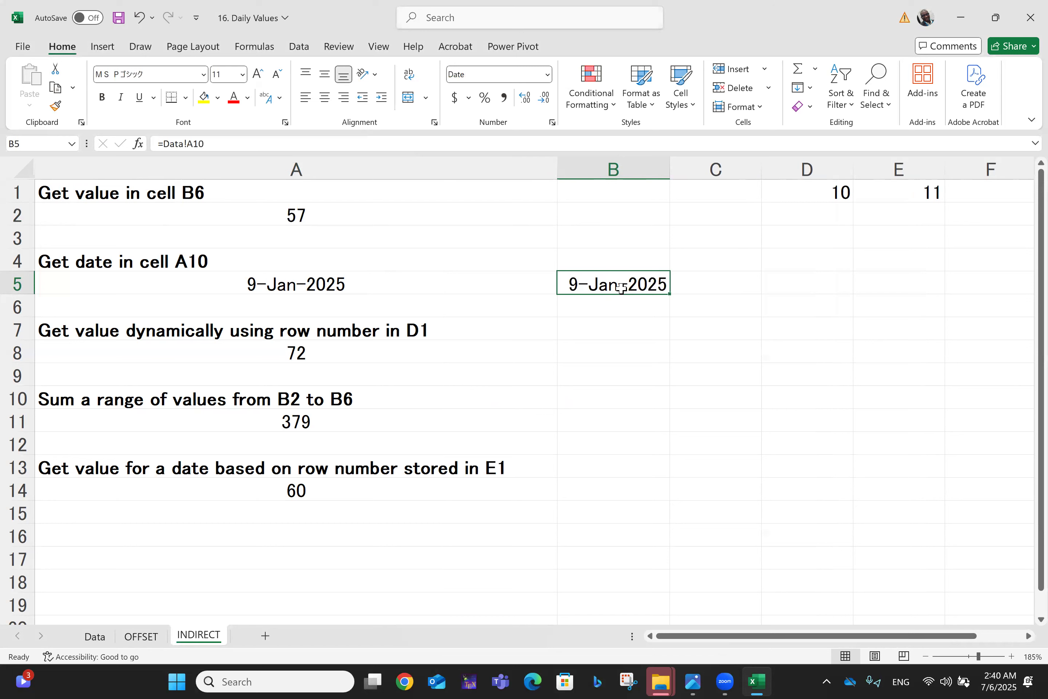
Step: Compare the INDIRECT formula in A5 with the direct reference in B5 and clear cell B5
left_click(206, 284)
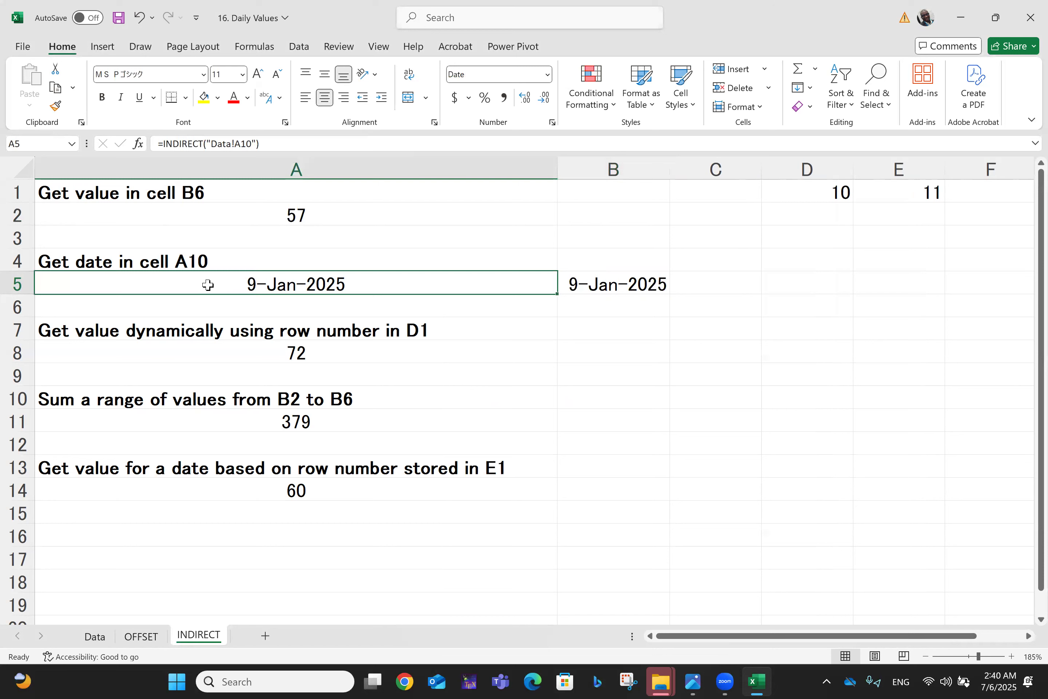
left_click(613, 285)
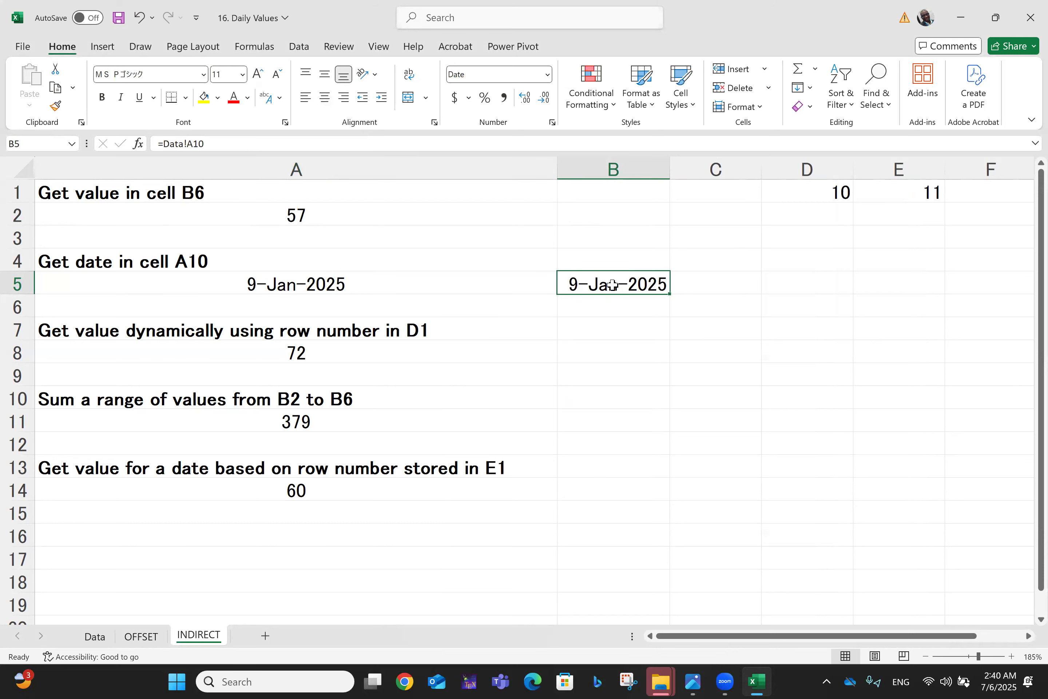
key("Delete")
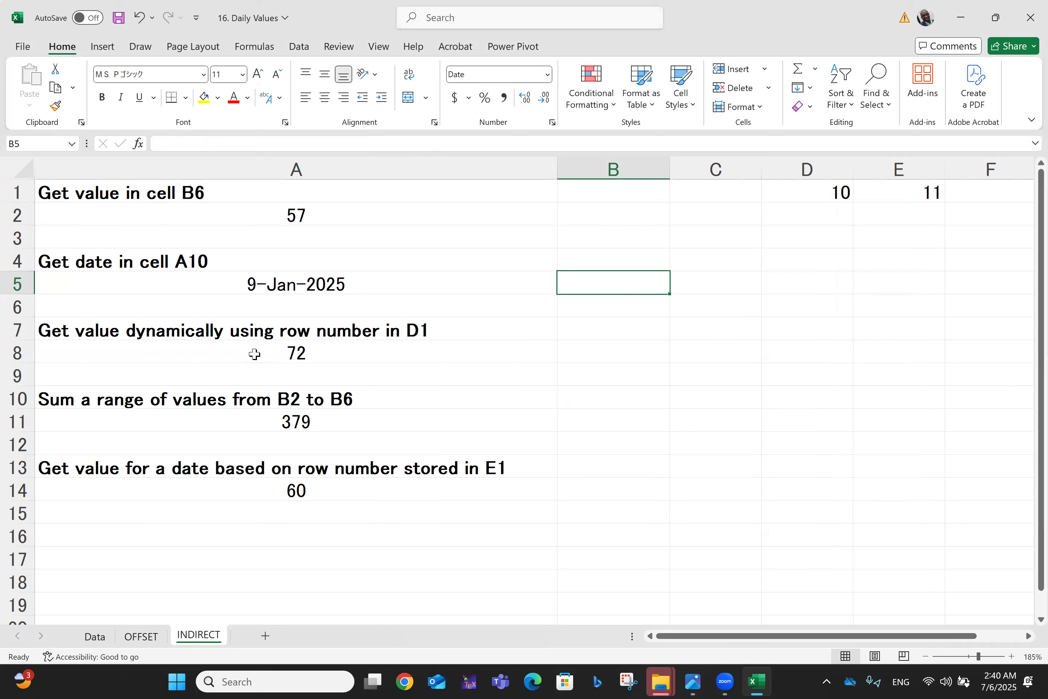
Step: Examine the row numbers in D1 and E1 and the A8 formula that builds its reference from D1
left_click(286, 336)
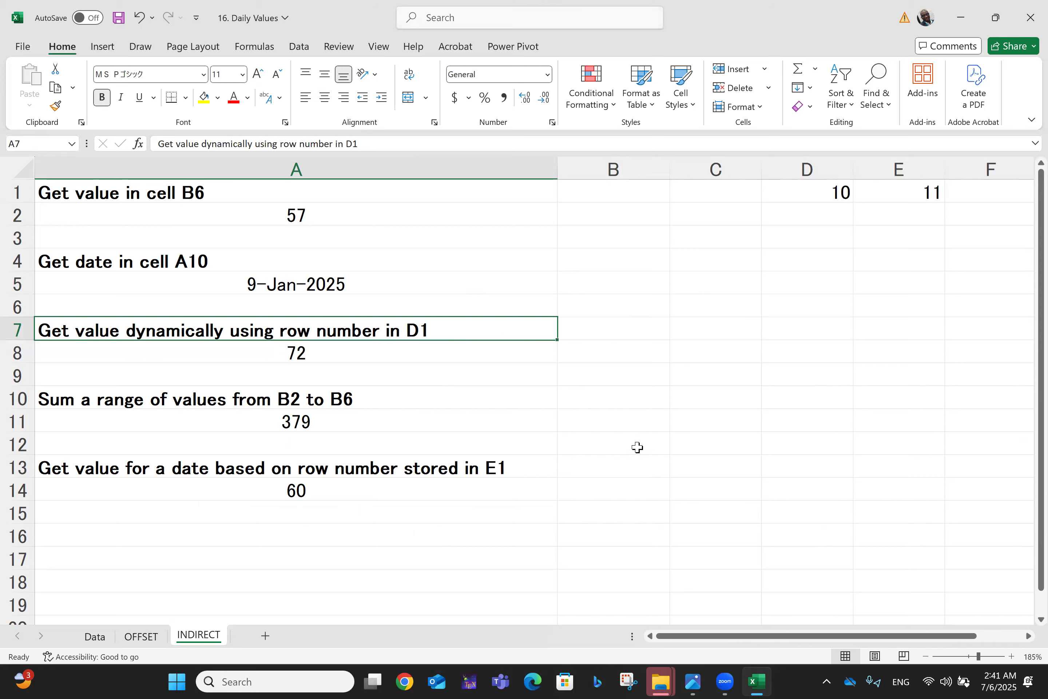
left_click(810, 194)
left_click(905, 194)
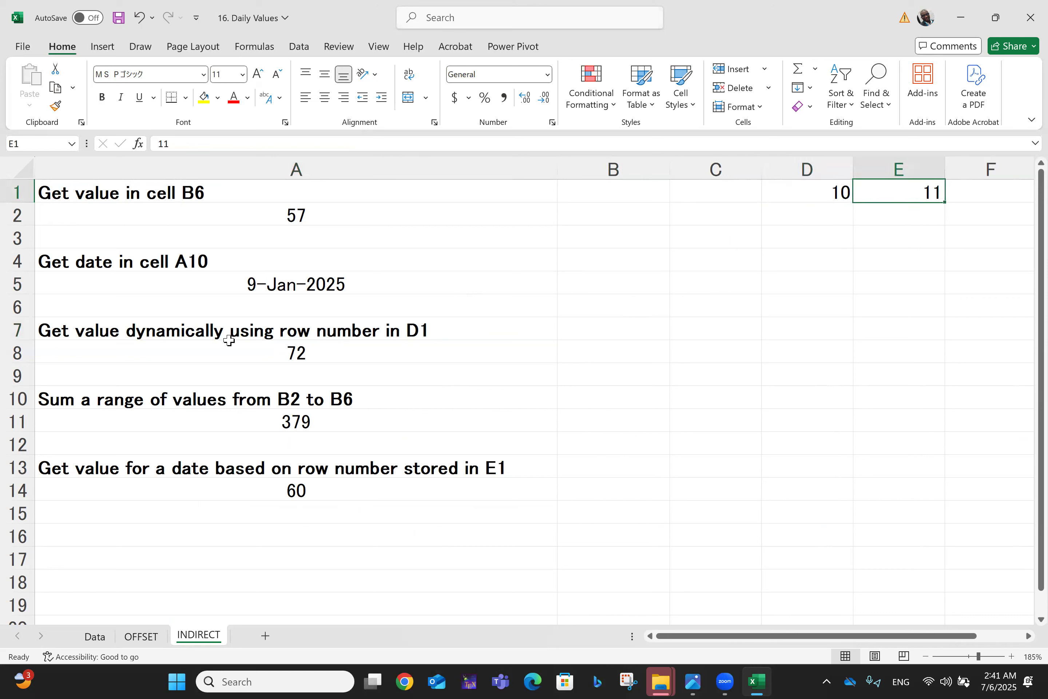
double_click(367, 346)
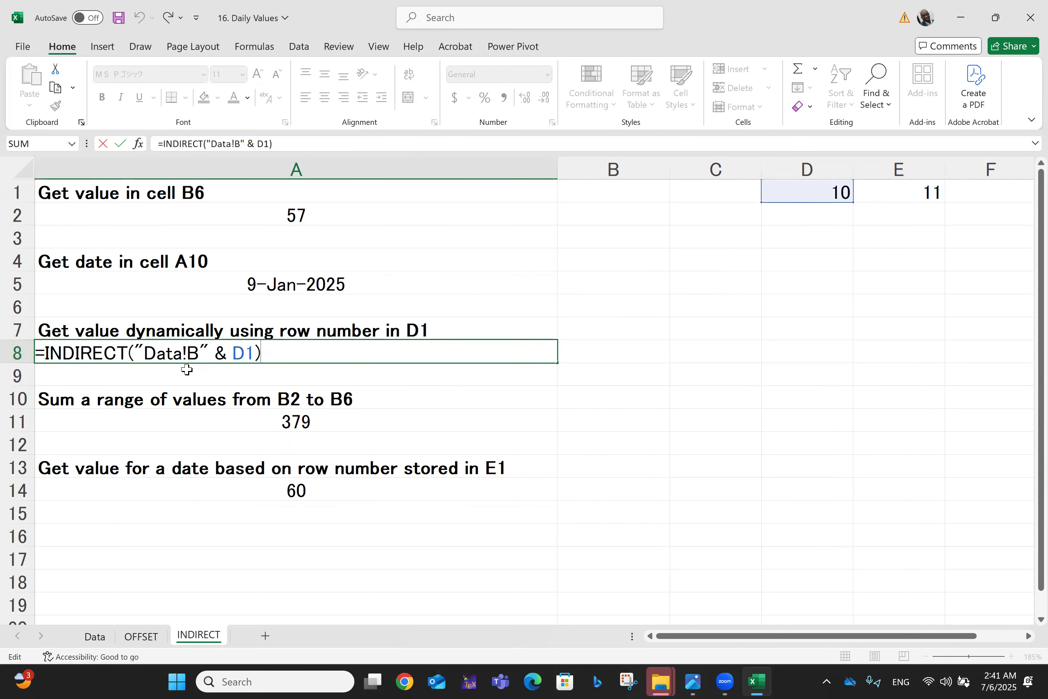
Step: Relate the "Data!B" & D1 reference in the A8 formula to column B of the Data sheet
left_click(95, 636)
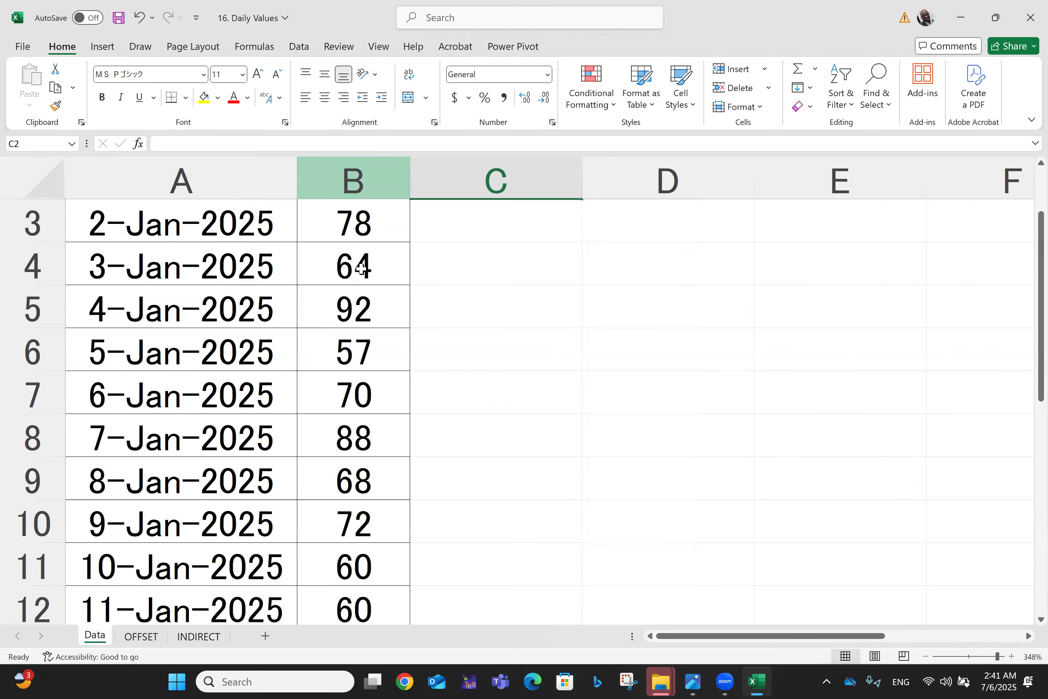
scroll(362, 269, "up", 1)
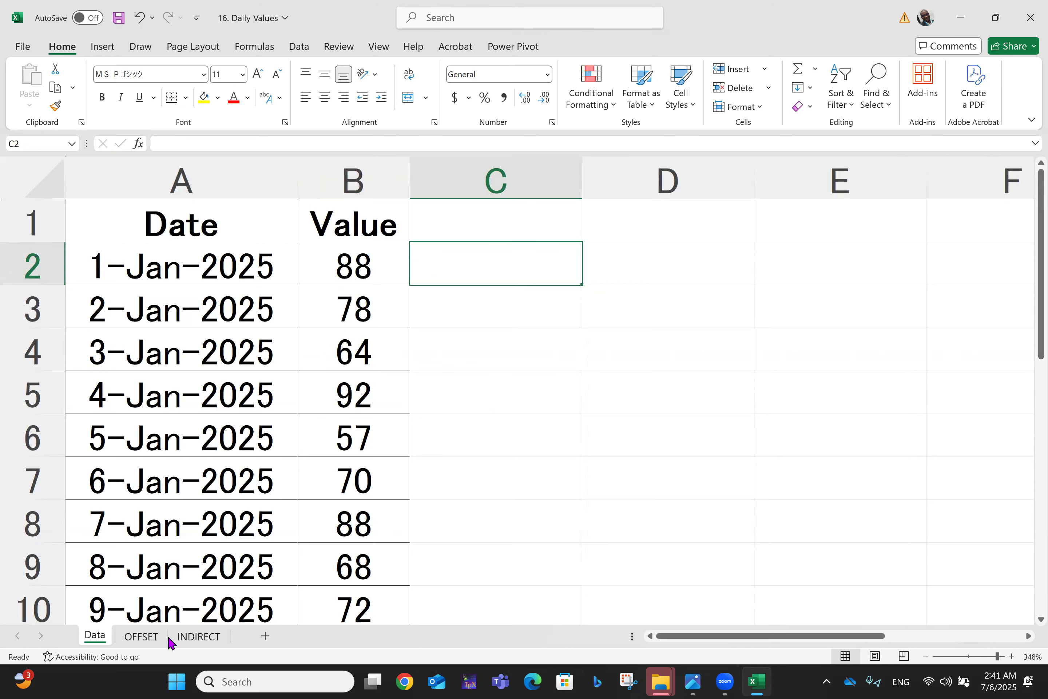
left_click(198, 634)
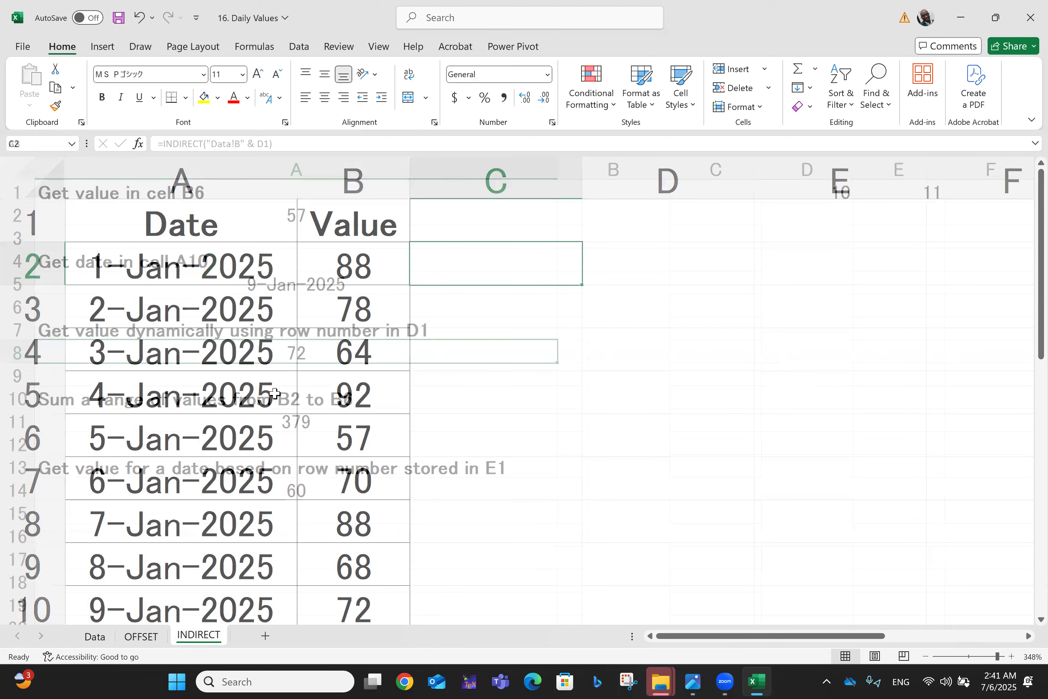
left_click(366, 367)
double_click(336, 348)
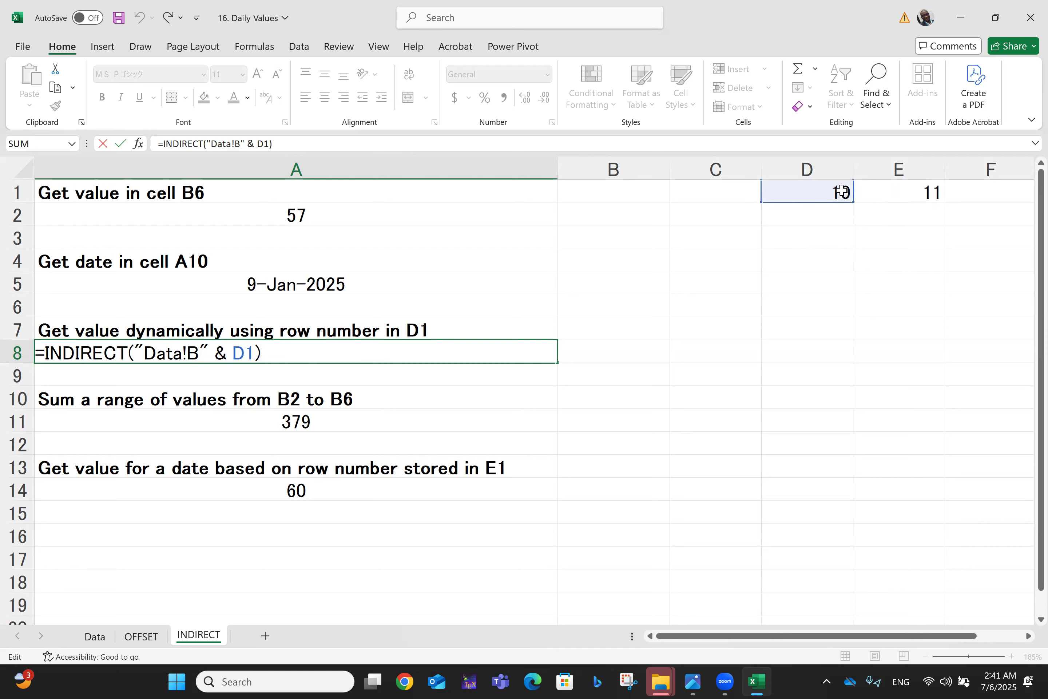
left_click(93, 636)
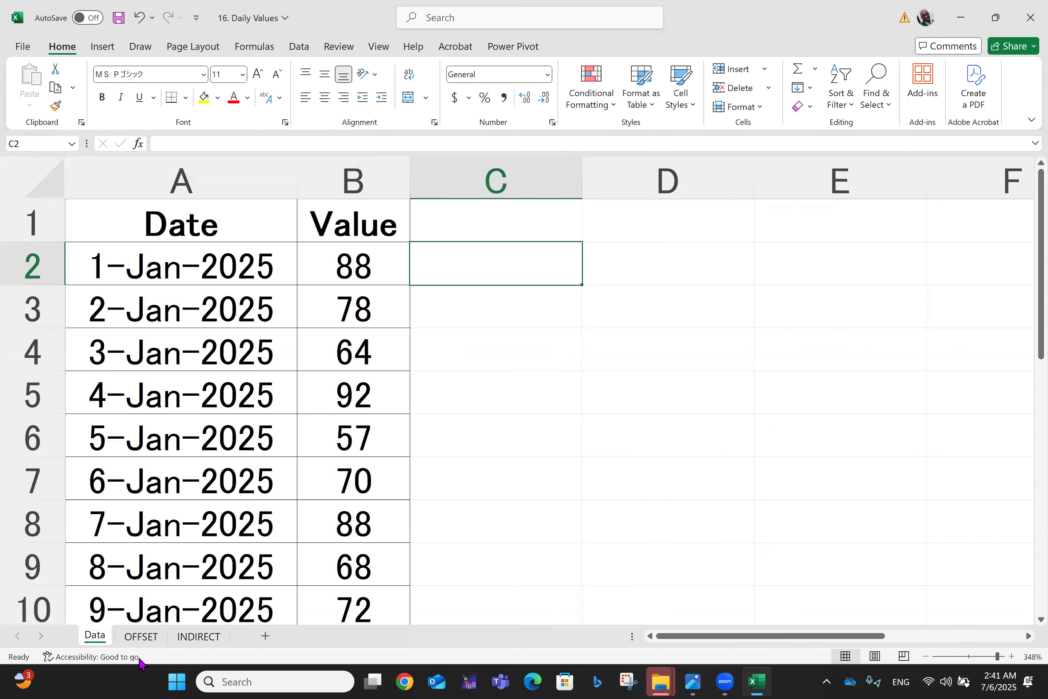
left_click(195, 639)
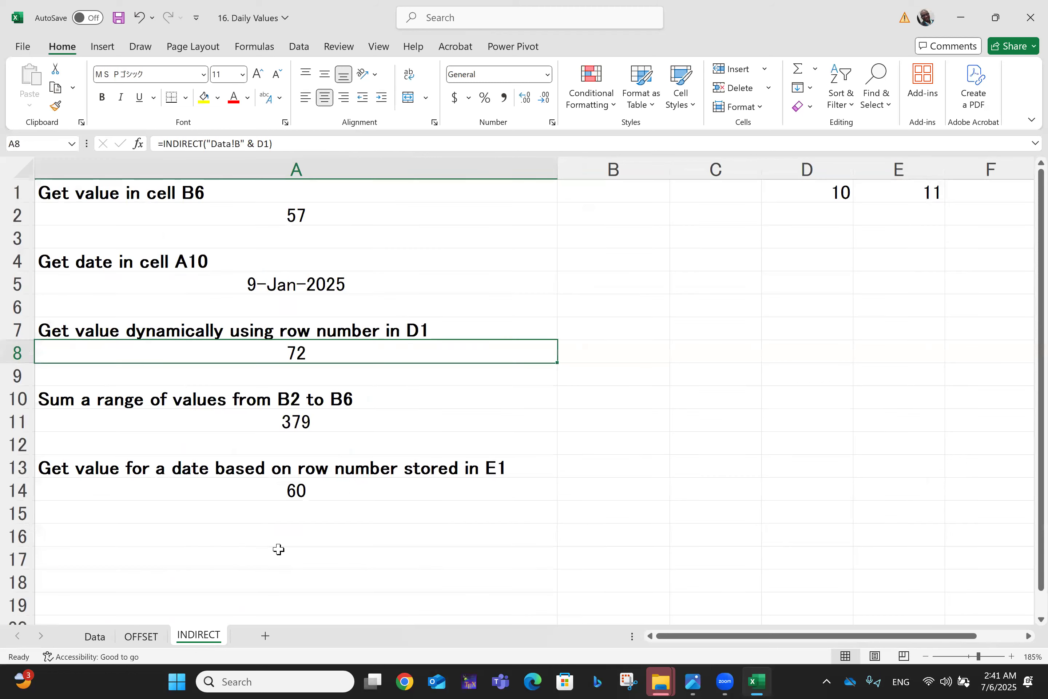
Step: Review the A8 formula on the INDIRECT sheet once more and select its row number cell D1
double_click(346, 353)
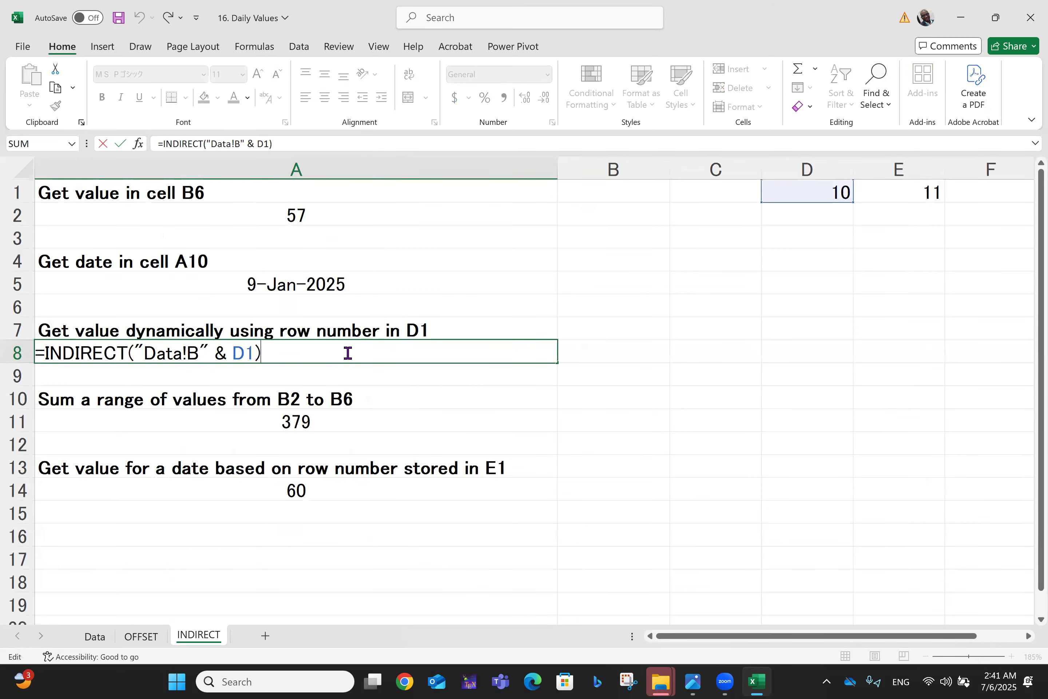
key("Return")
left_click(331, 355)
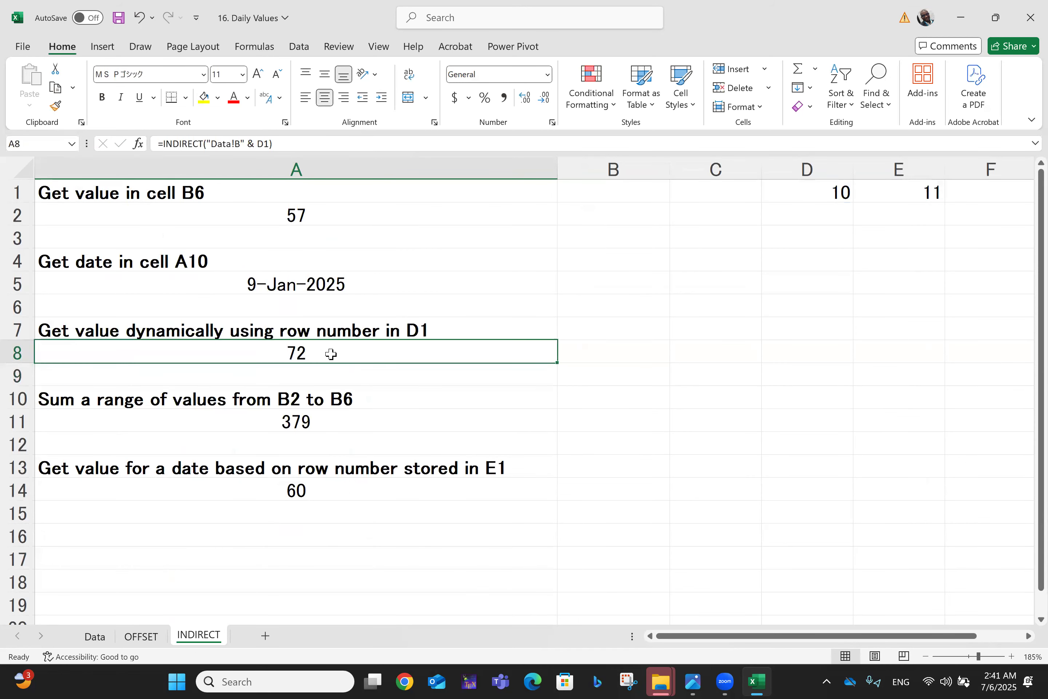
left_click(811, 192)
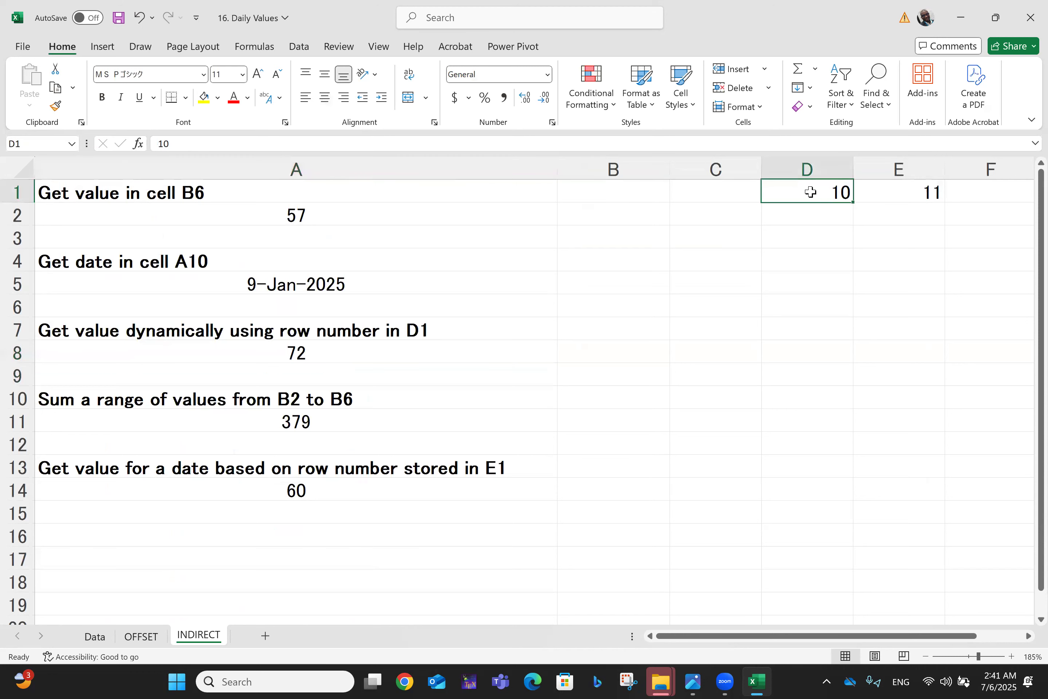
Step: Set the row number in D1 to 12 and check the A8 result against cell B12 on the Data sheet
type("12")
key("Return")
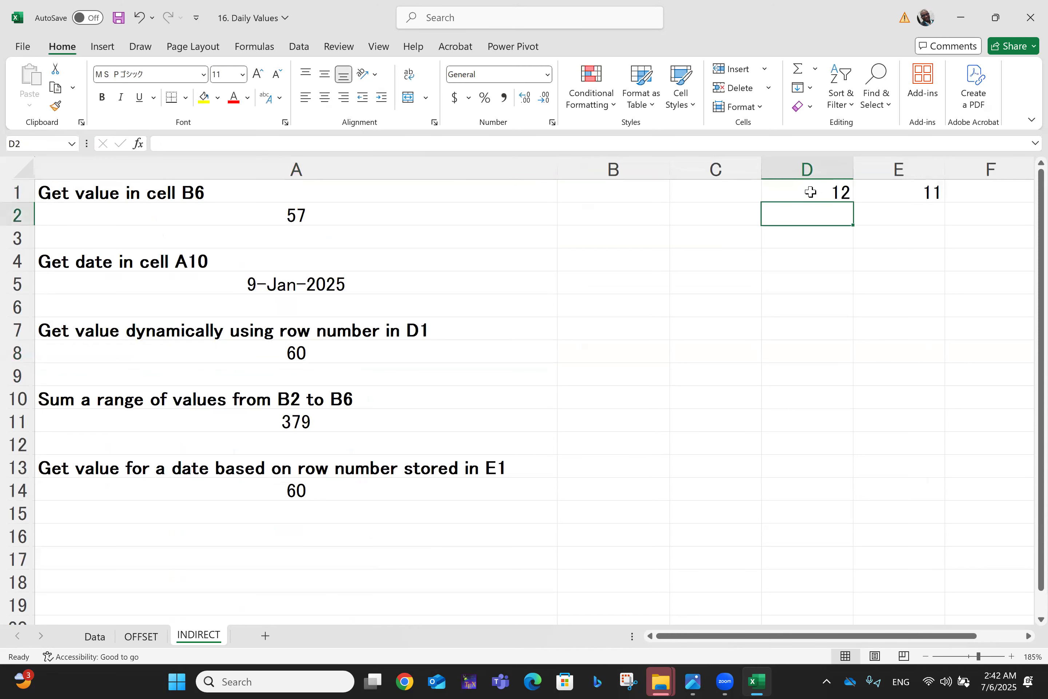
left_click(810, 192)
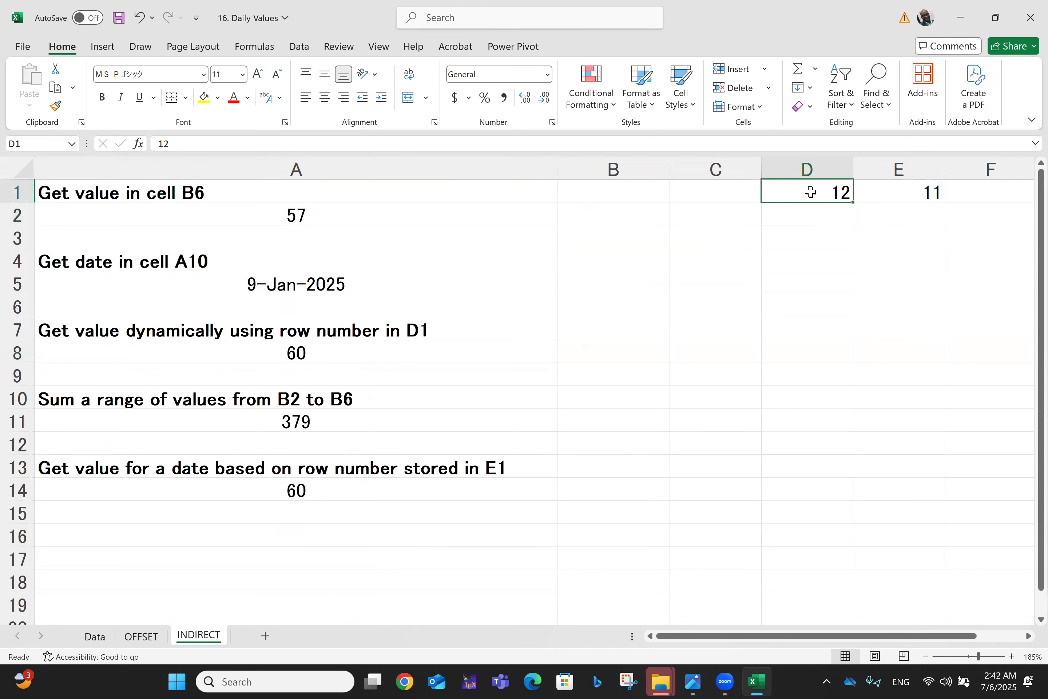
left_click(80, 645)
scroll(312, 463, "down", 1)
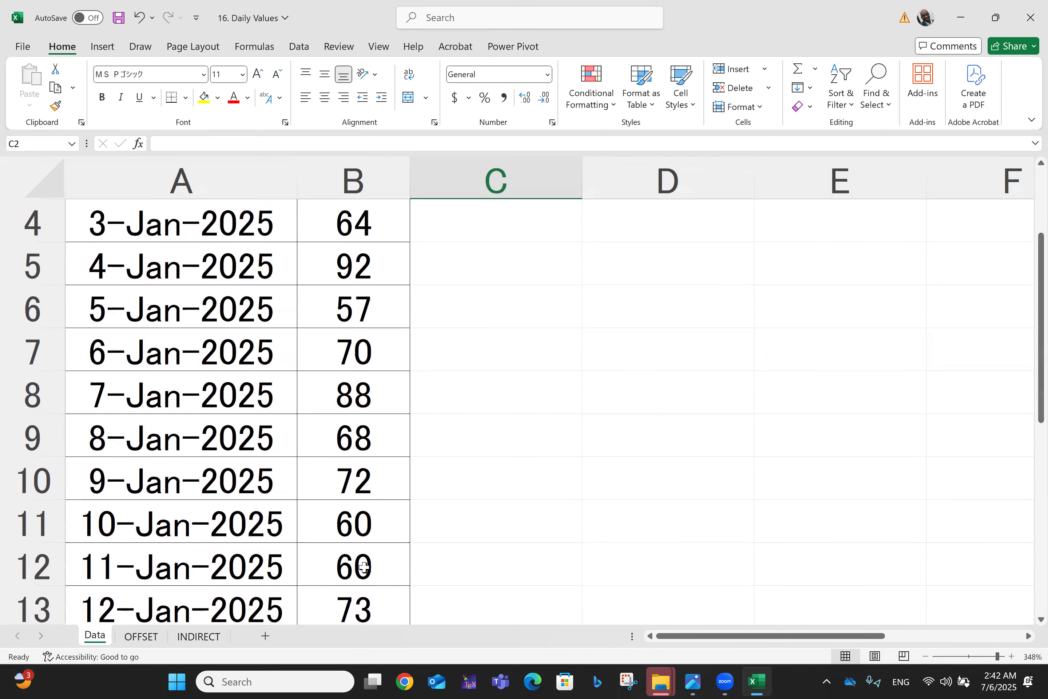
left_click(361, 566)
left_click(189, 636)
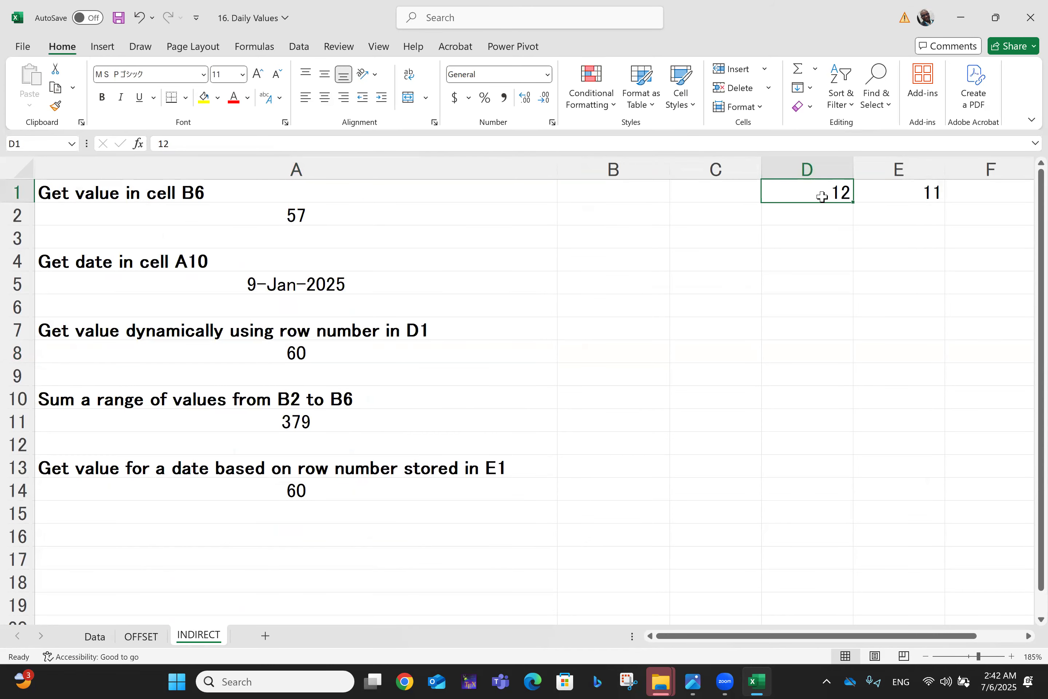
Step: Test the A8 formula on the INDIRECT sheet with row numbers 21 and 22 in D1
left_click(846, 234)
left_click(833, 193)
double_click(834, 194)
key("BackSpace")
key("BackSpace")
type("21")
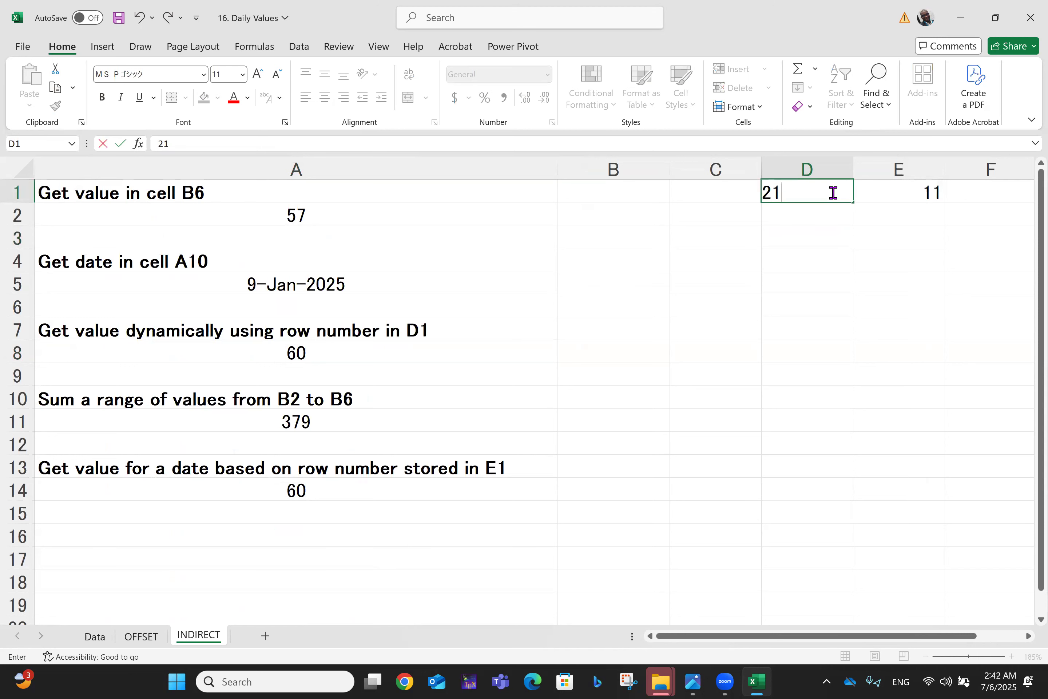
key("Return")
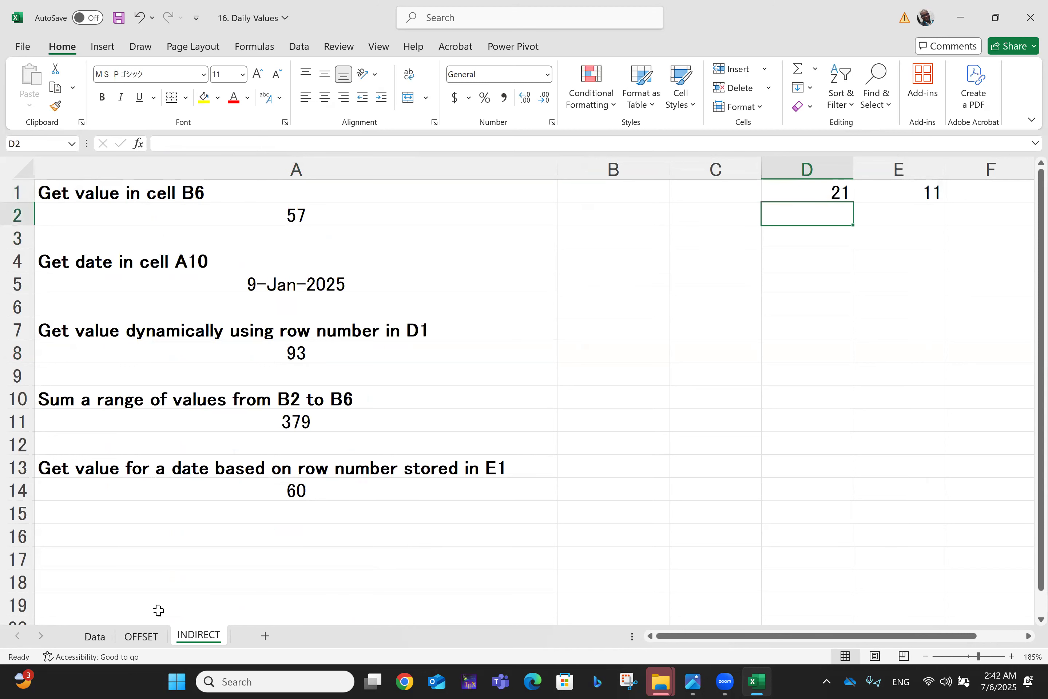
left_click(846, 191)
type("22")
key("Return")
Step: Set the row number in D1 to 17
left_click(810, 194)
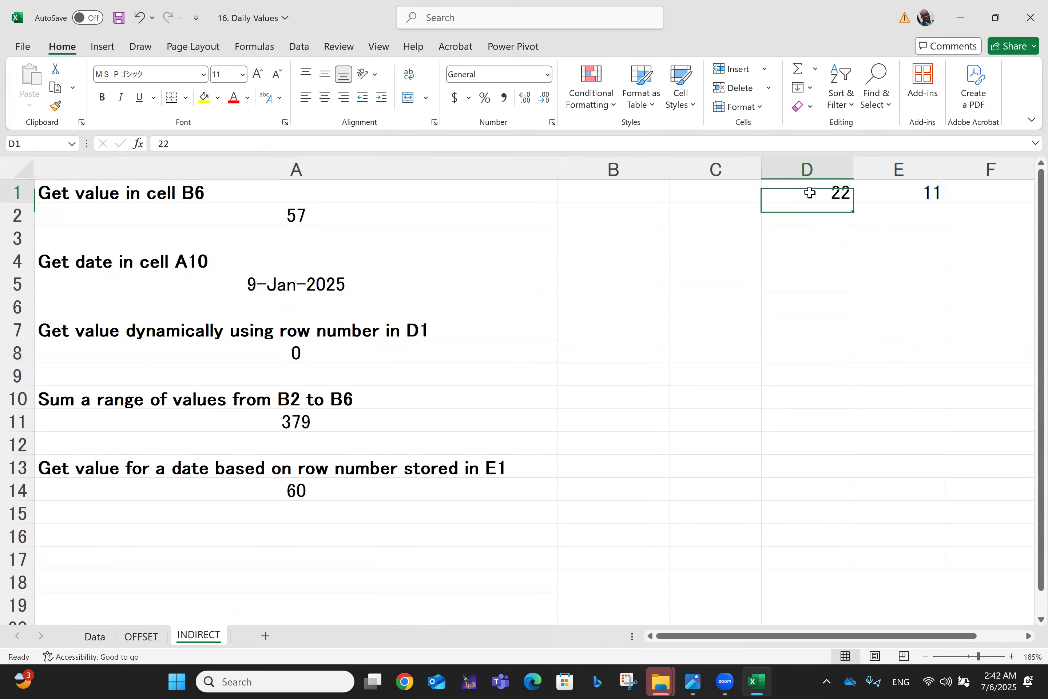
type("17")
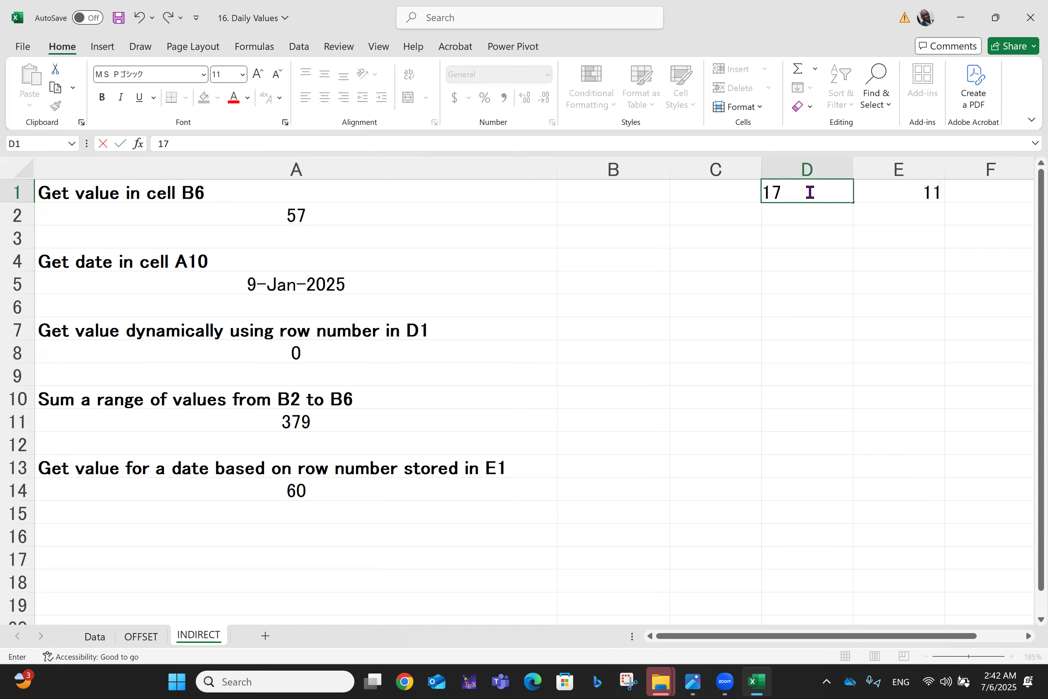
key("Return")
left_click(810, 193)
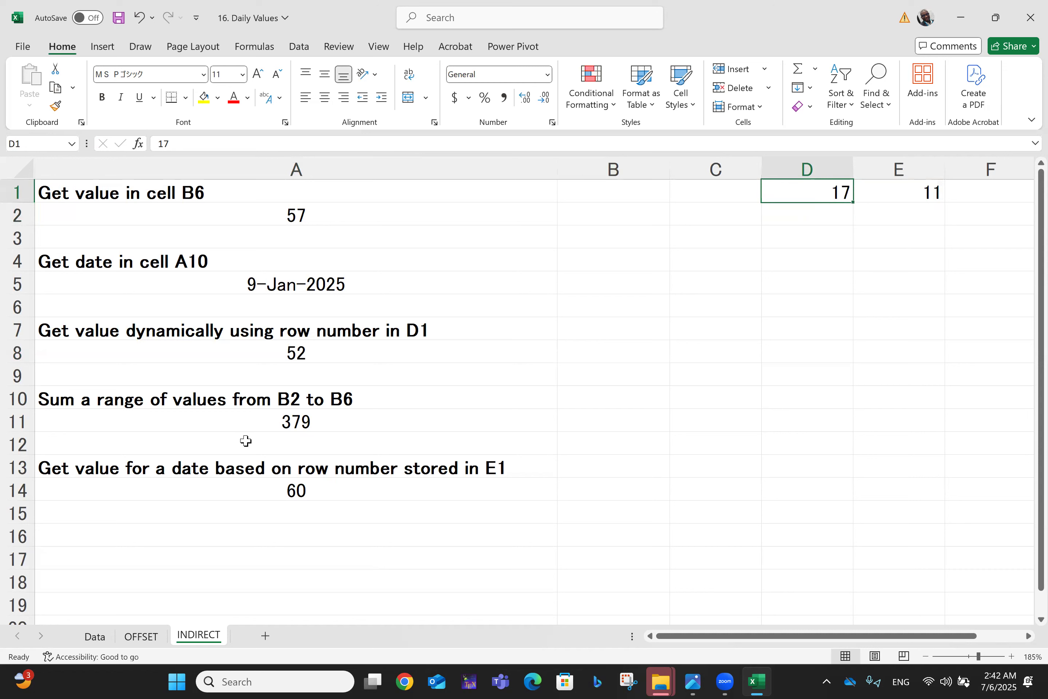
Step: Compare the SUM and INDIRECT formula in A11 with the direct formula =SUM(Data!B2:B6) entered in B11, and clear B11
double_click(308, 422)
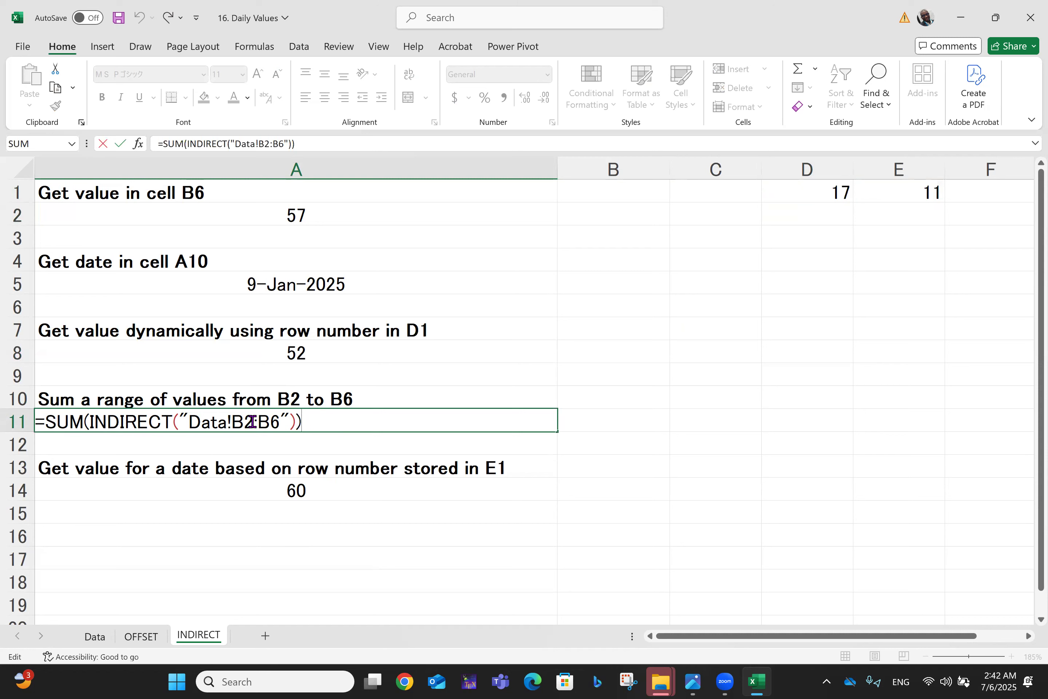
left_click(606, 420)
type("=s")
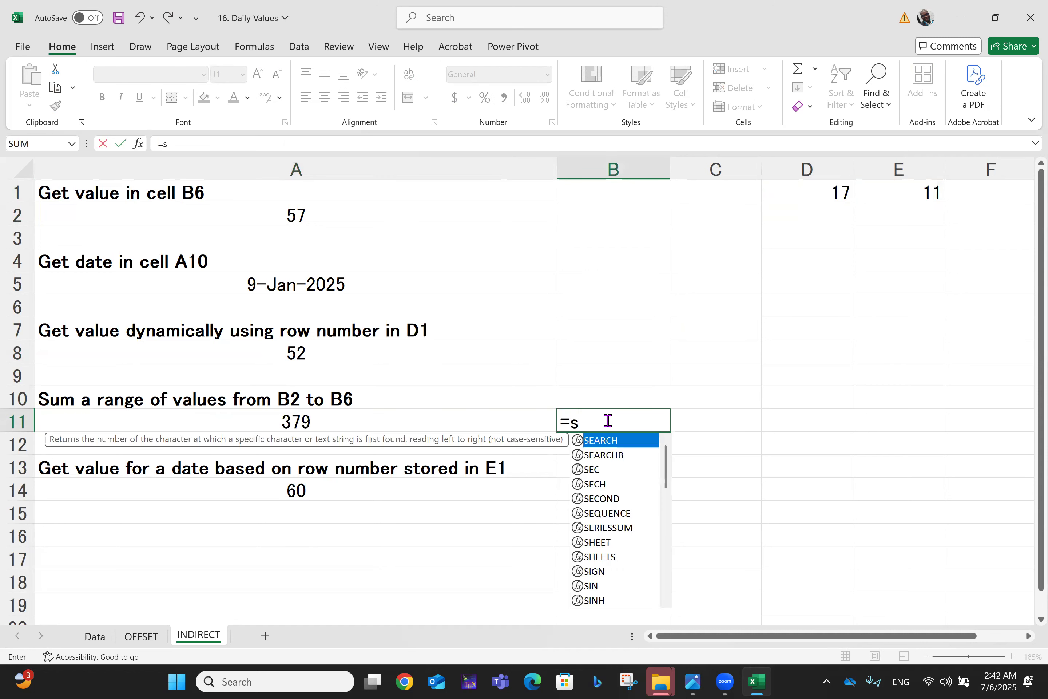
type("um(d")
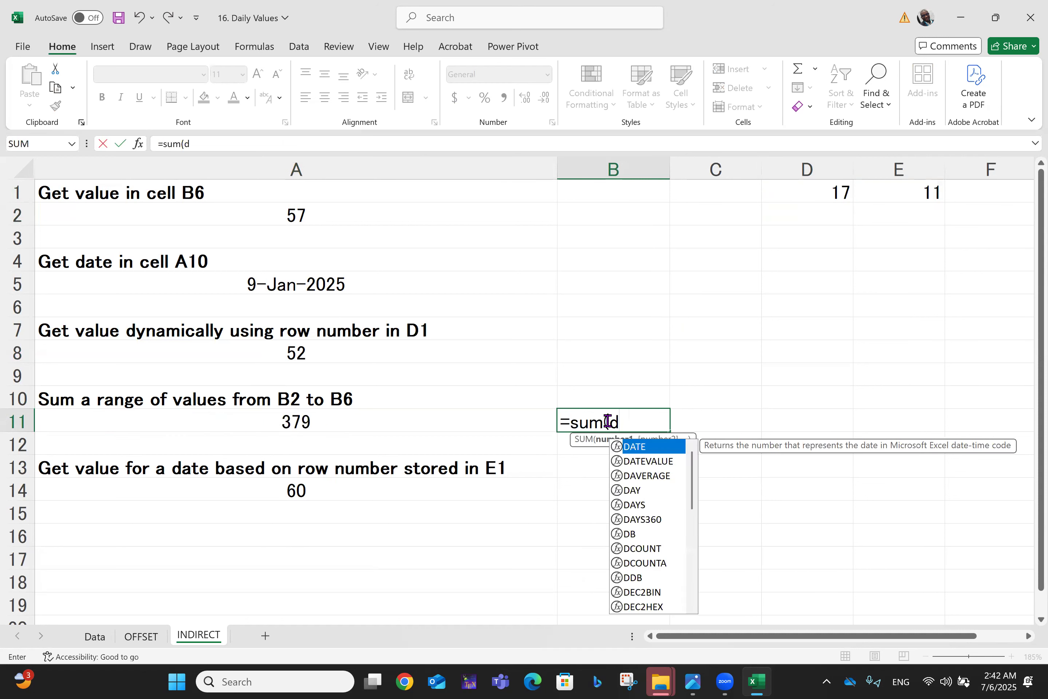
type("ata!b2:b6")
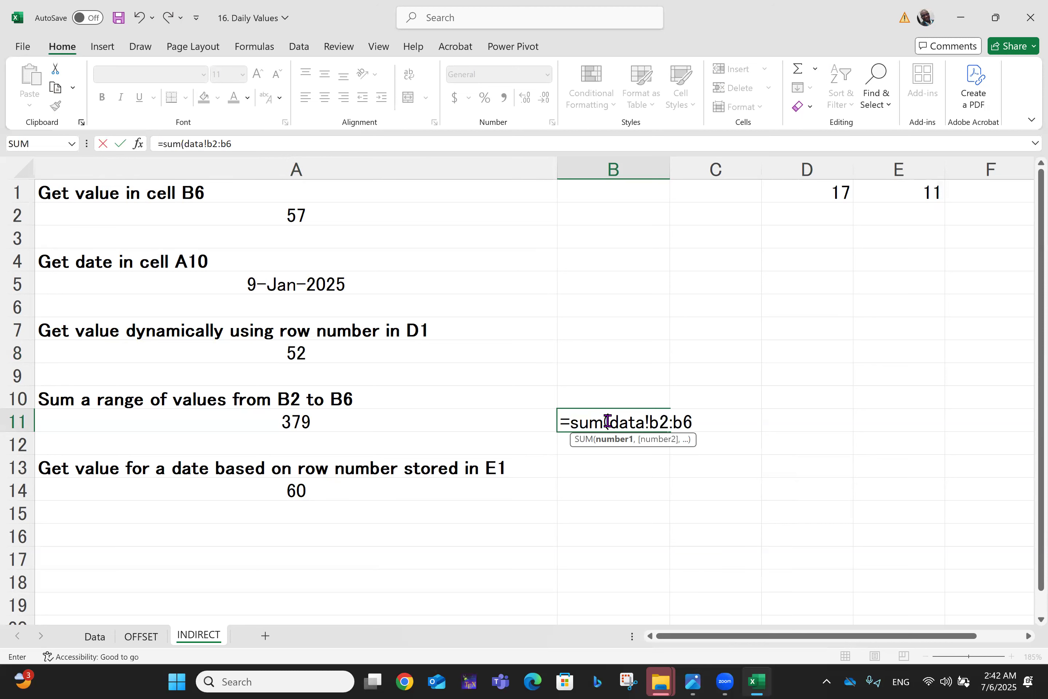
key("Return")
left_click(618, 421)
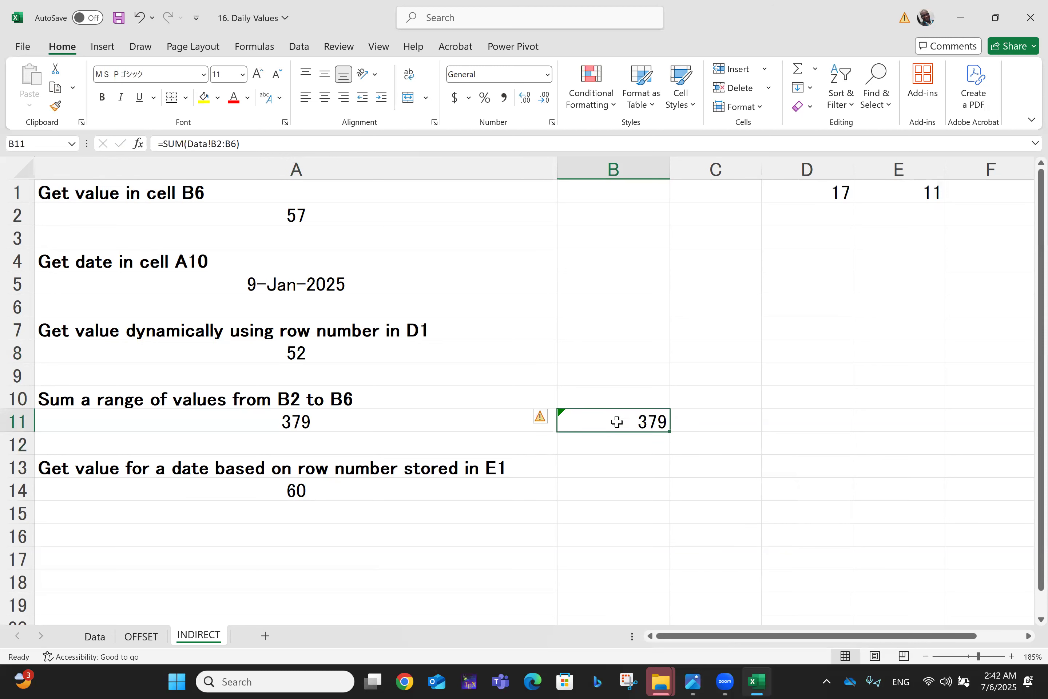
key("BackSpace")
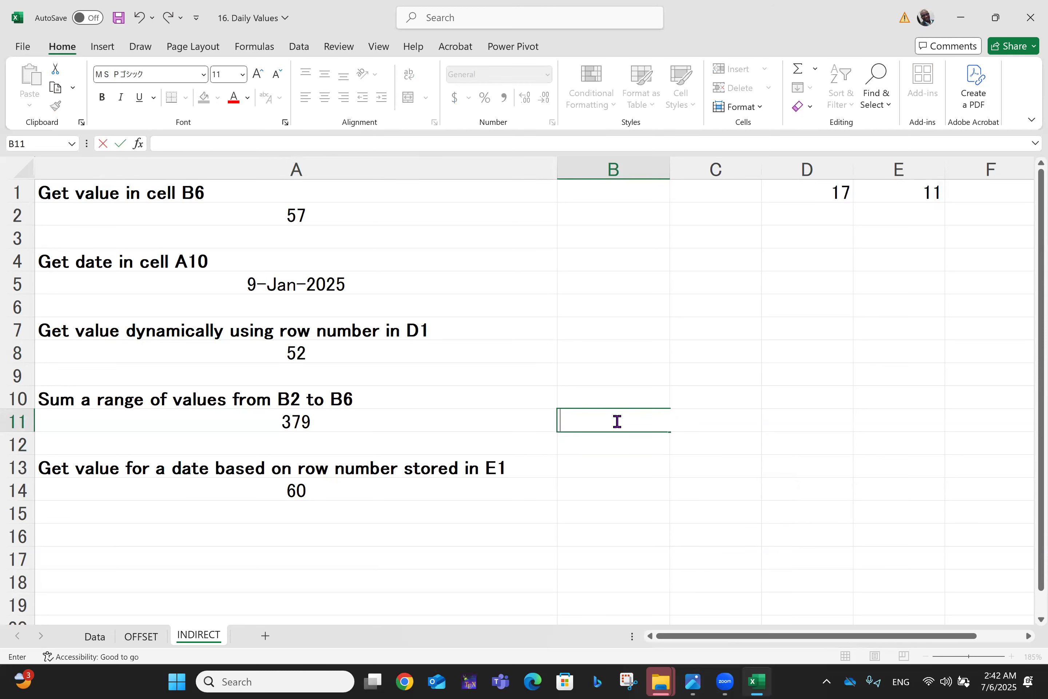
left_click(257, 419)
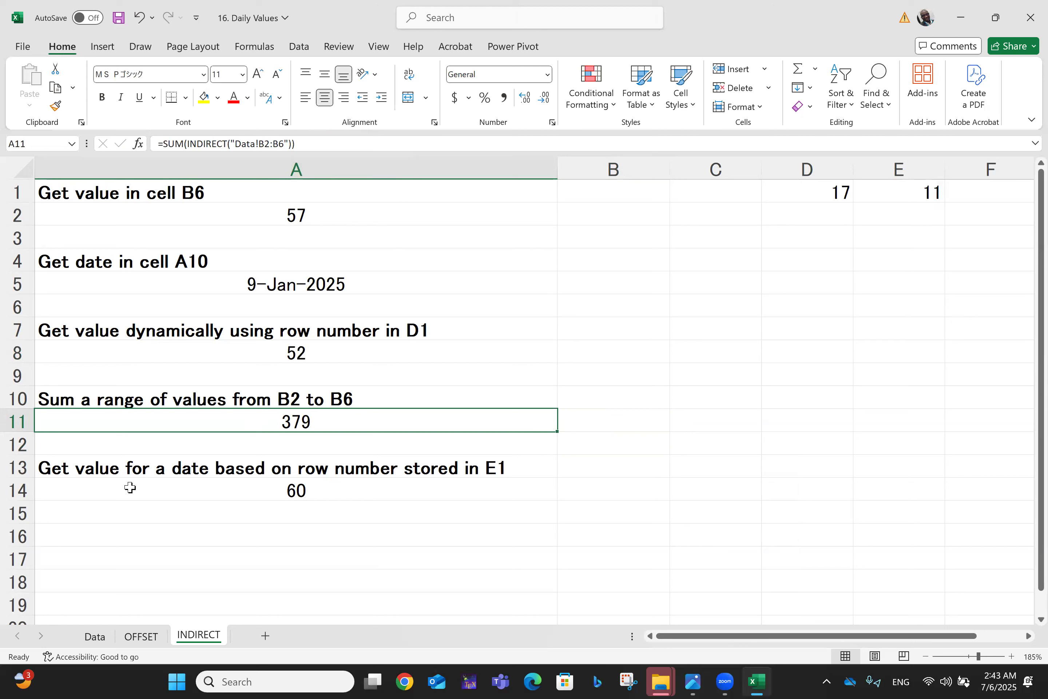
Step: Examine the A13 heading, the row number in E1 and the A14 formula that builds its reference from E1
left_click(66, 469)
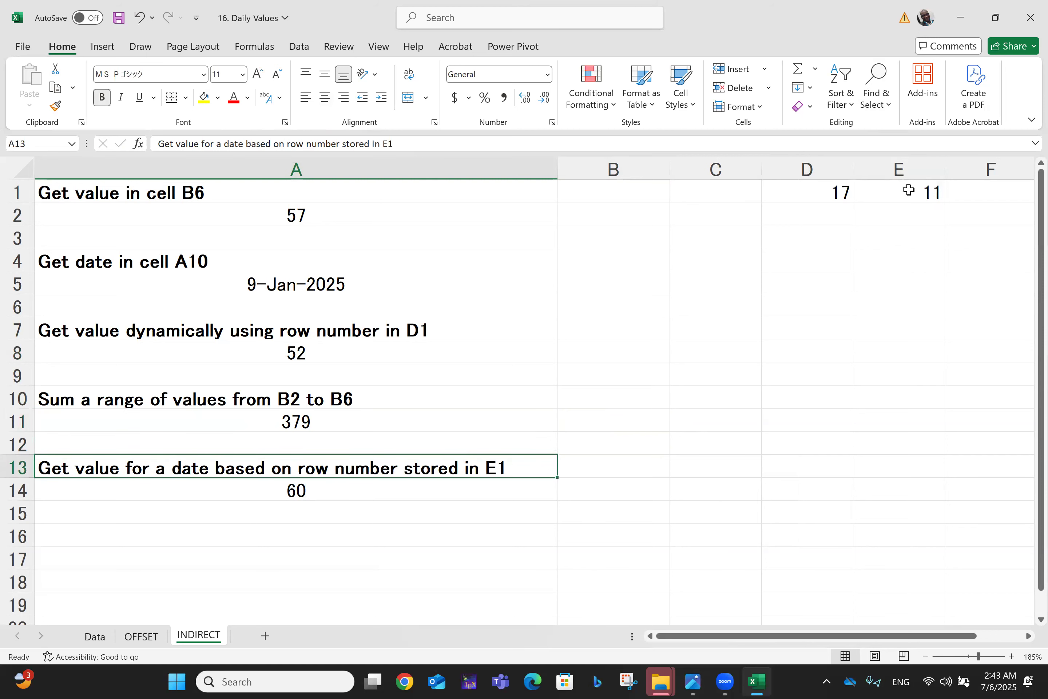
left_click(914, 191)
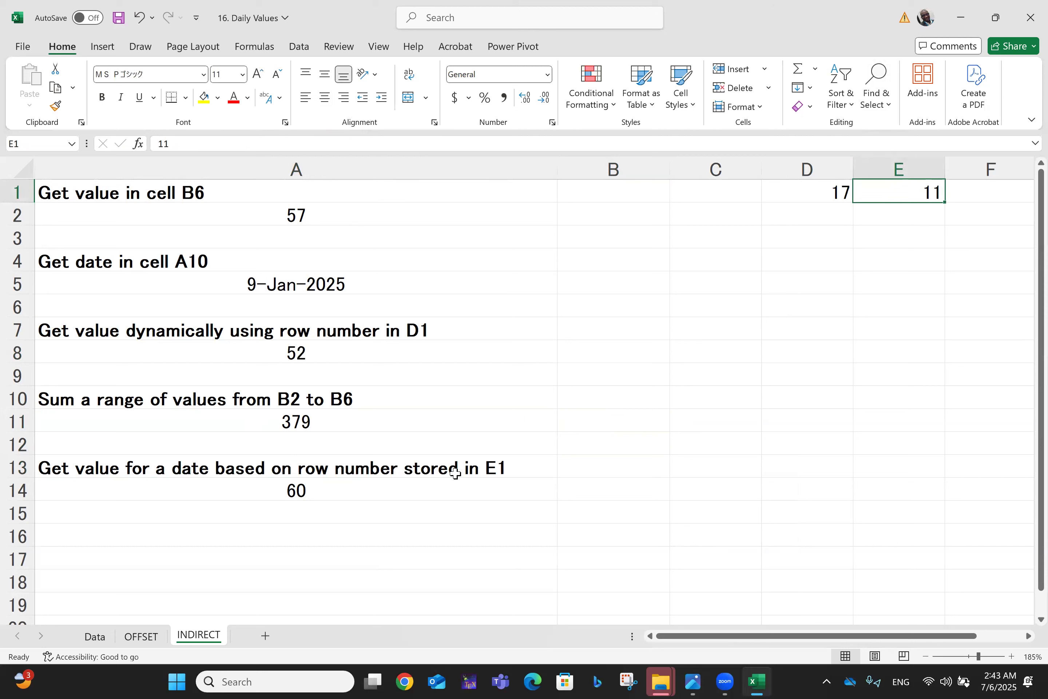
left_click(315, 491)
double_click(315, 492)
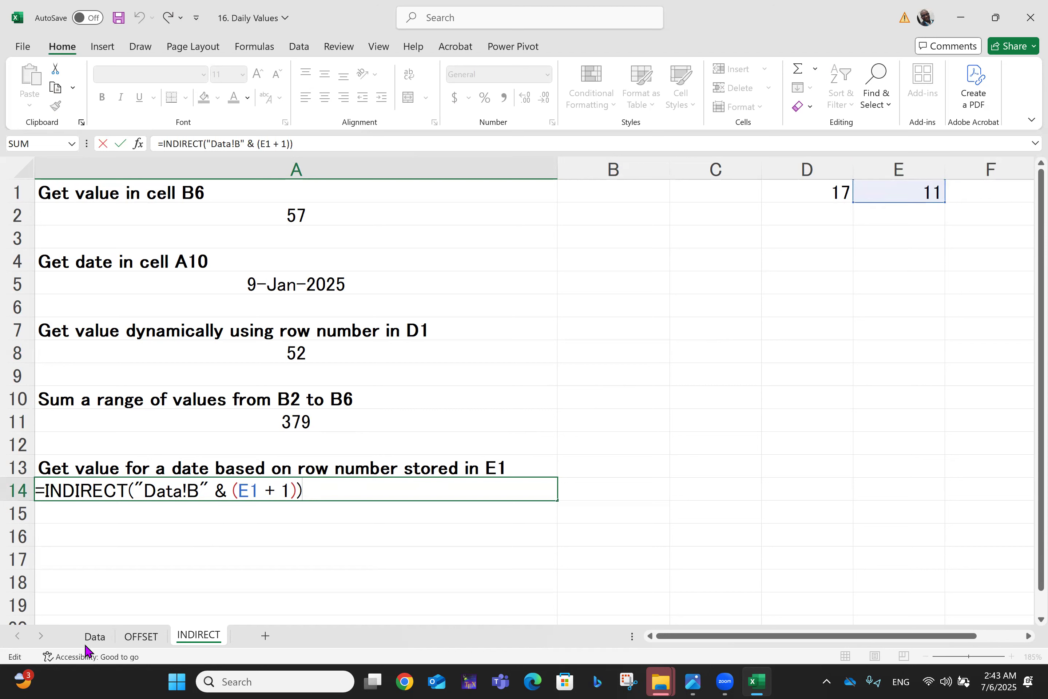
Step: Relate the "Data!B" & (E1 + 1) reference in the A14 formula to rows 11 and 12 of the Data sheet
left_click(95, 640)
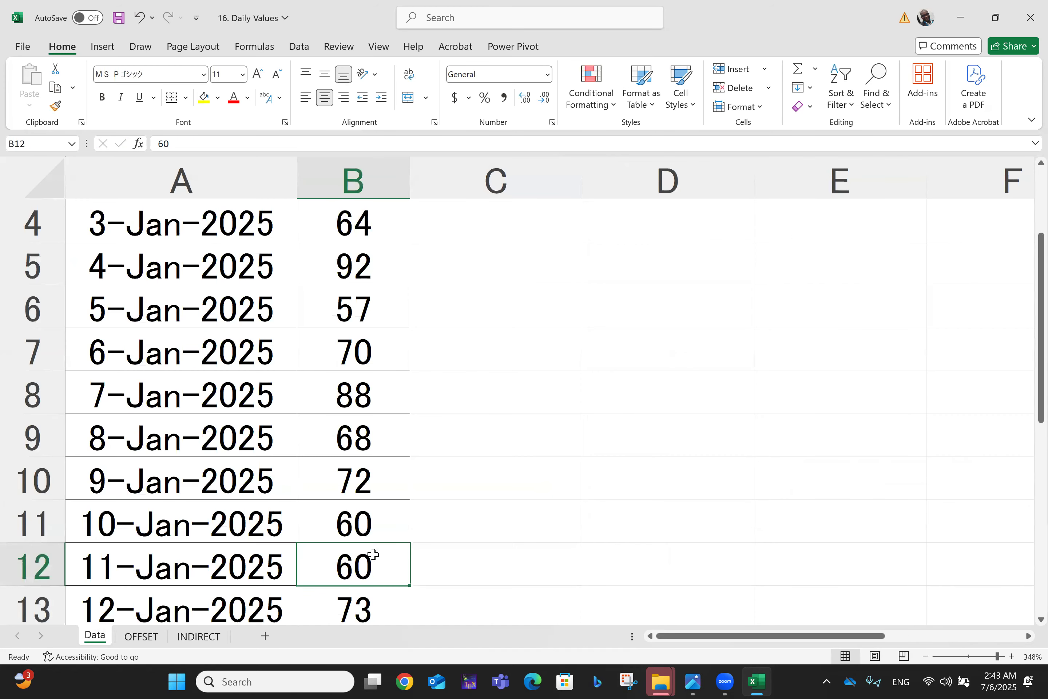
left_click(189, 644)
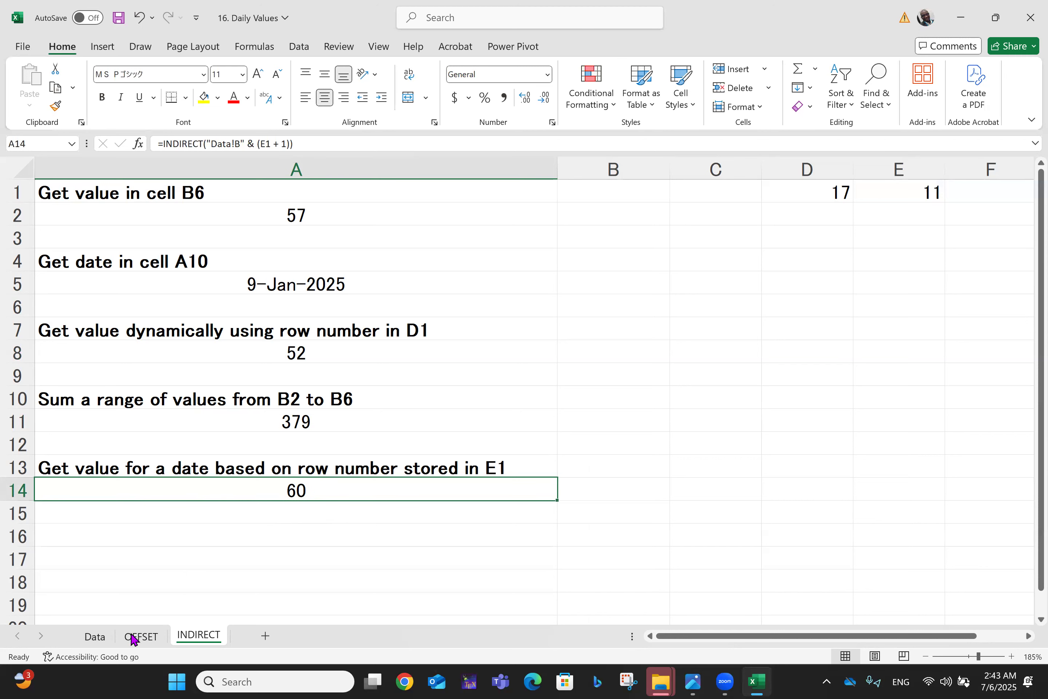
left_click(94, 635)
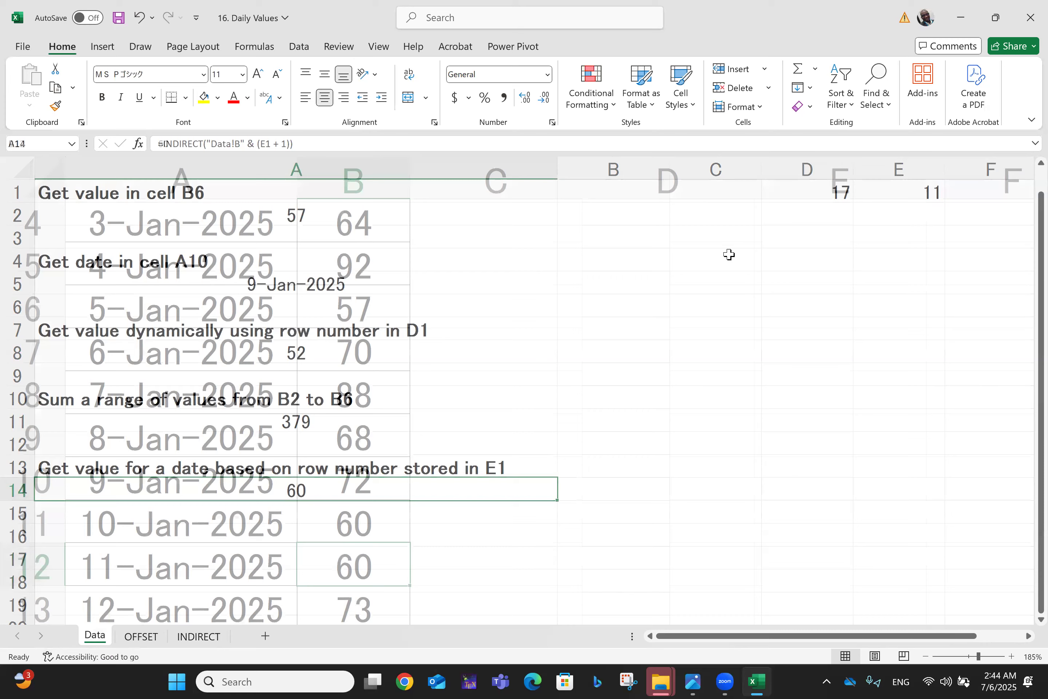
left_click(199, 637)
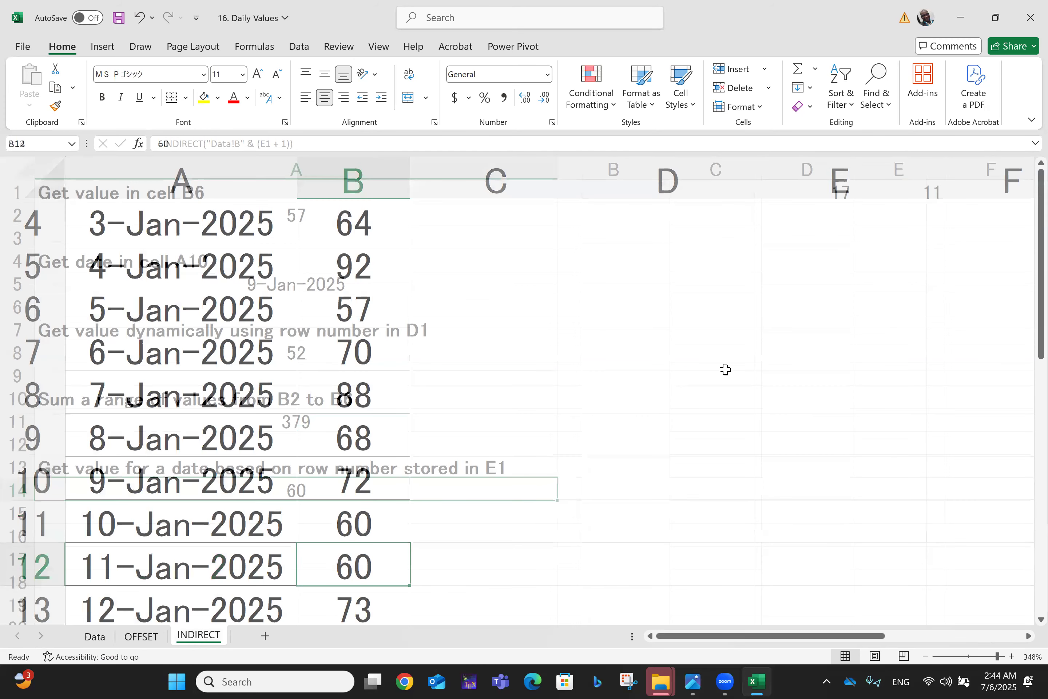
double_click(297, 490)
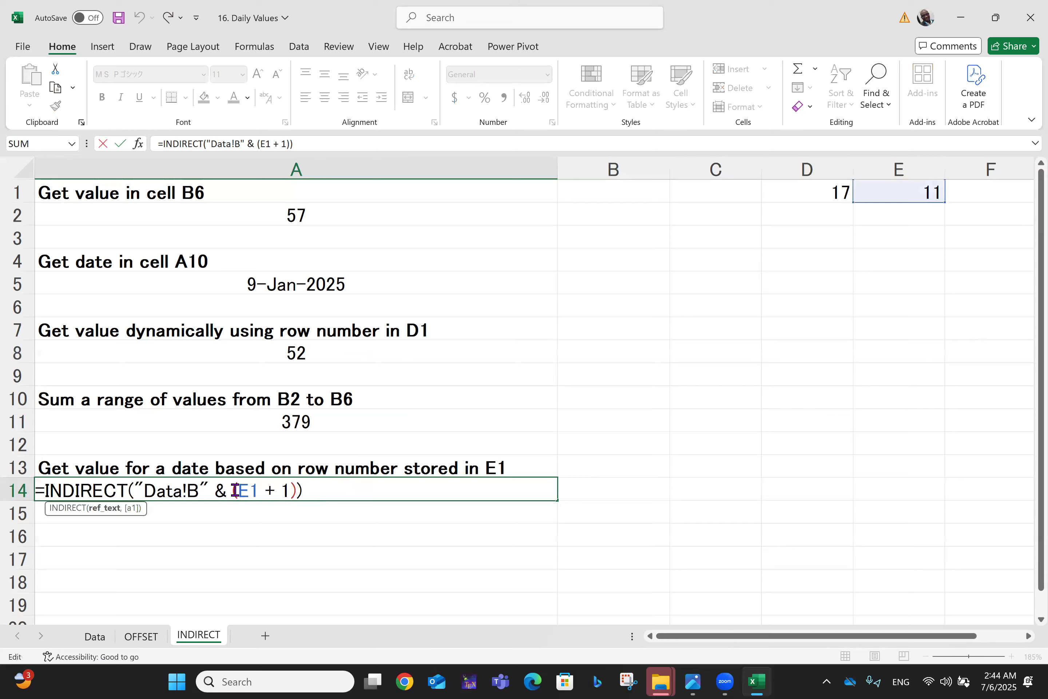
left_click(89, 643)
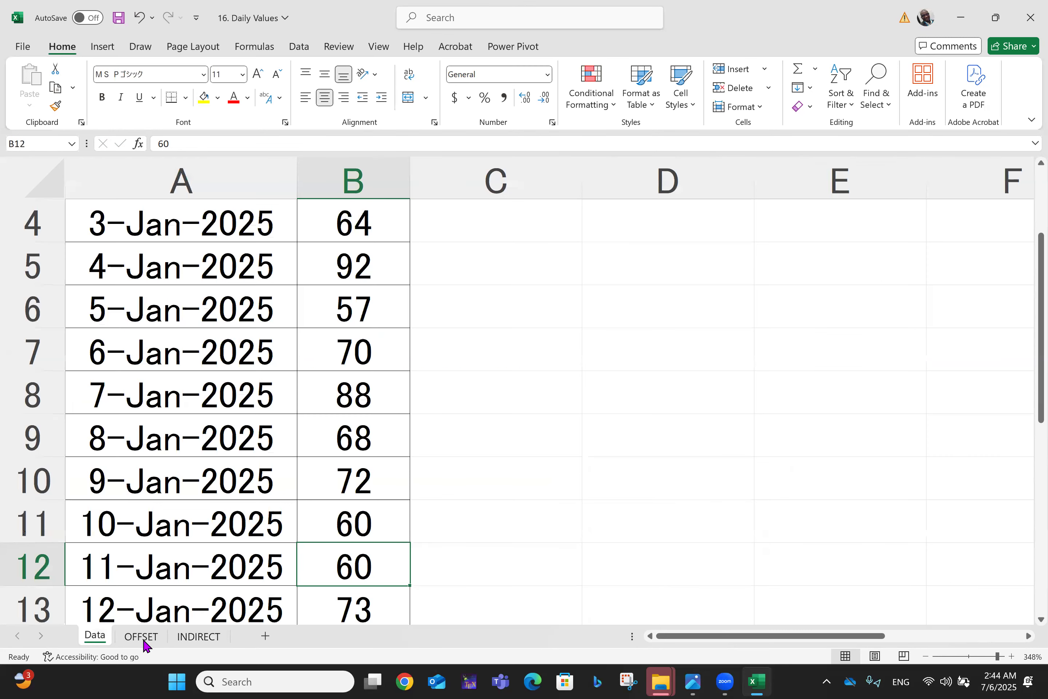
left_click(192, 636)
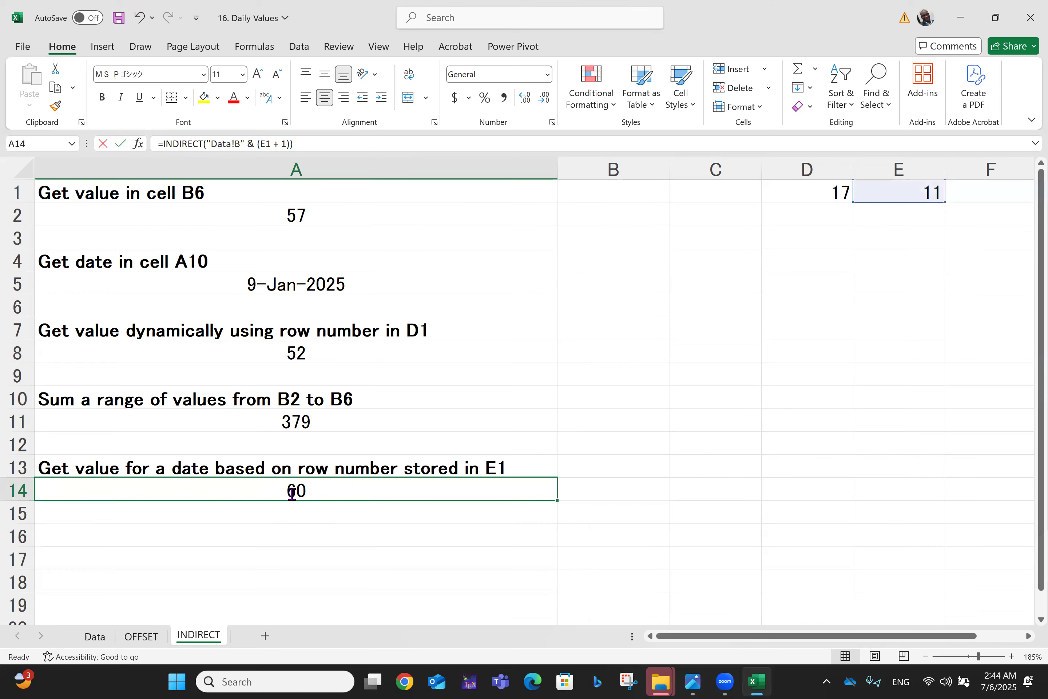
double_click(292, 492)
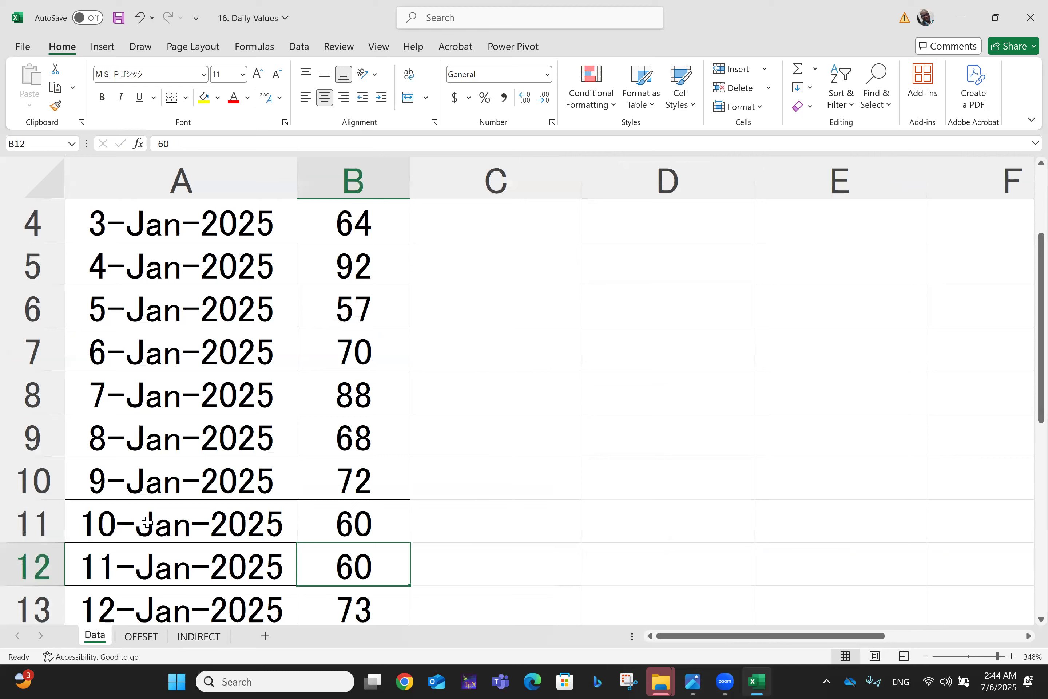
left_click(147, 522)
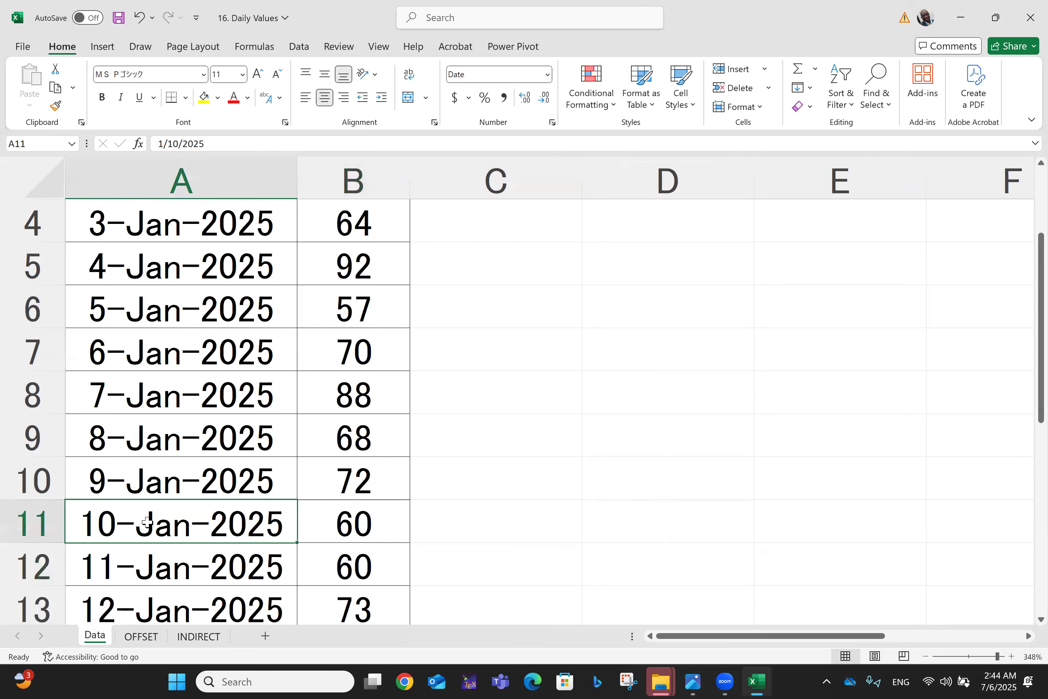
left_click(321, 523)
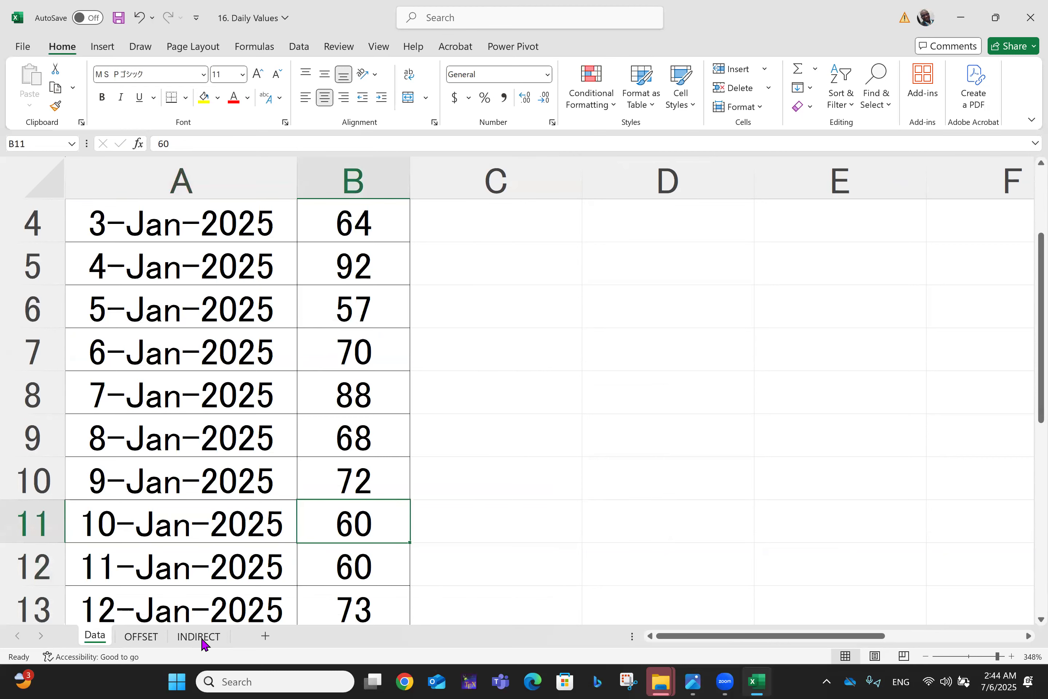
Step: Set the row number in E1 on the INDIRECT sheet to 18
left_click(199, 636)
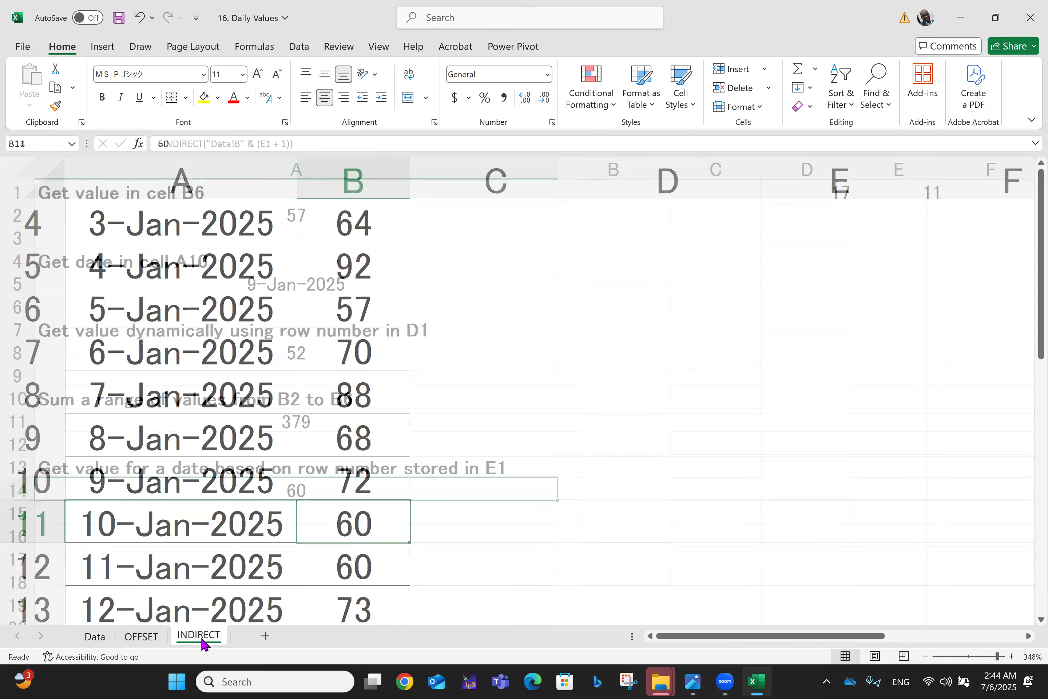
left_click(919, 194)
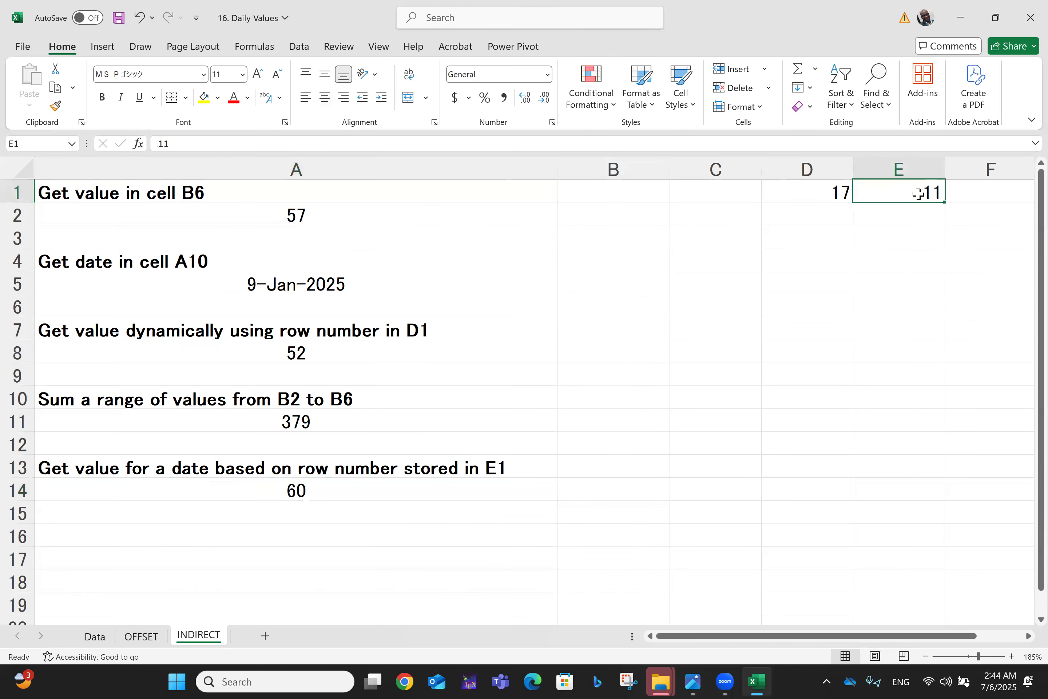
type("18")
key("Return")
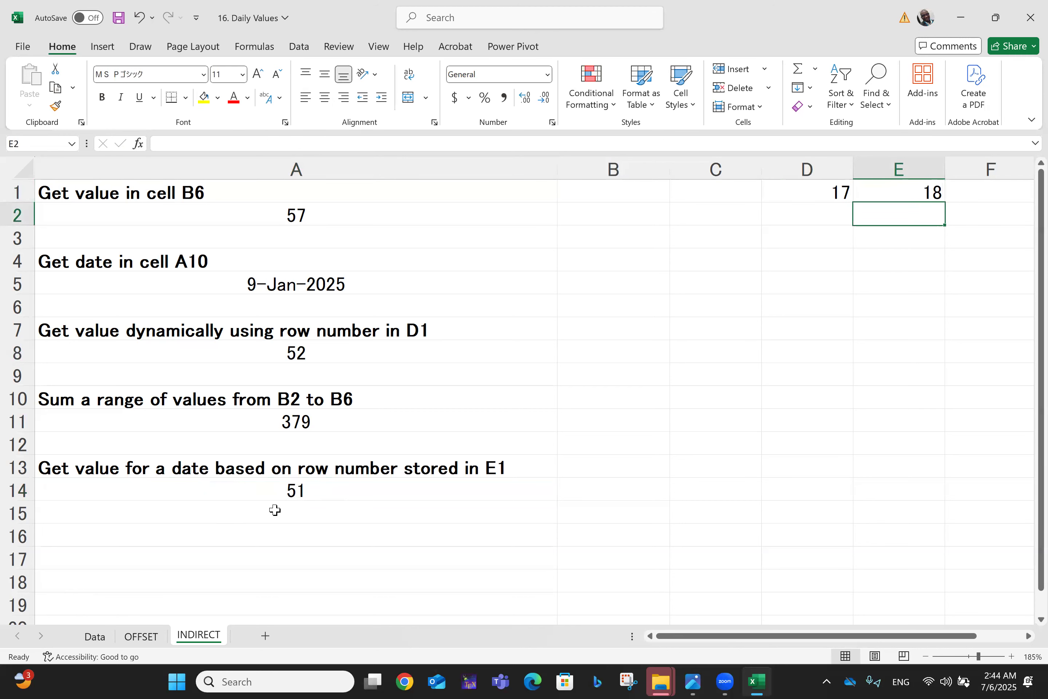
Step: Examine the date and value in row 18 of the Data sheet against the A14 result
left_click(96, 637)
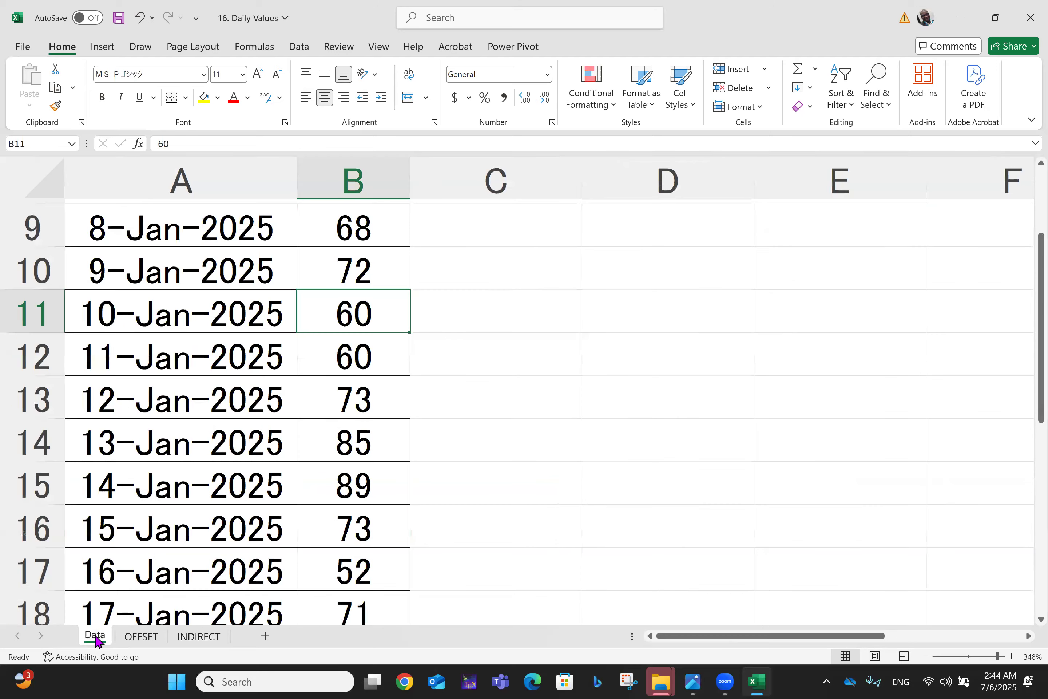
scroll(100, 579, "down", 2)
left_click(180, 444)
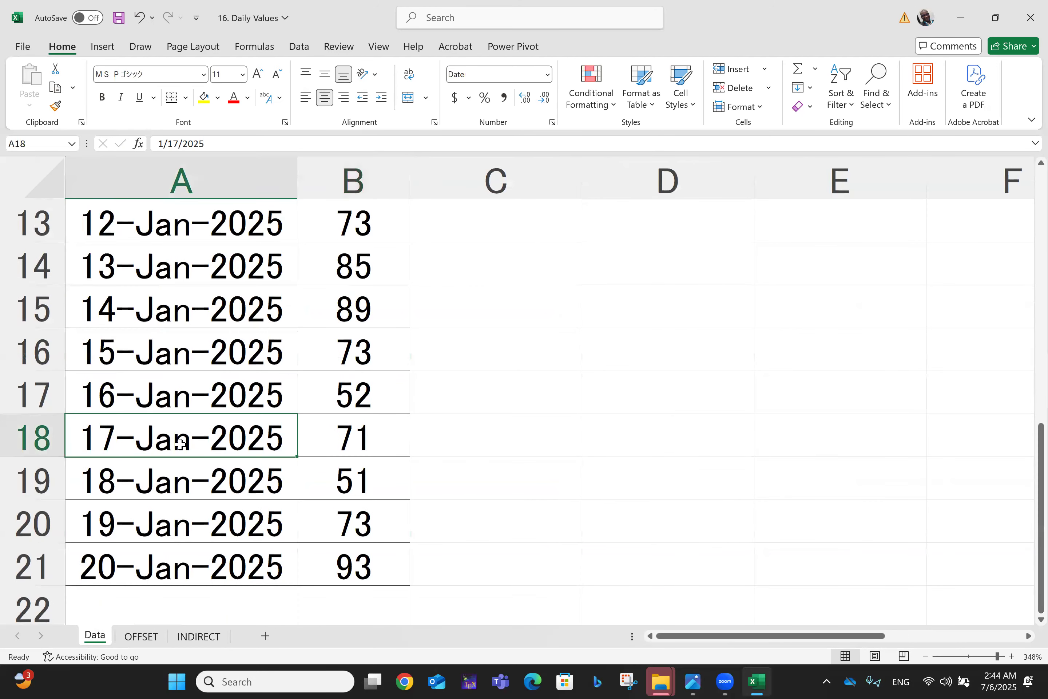
left_click(366, 438)
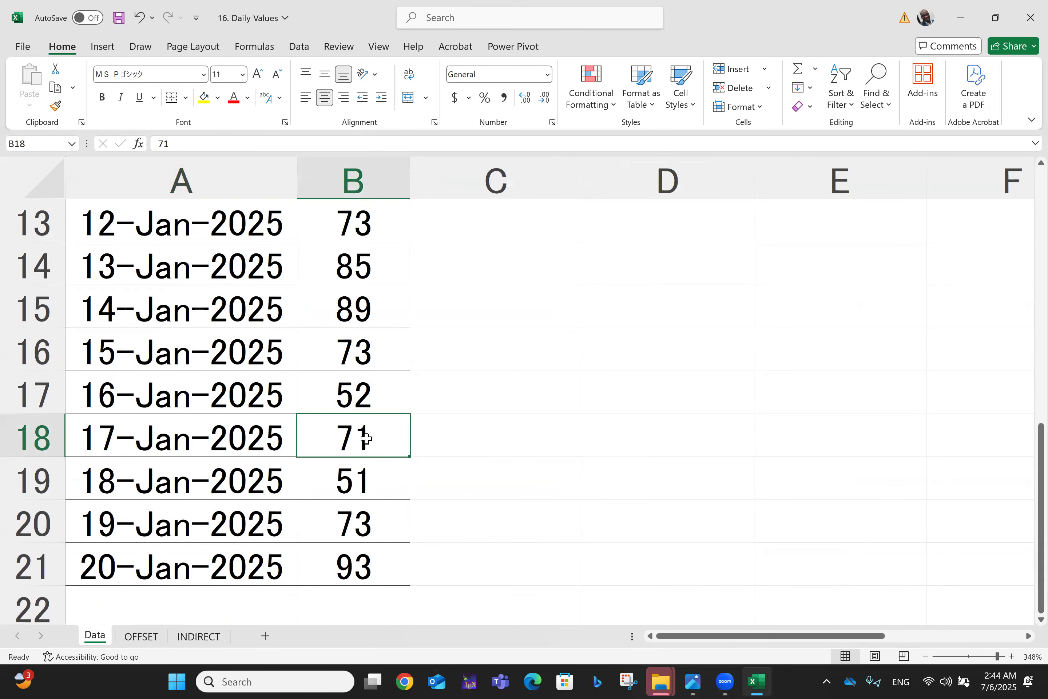
Step: Compare the A14 result on the INDIRECT sheet with the date and value in row 19 of the Data sheet
left_click(203, 636)
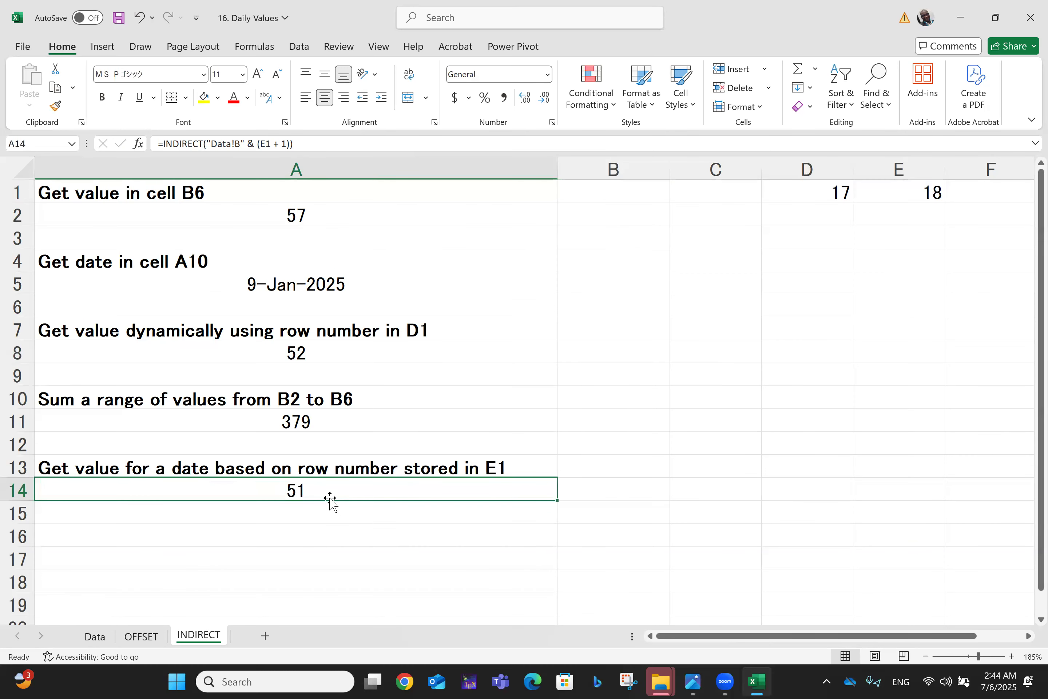
left_click(92, 636)
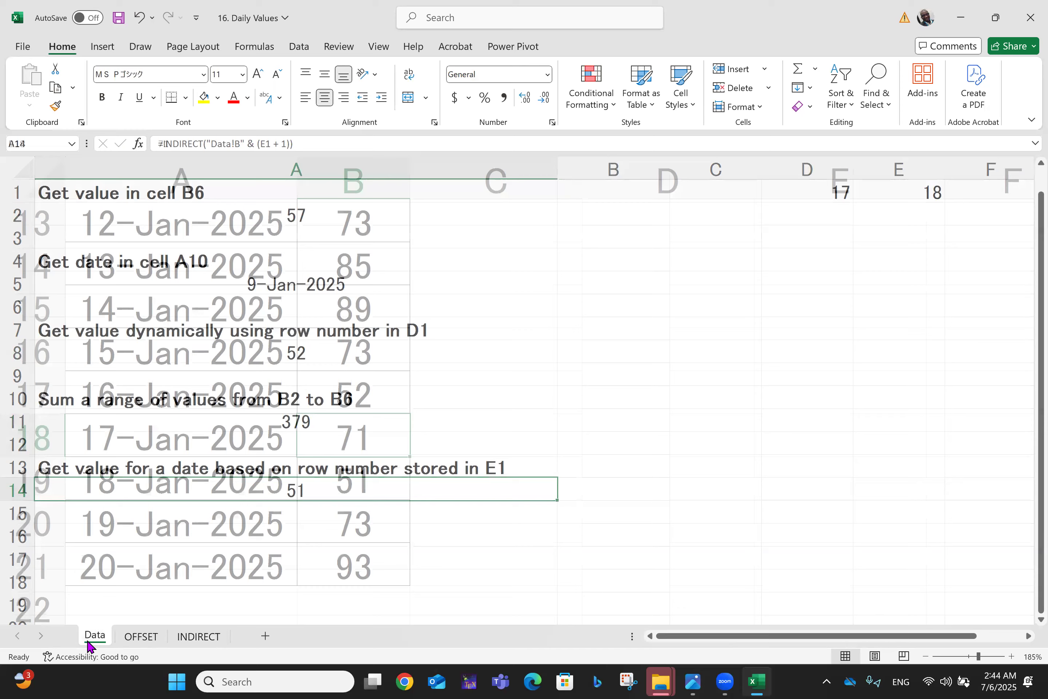
left_click(197, 642)
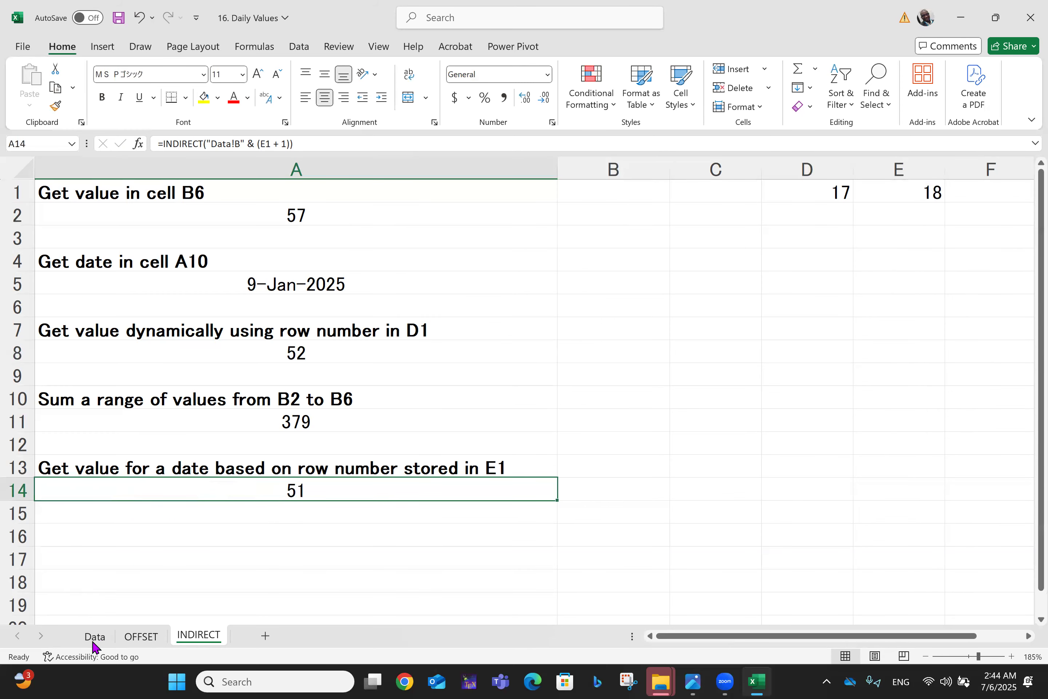
left_click(96, 644)
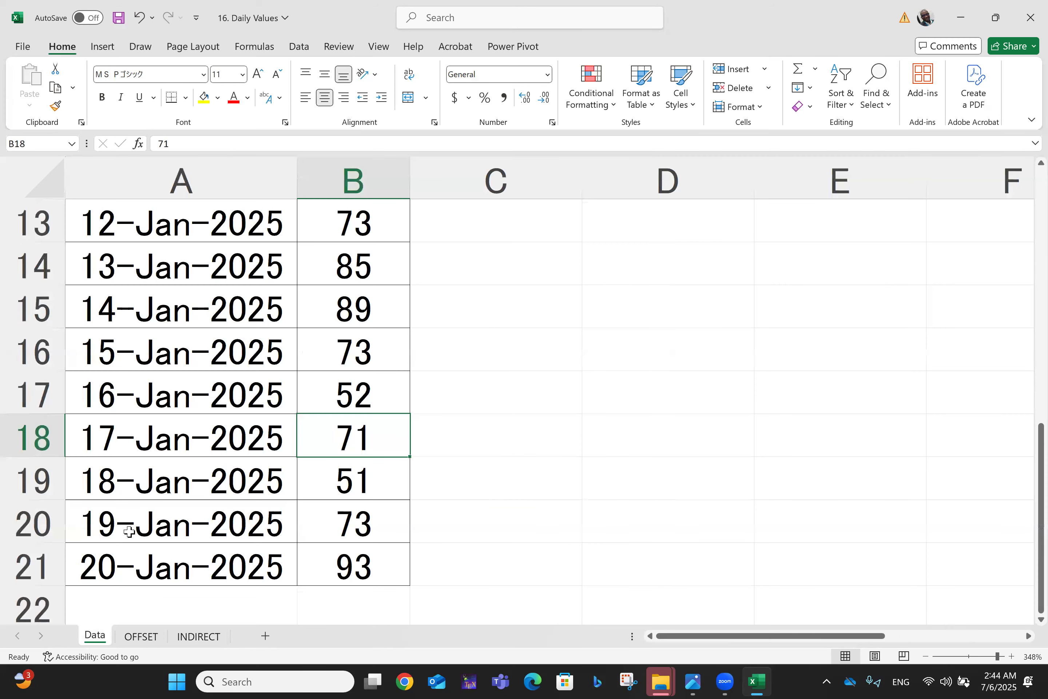
left_click(169, 523)
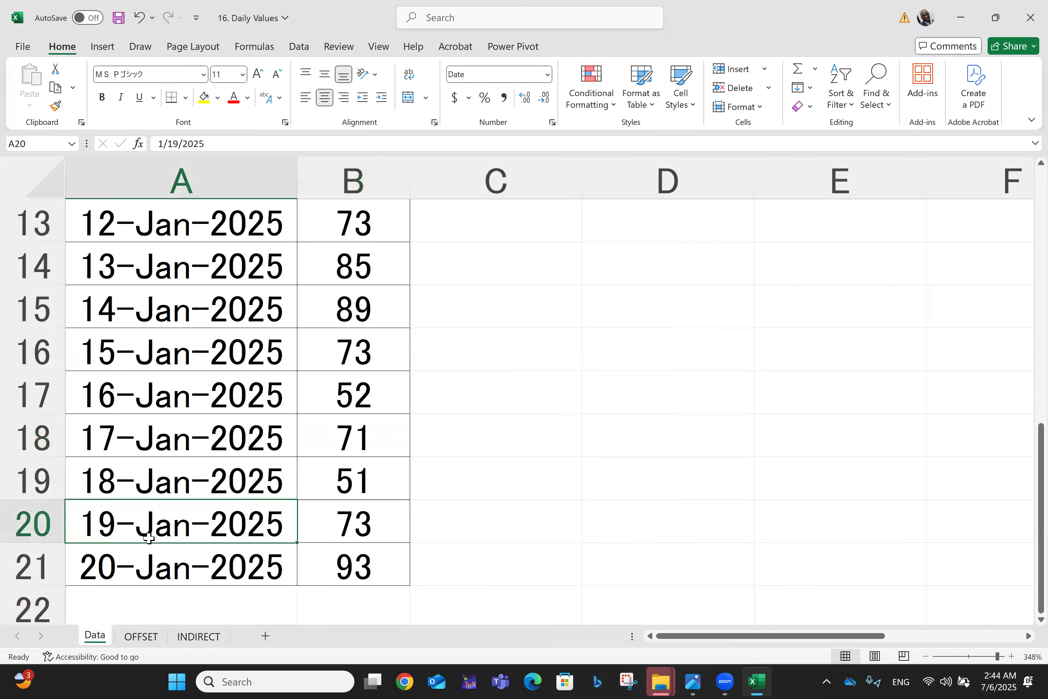
left_click(160, 489)
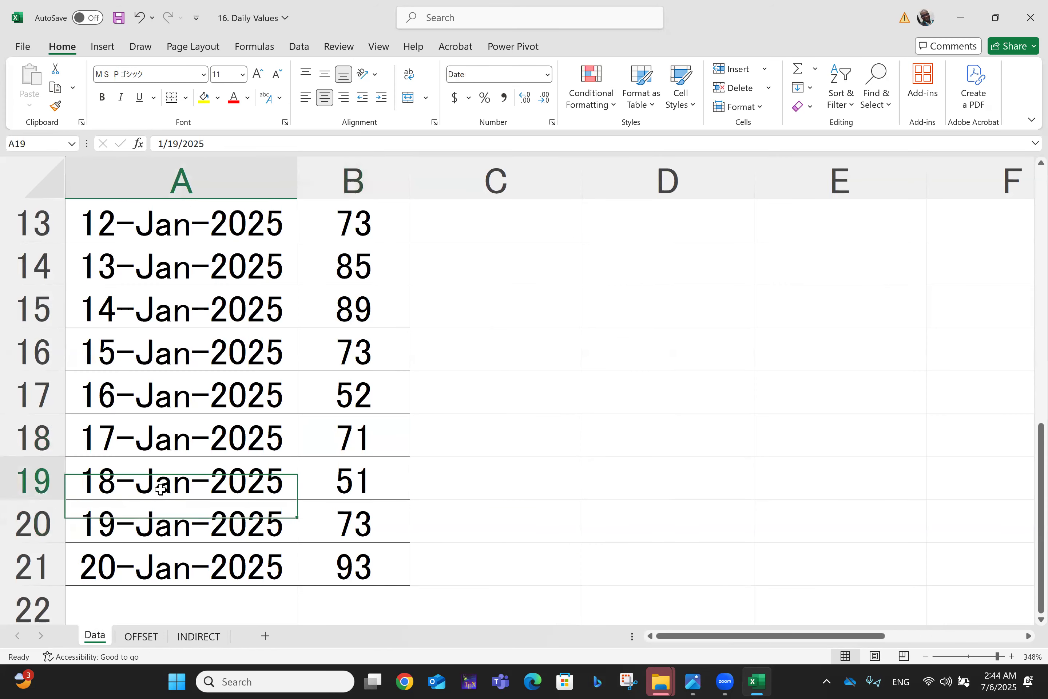
left_click(342, 479)
left_click(191, 650)
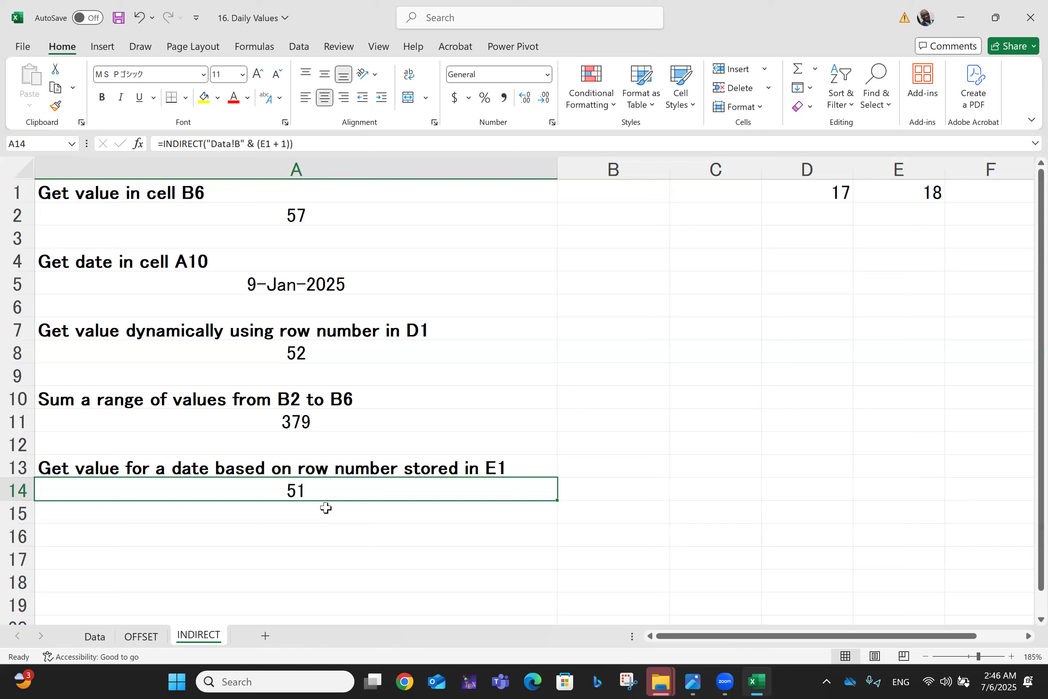
scroll(326, 508, "down", 2)
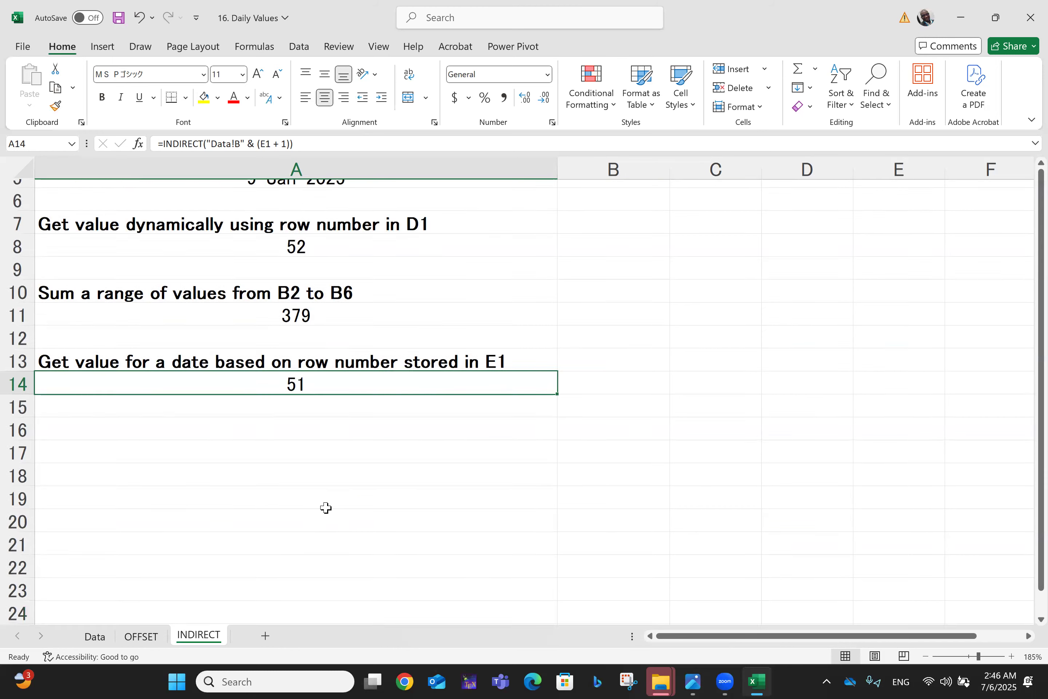
scroll(326, 508, "up", 2)
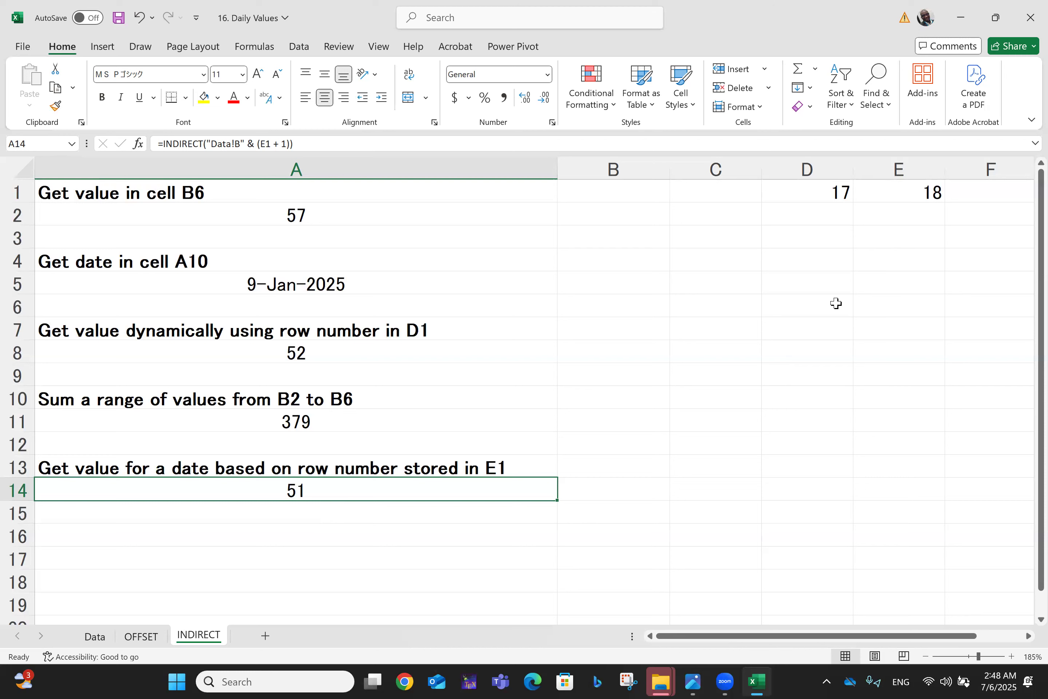
key("alt+Tab")
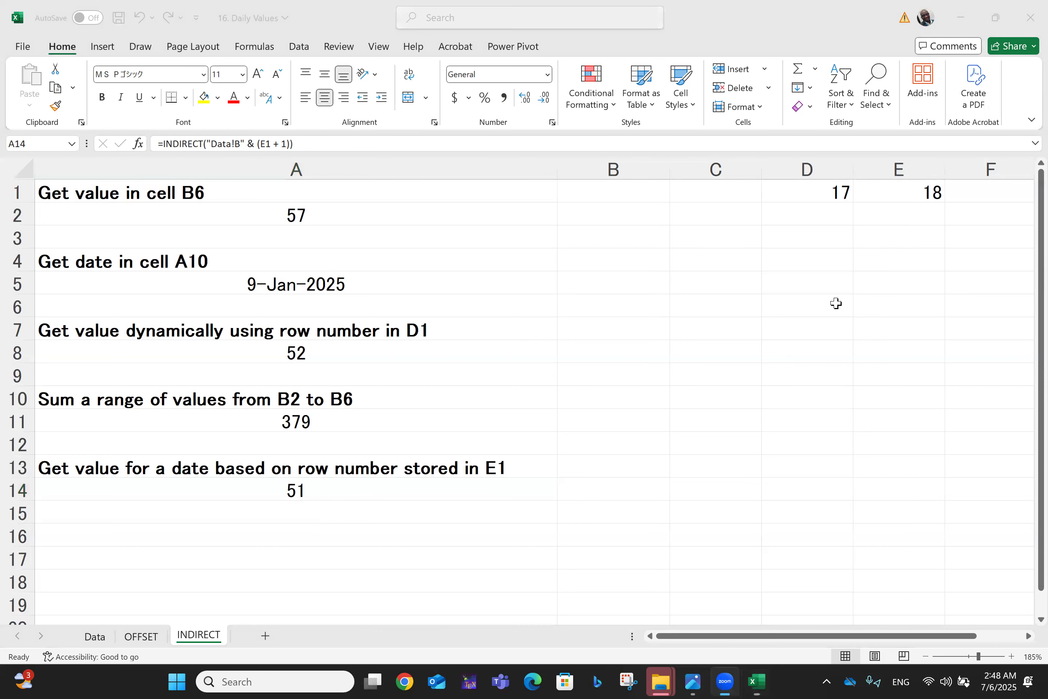